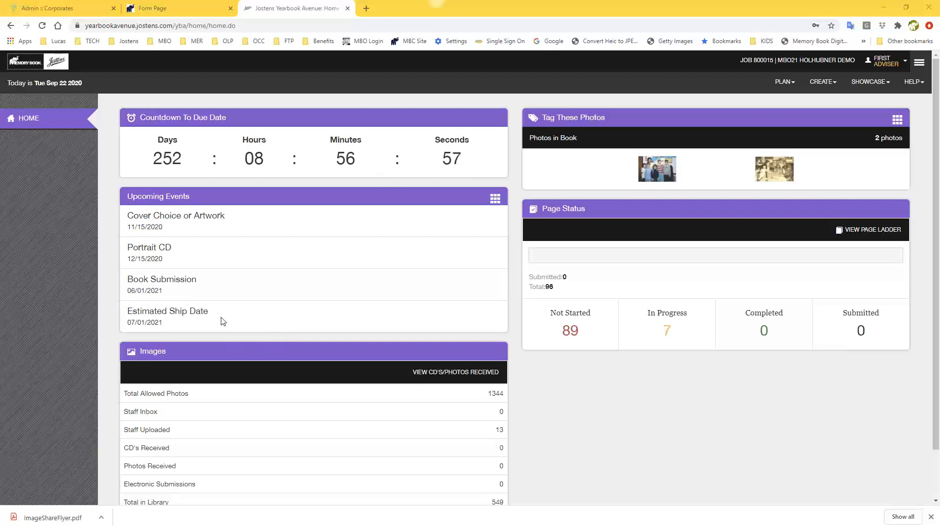
- Review the yearbook home dashboard and open the New Page Designer
scroll(208, 292, "down", 2)
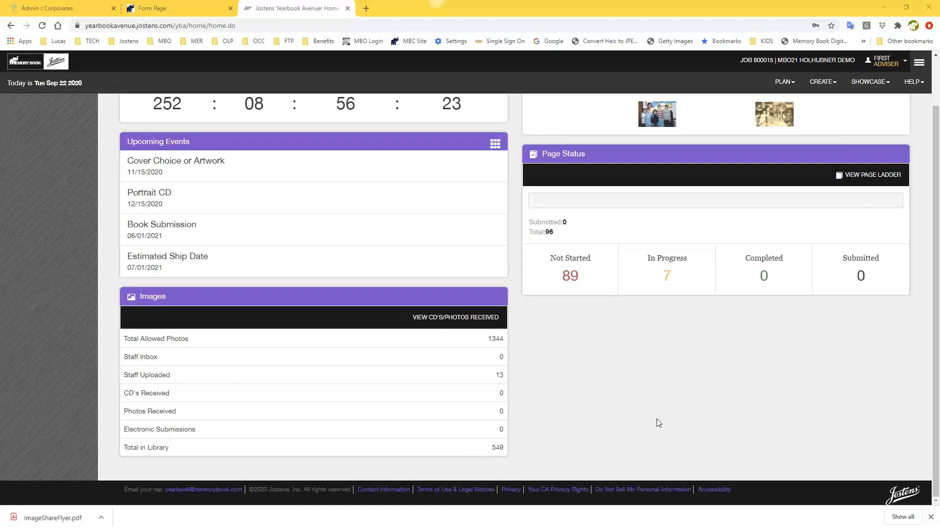
scroll(634, 432, "up", 1)
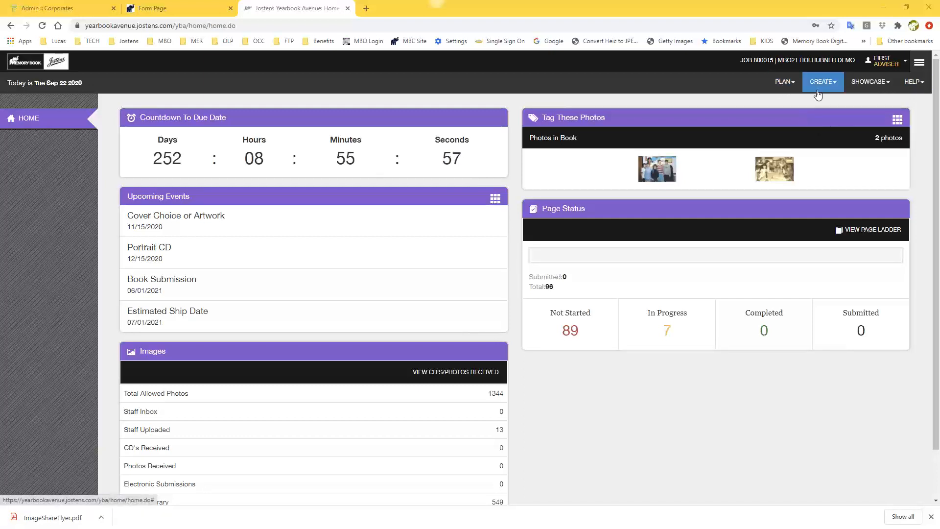
left_click(794, 88)
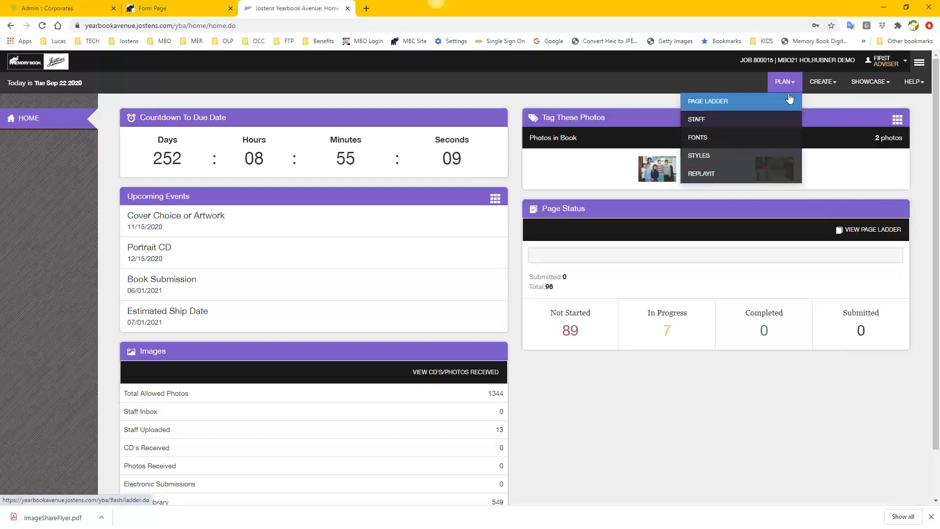
left_click(815, 89)
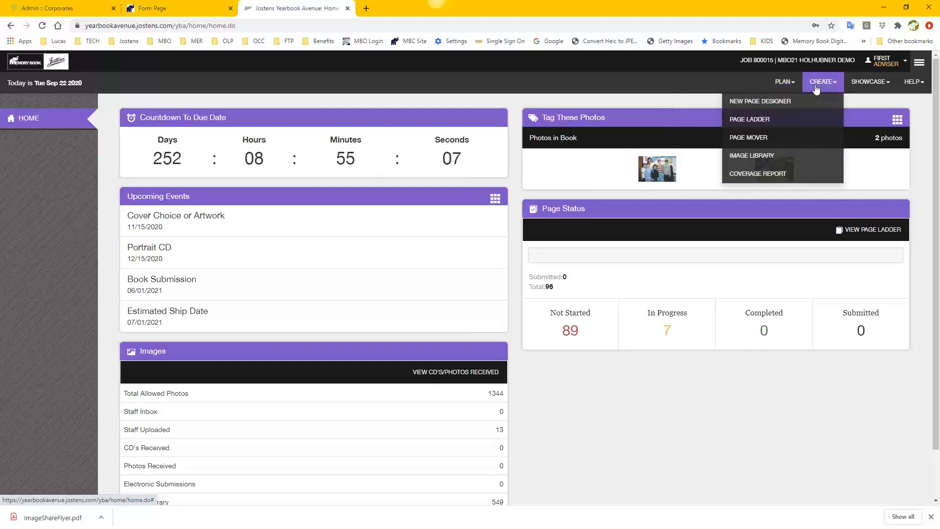
left_click(775, 103)
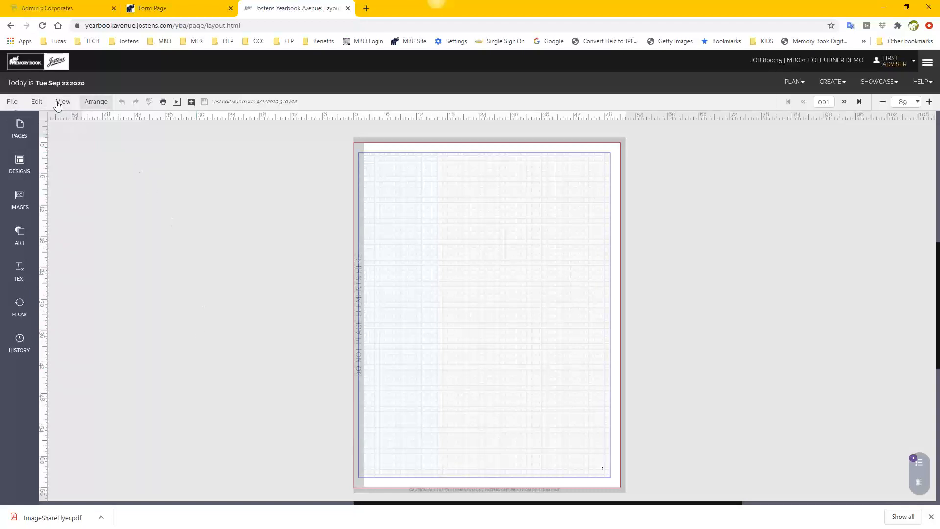
- Show the design library and examine its available design categories
left_click(11, 102)
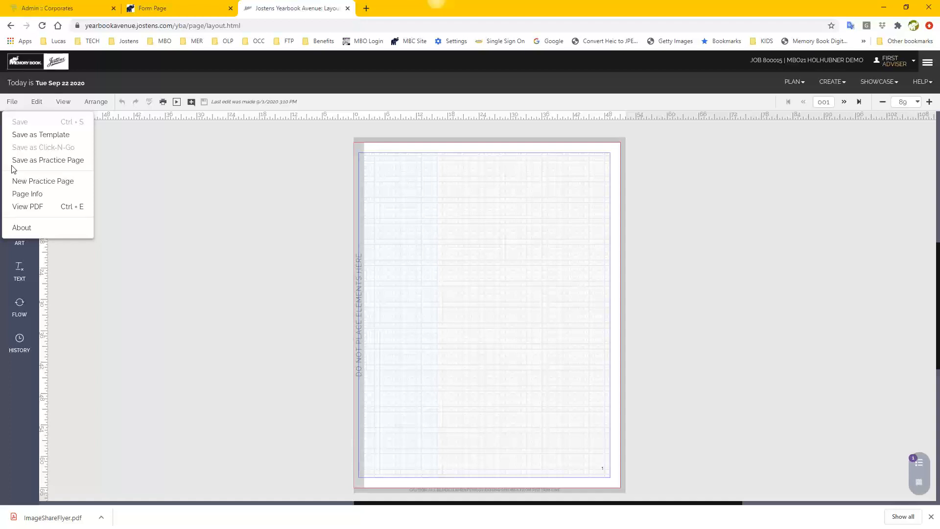
left_click(118, 179)
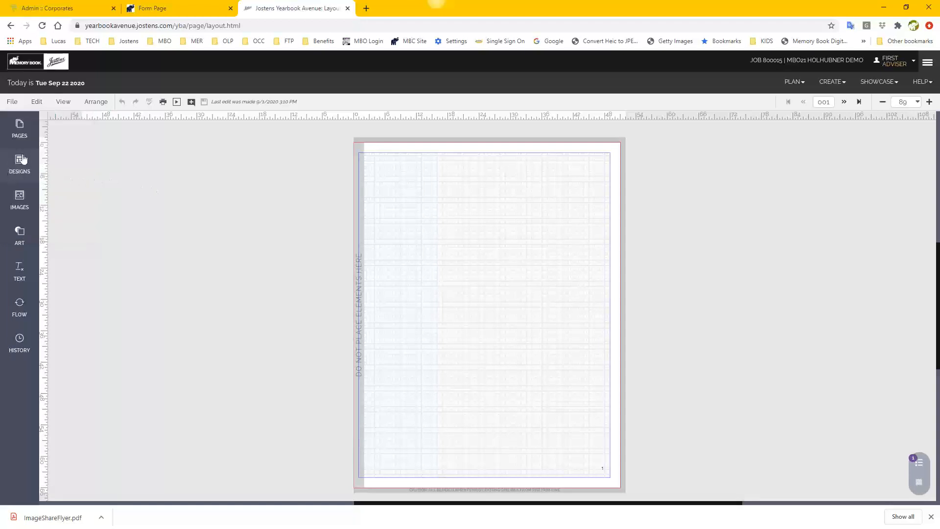
left_click(26, 175)
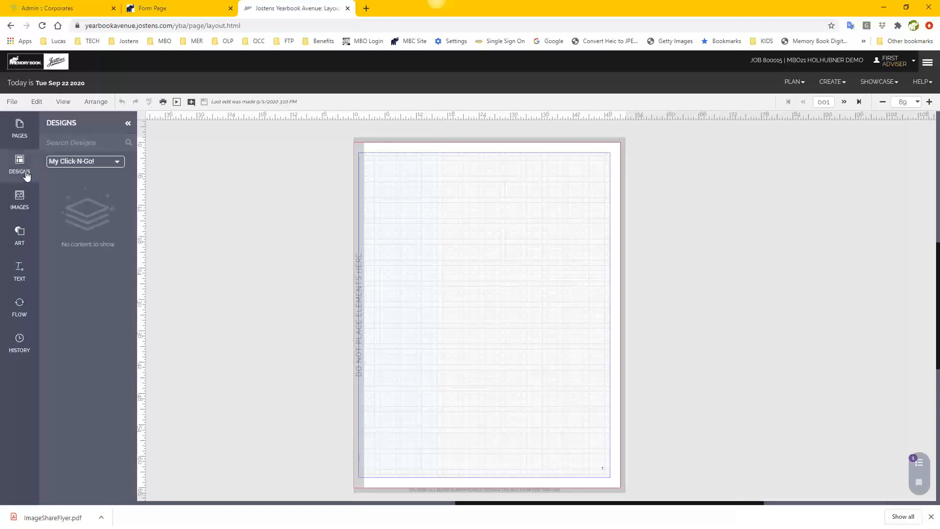
left_click(78, 162)
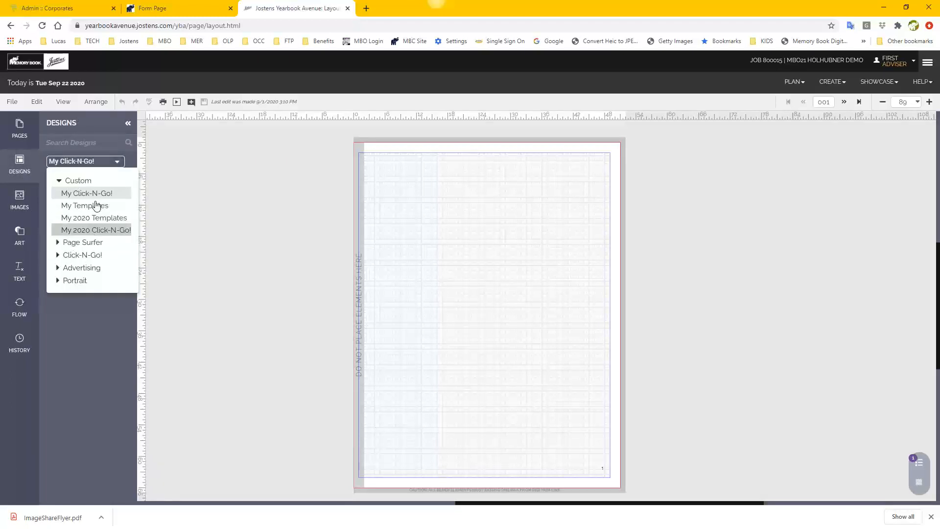
left_click(233, 241)
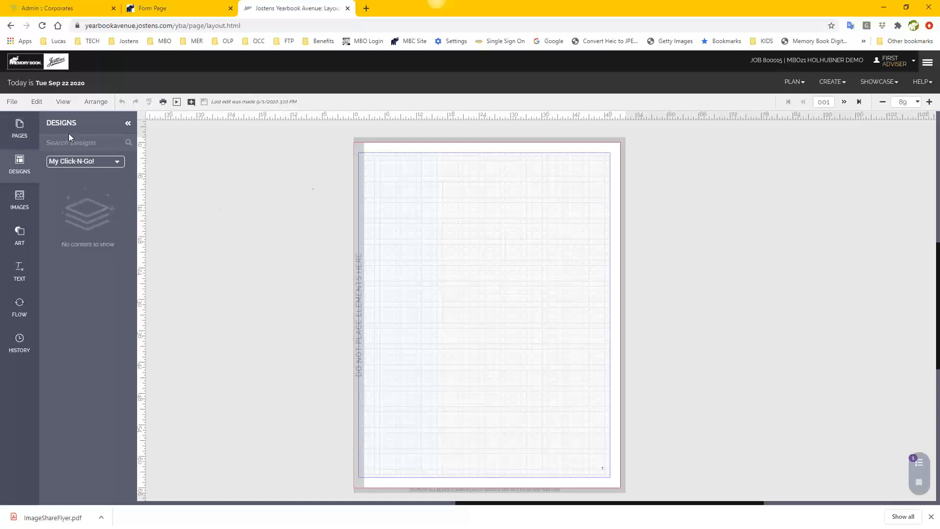
- View the Page Info details for page 001 and close them
left_click(12, 101)
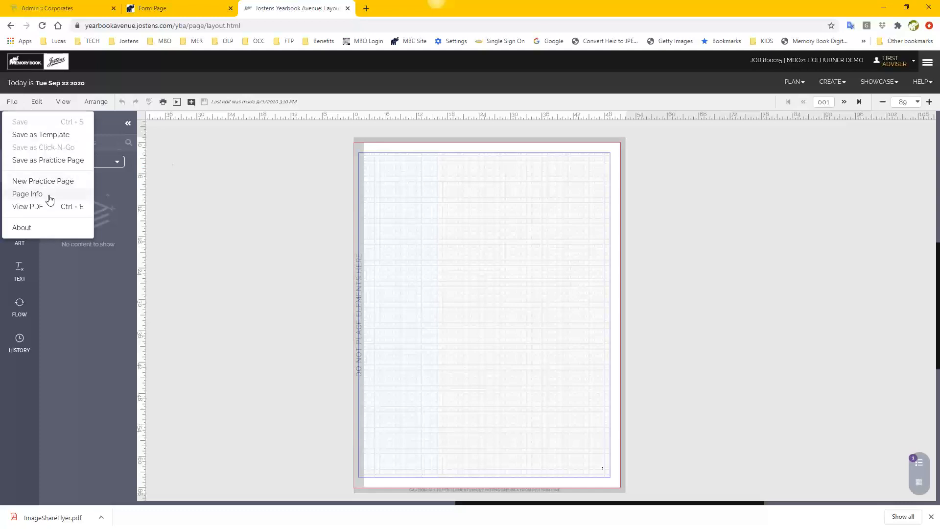
left_click(20, 194)
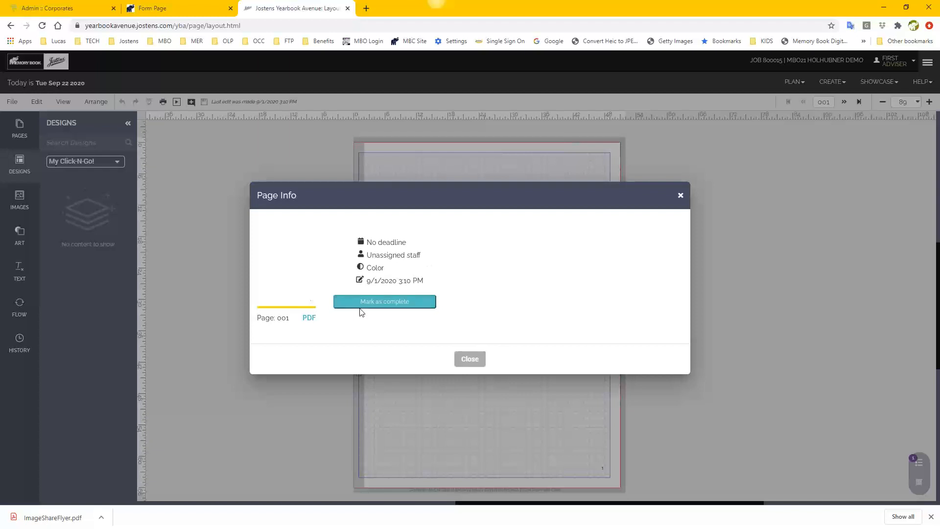
left_click(473, 360)
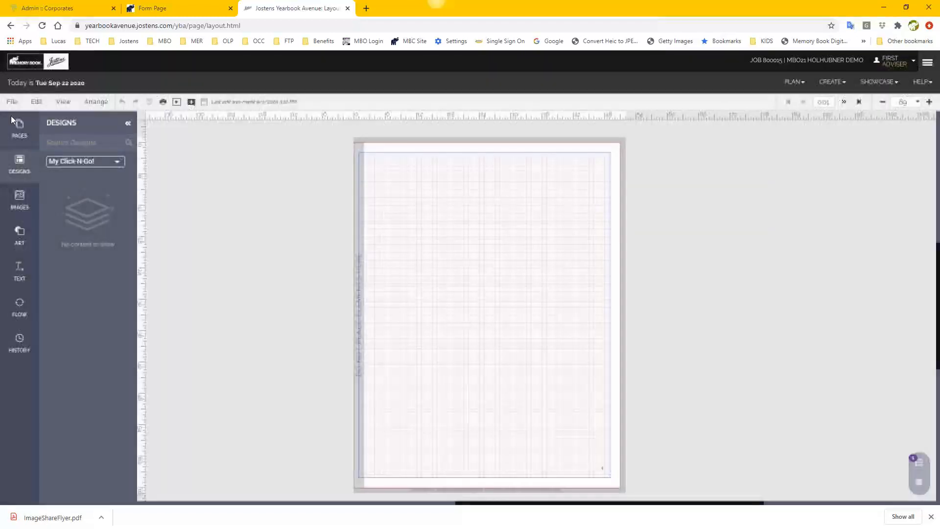
left_click(13, 103)
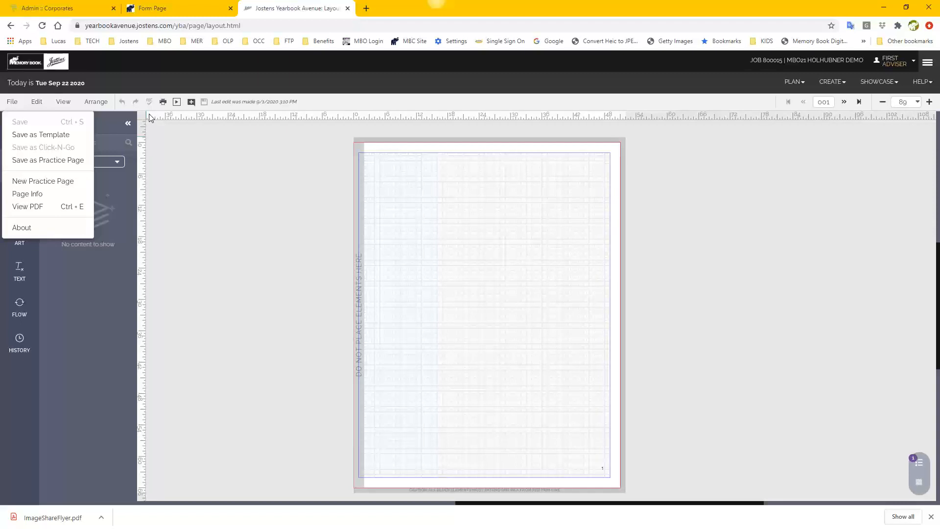
left_click(14, 103)
left_click(13, 102)
left_click(205, 107)
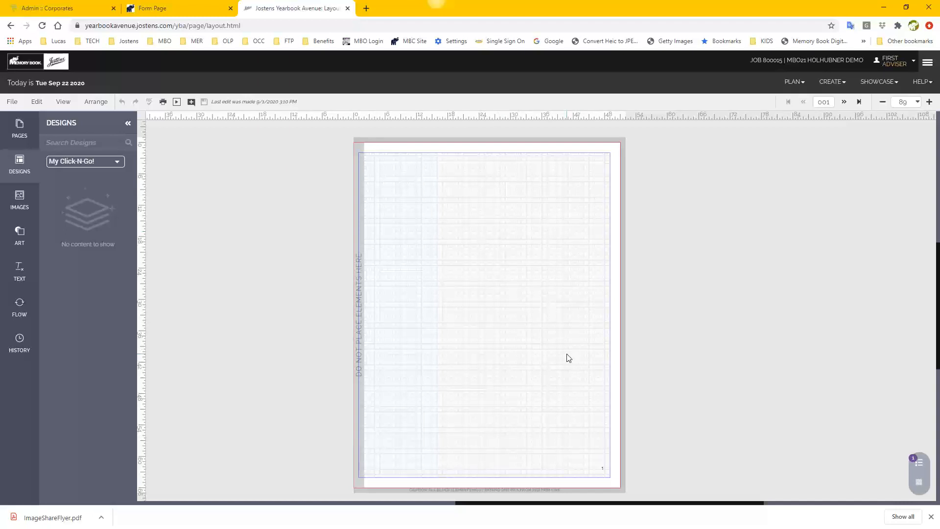
- Examine the available editing commands, including the Spelling and Select options
left_click(7, 103)
left_click(35, 102)
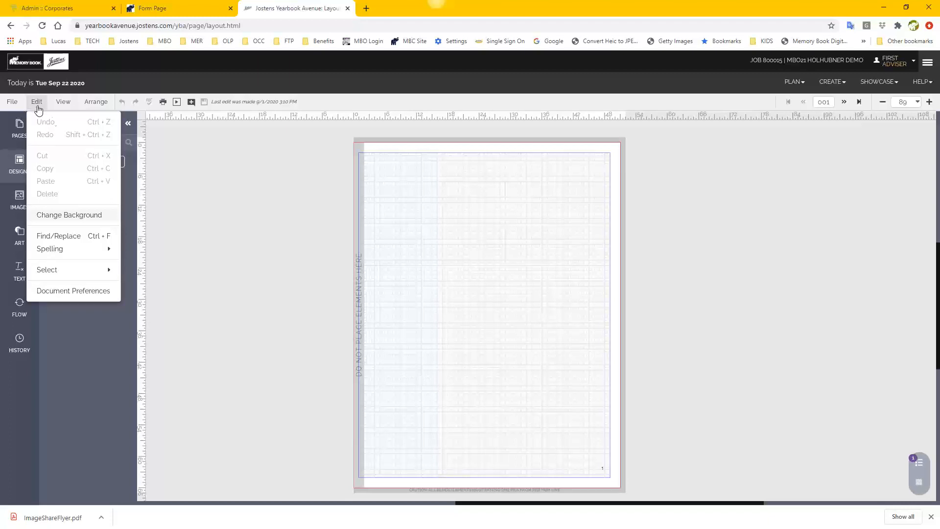
mouse_move(63, 104)
mouse_move(96, 102)
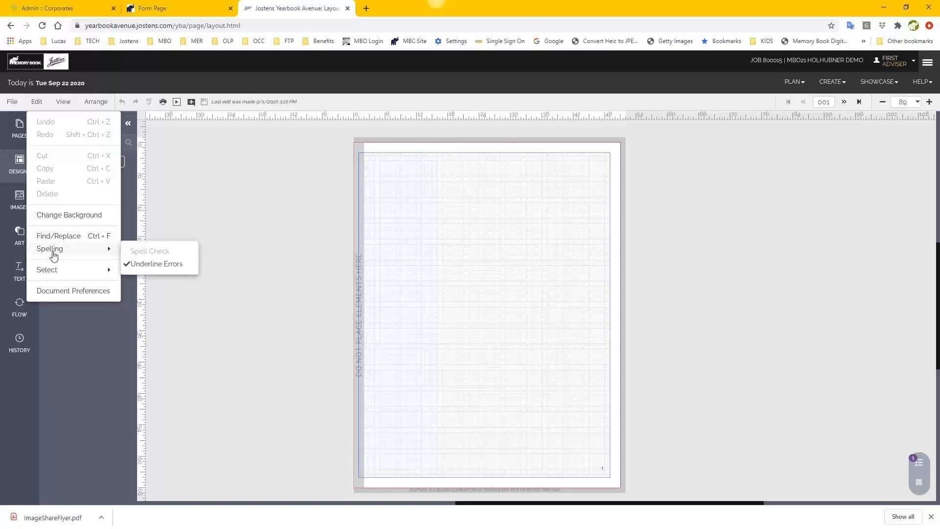
mouse_move(66, 256)
mouse_move(60, 279)
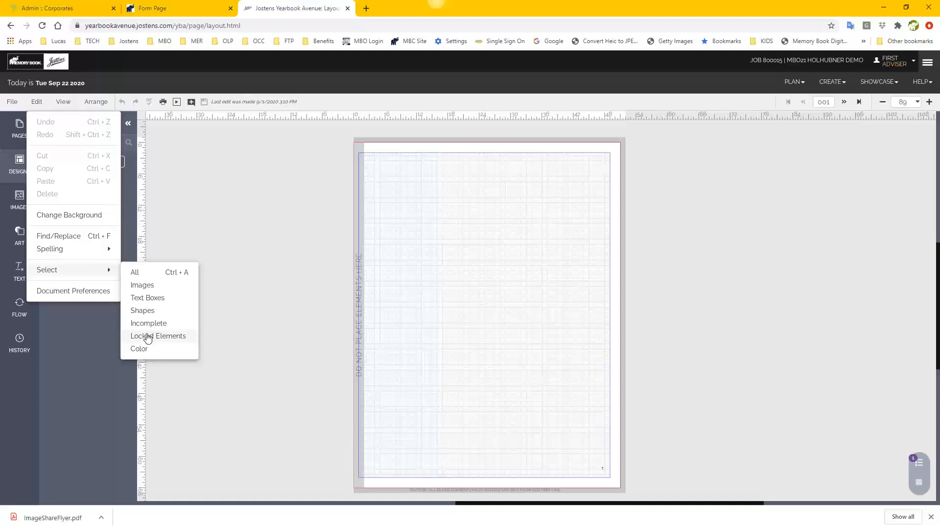
- Turn the grid lines on page 001 off and back on twice
left_click(68, 103)
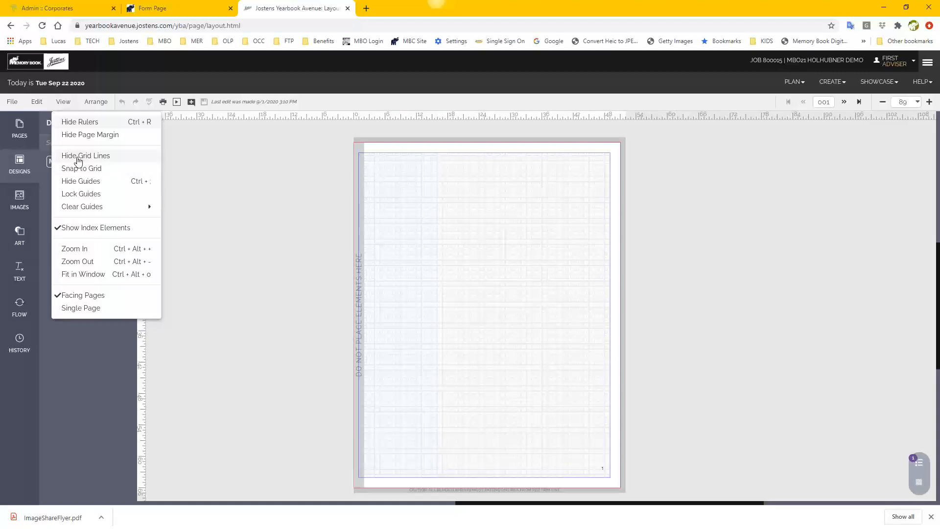
left_click(78, 158)
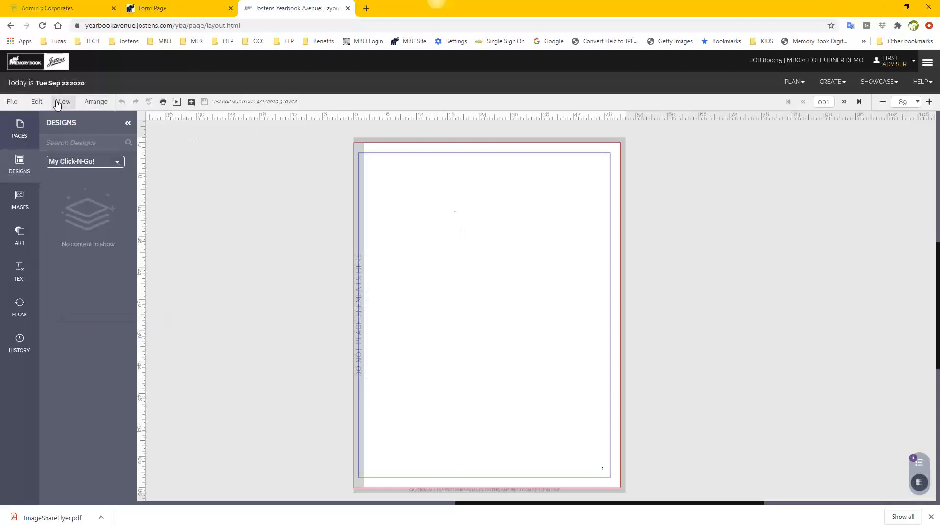
left_click(57, 103)
left_click(80, 159)
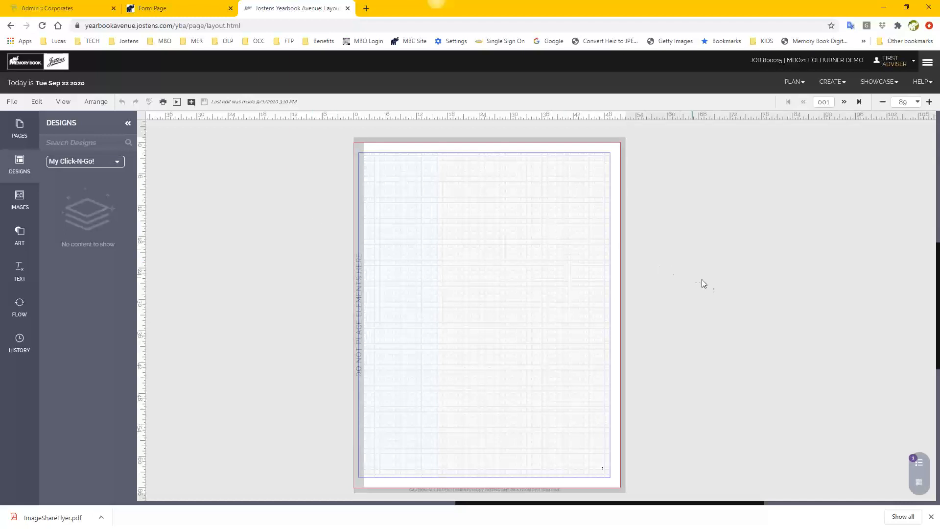
left_click(919, 485)
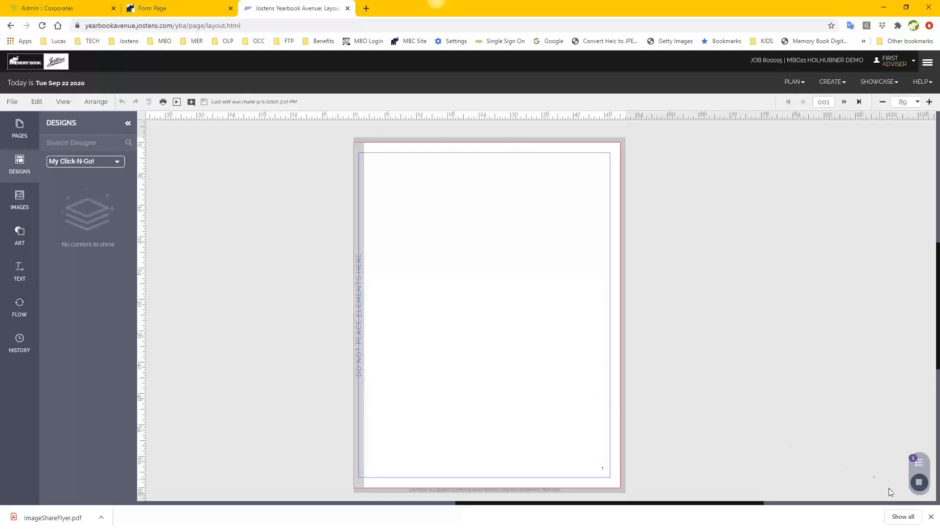
left_click(919, 485)
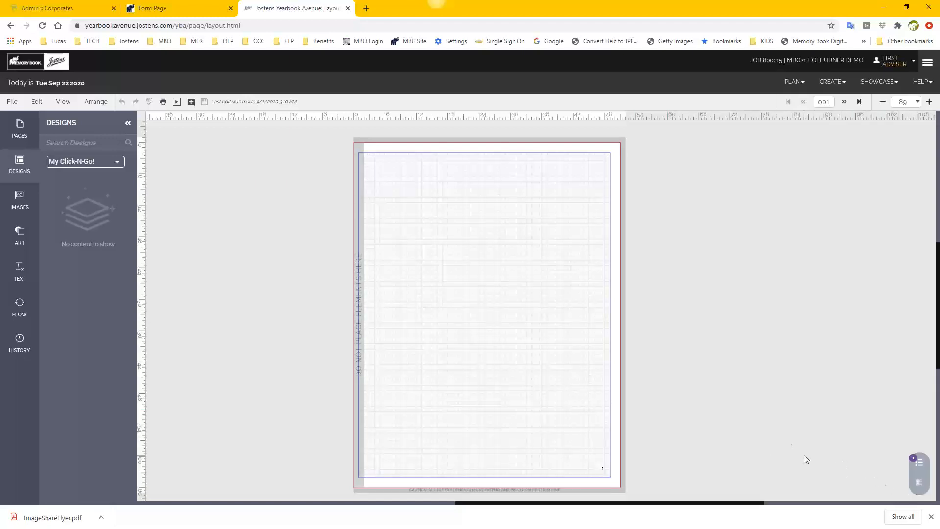
- Place one horizontal guide about a quarter of the way down page 001 and two vertical guides across its width
left_click(63, 103)
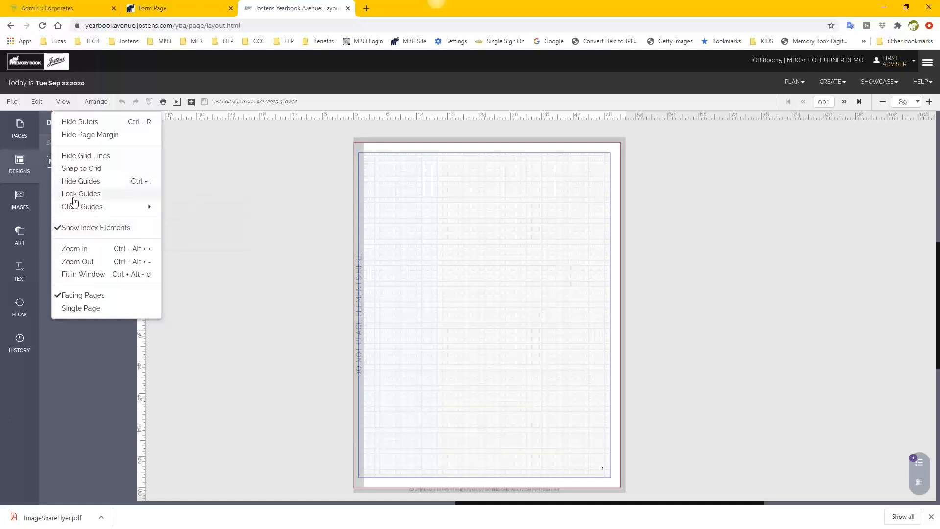
left_click(227, 194)
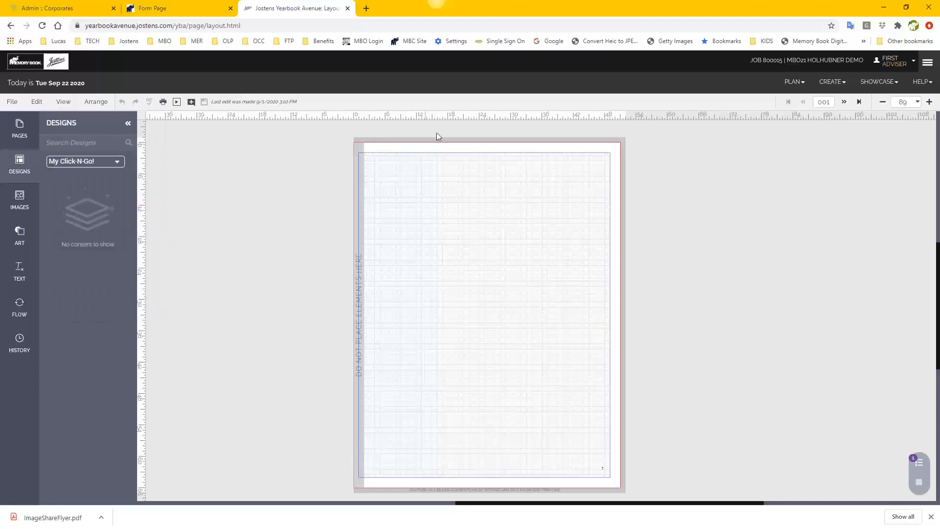
left_click_drag(434, 115, 427, 225)
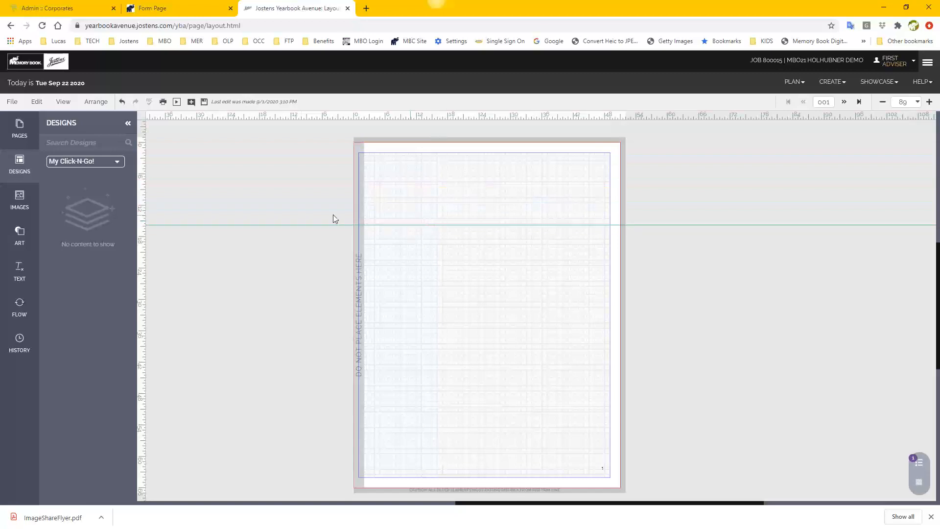
left_click_drag(145, 214, 420, 230)
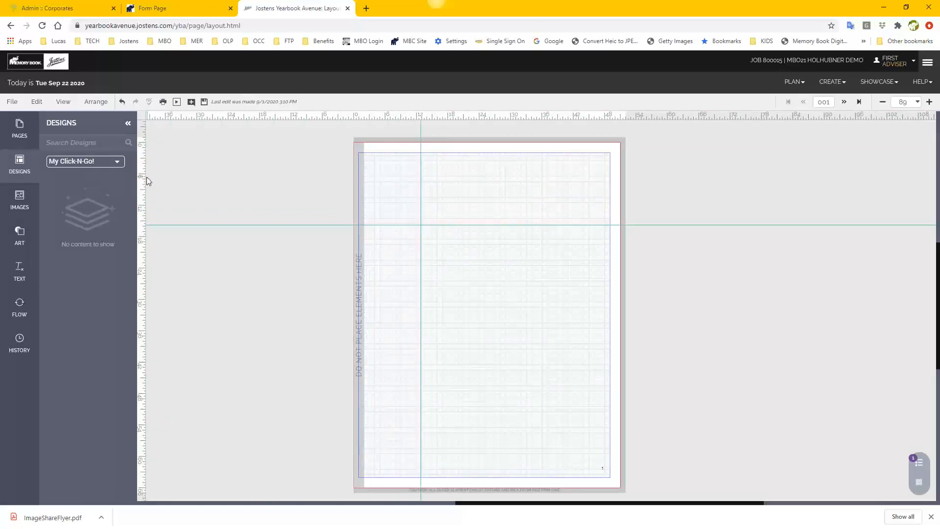
left_click_drag(146, 178, 498, 232)
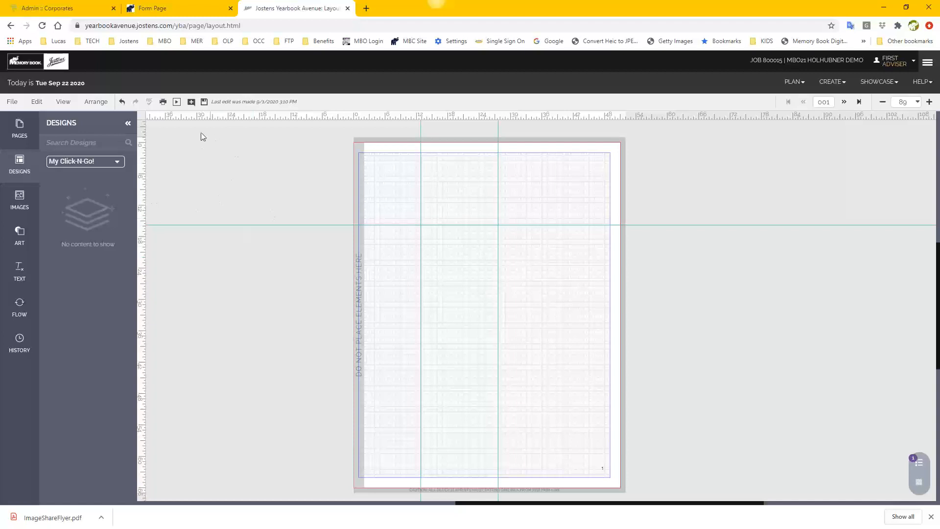
- Hide all layout guides on the page and show them again
left_click(66, 102)
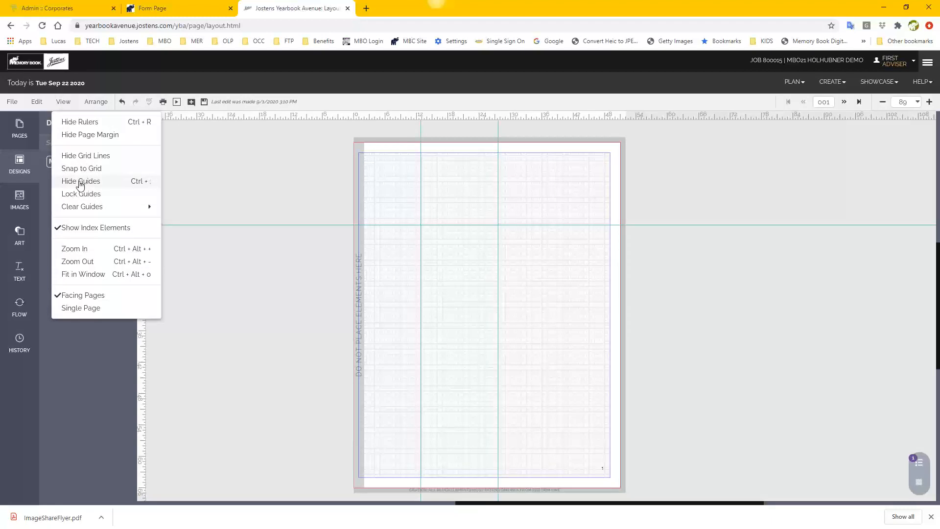
left_click(81, 181)
left_click(63, 102)
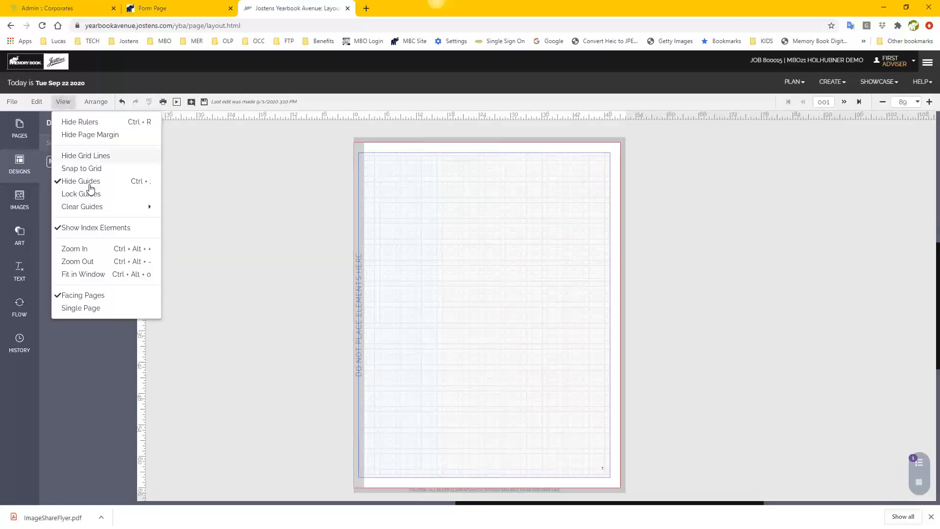
left_click(80, 181)
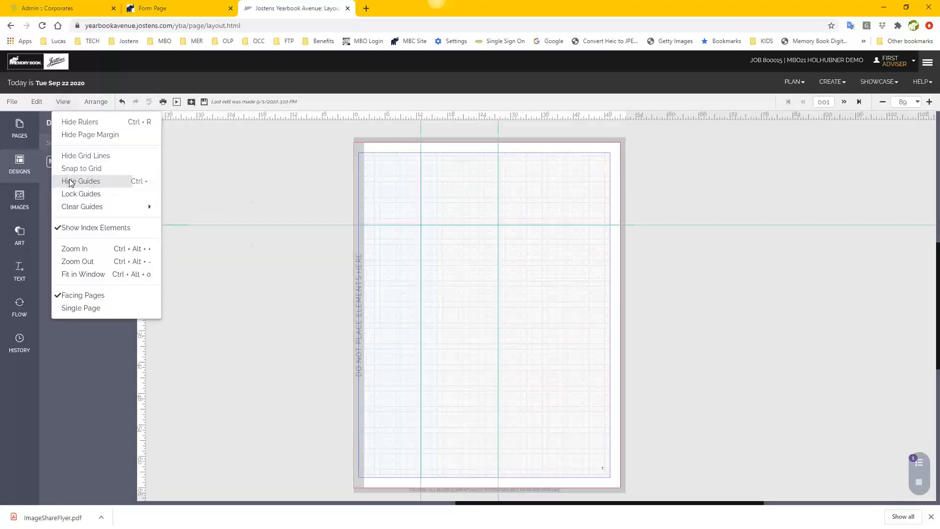
- Clear all guides from page 001
left_click(63, 102)
mouse_move(85, 208)
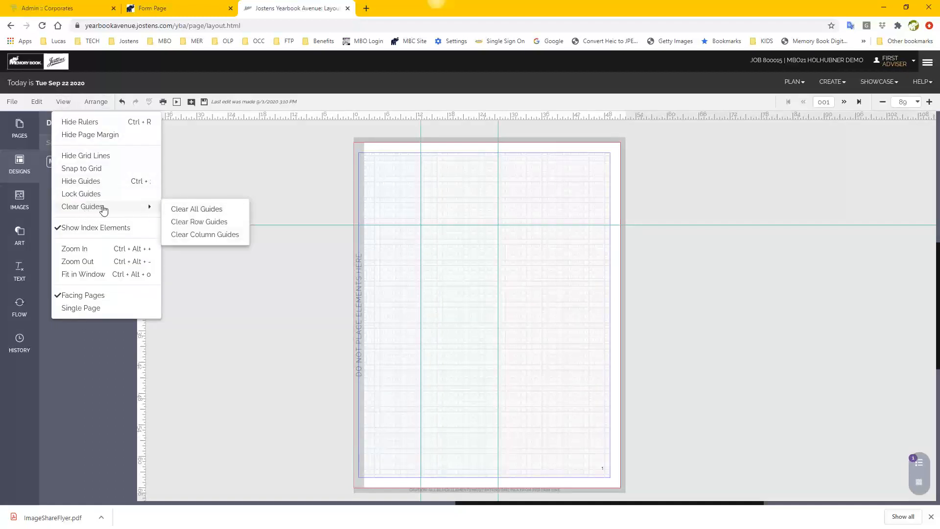
left_click(213, 209)
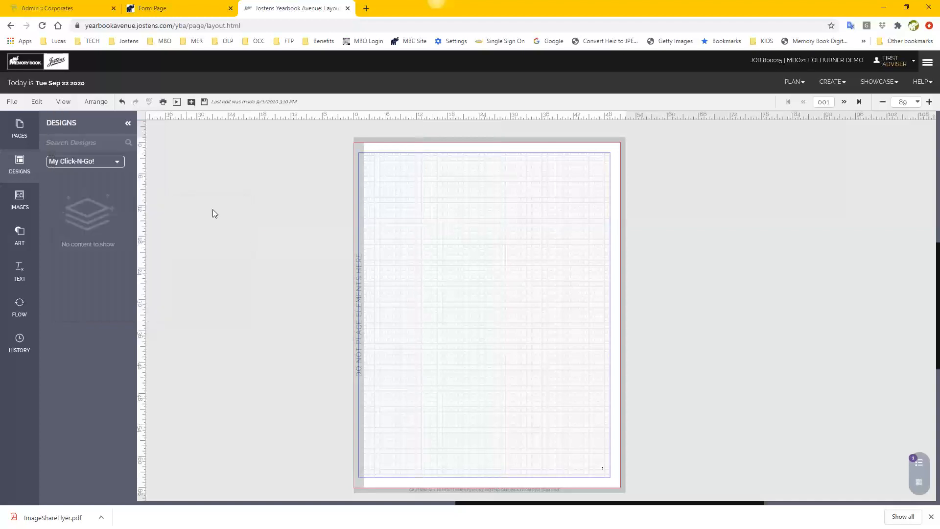
- Go to the spread with pages 002 and 003, saving the changes to page 001
left_click(66, 104)
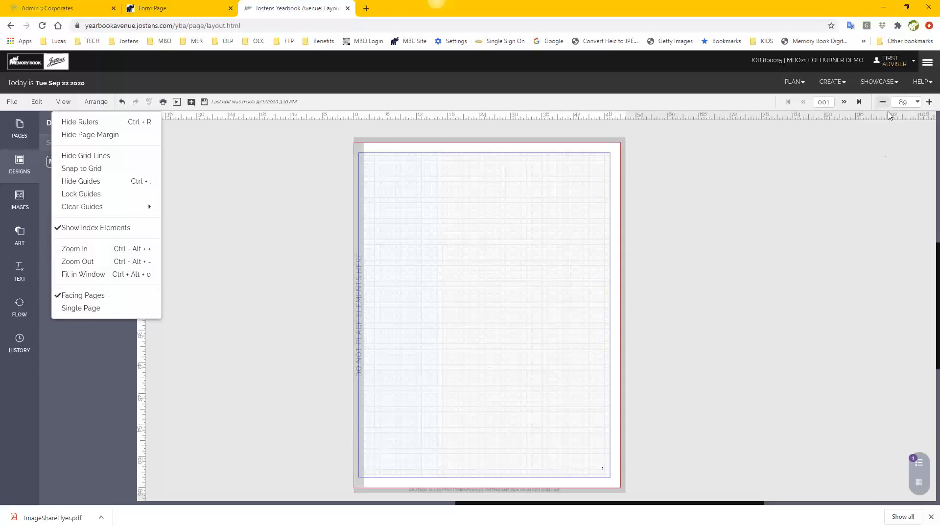
left_click(845, 102)
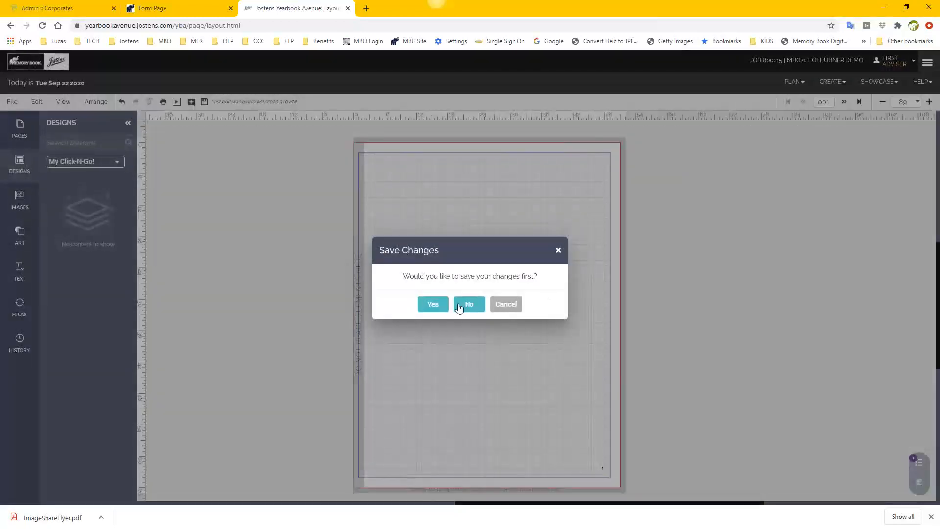
left_click(434, 306)
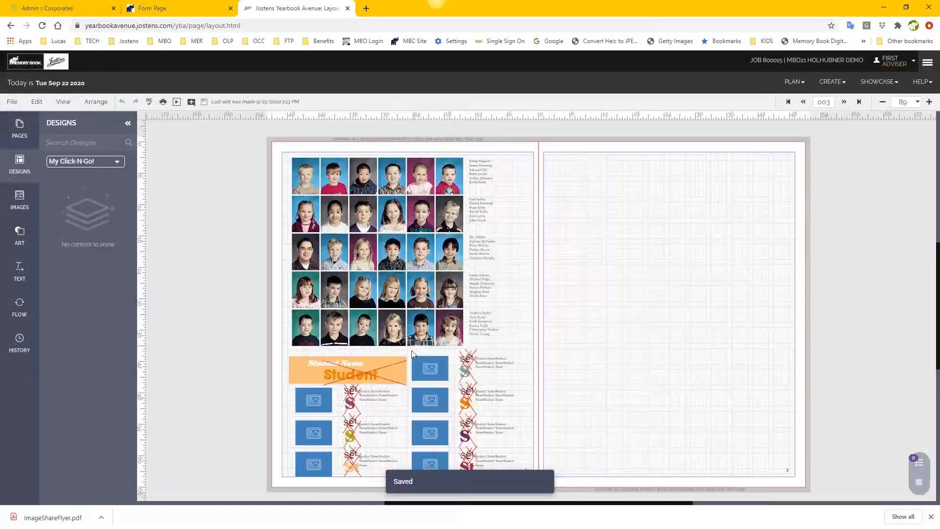
- Try to move the student portrait block from page 002 onto the blank facing page 003
left_click_drag(275, 145, 524, 486)
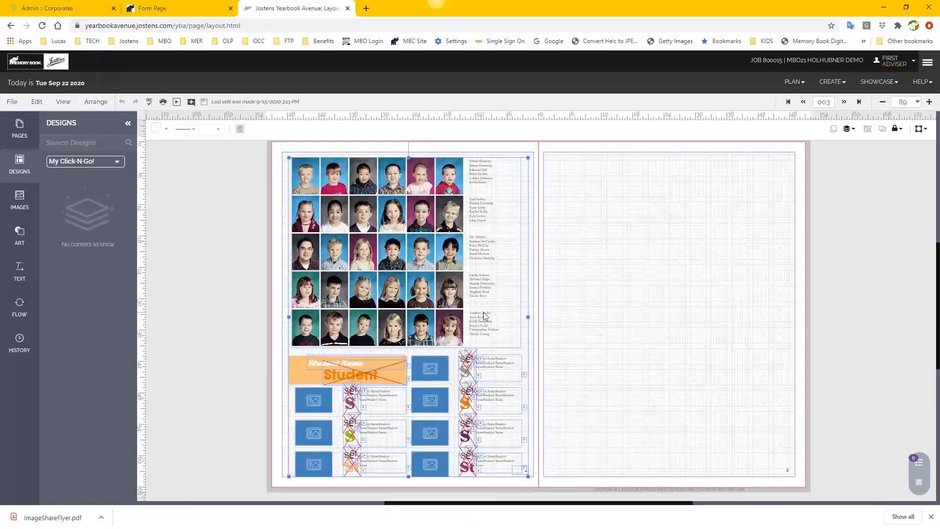
left_click(640, 295)
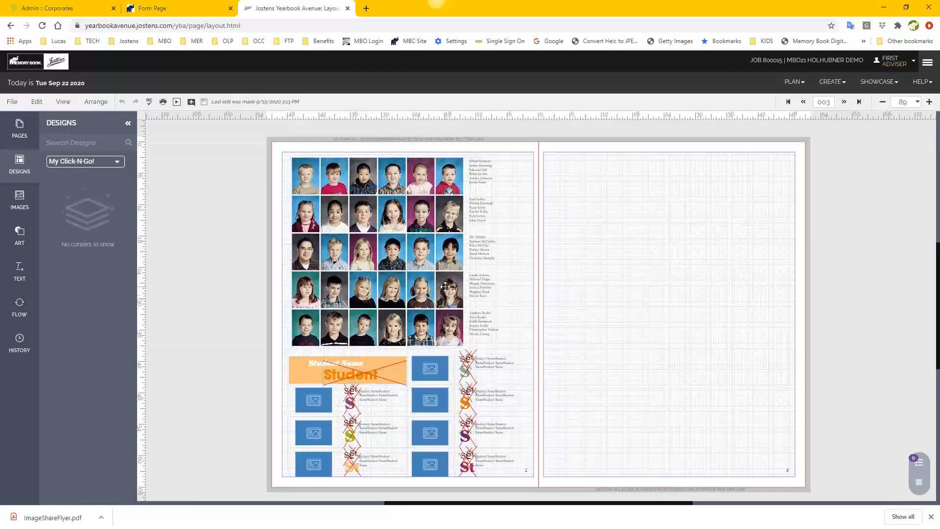
left_click(445, 287)
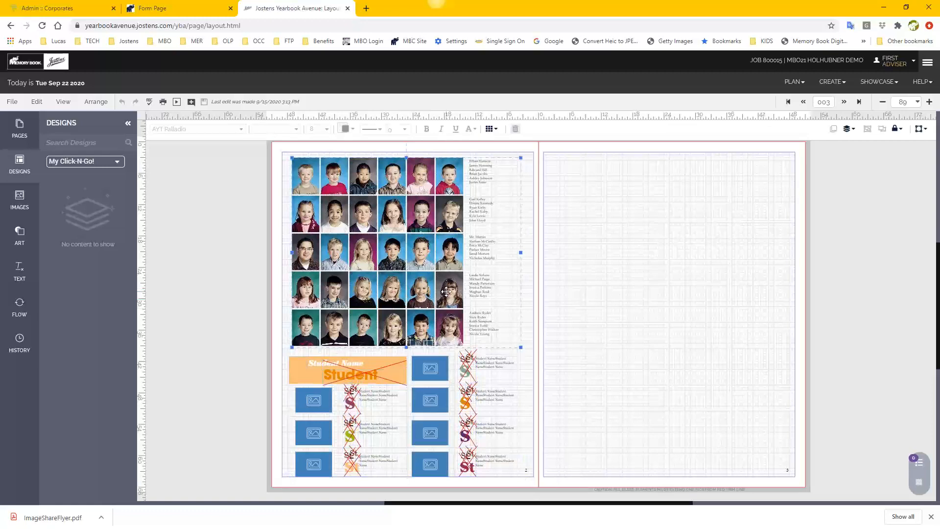
left_click_drag(411, 259, 661, 281)
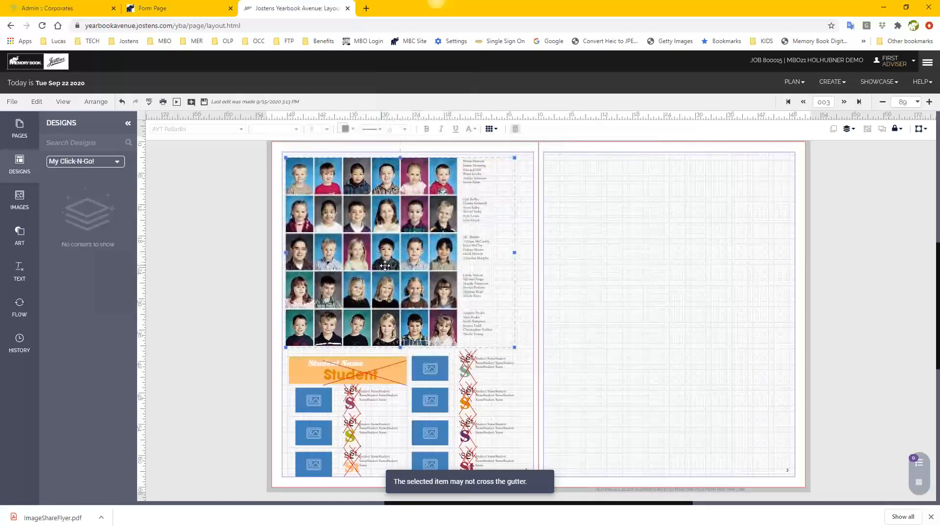
- Leave the portrait spread without saving its changes and open blank page 062 from the Yearbook page thumbnails
left_click(843, 102)
left_click(469, 304)
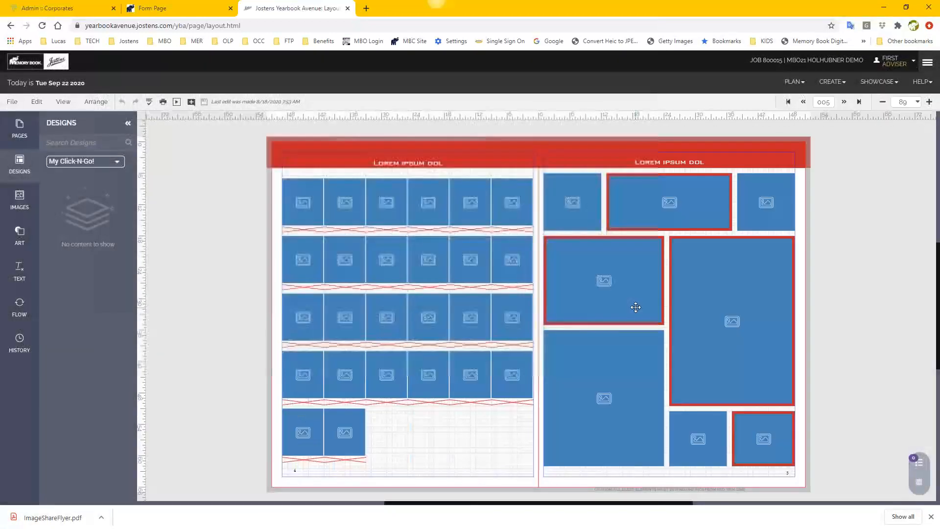
left_click(19, 128)
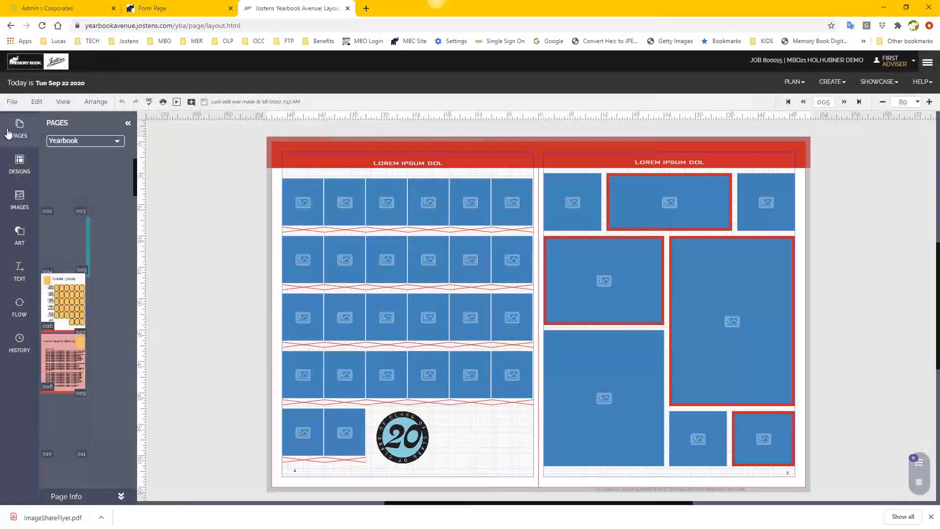
scroll(112, 393, "down", 15)
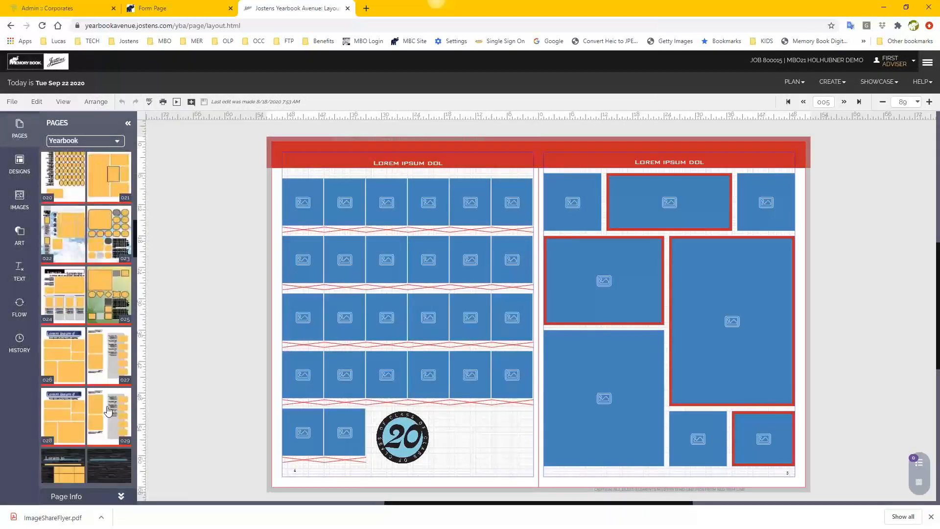
scroll(108, 409, "down", 20)
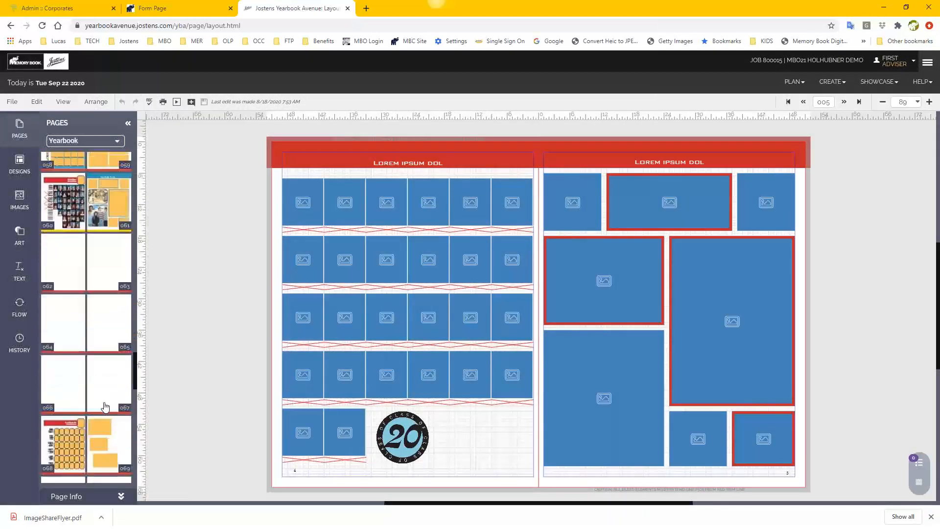
scroll(107, 402, "up", 3)
left_click(55, 250)
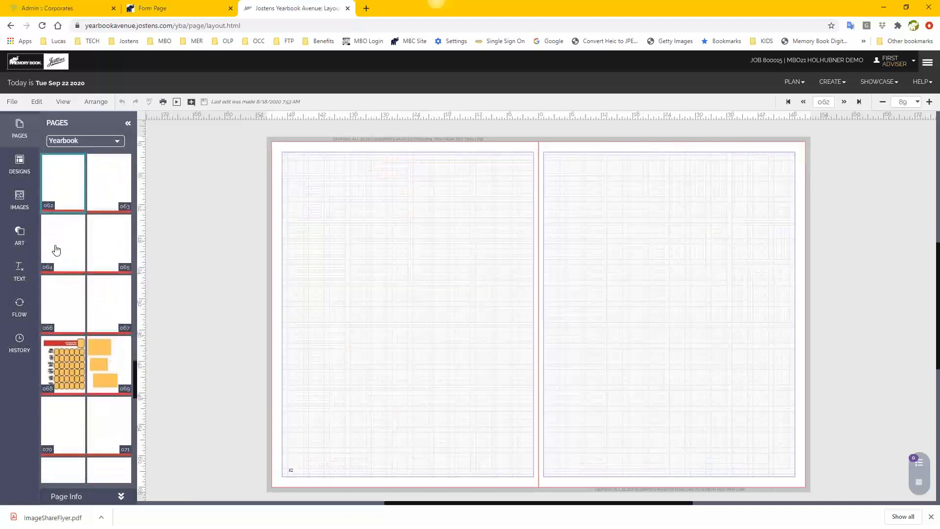
- Switch page 062 to single-page view, back to facing pages, and to single-page view again
left_click(63, 101)
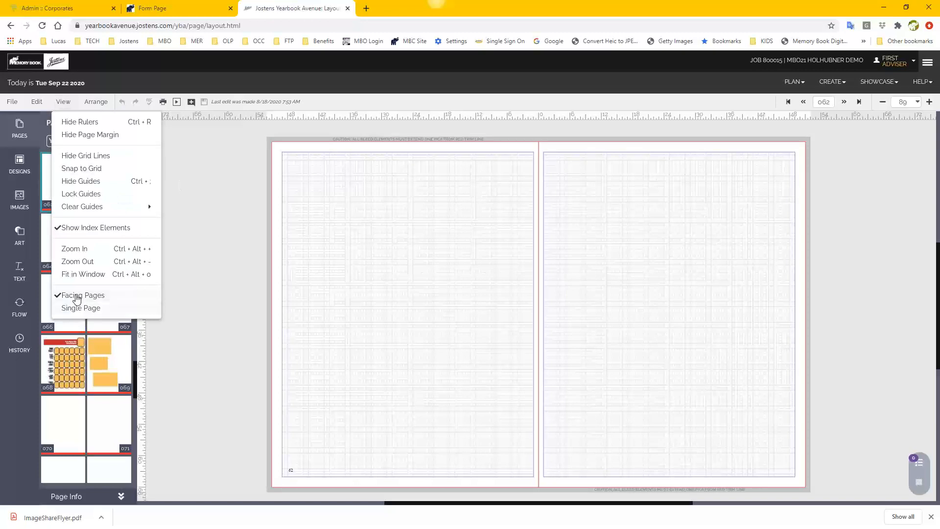
left_click(77, 310)
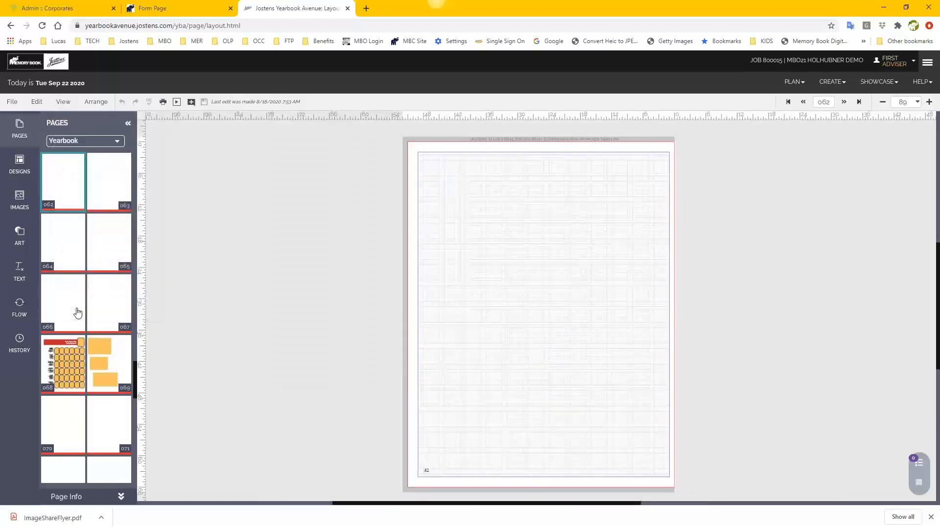
left_click(64, 102)
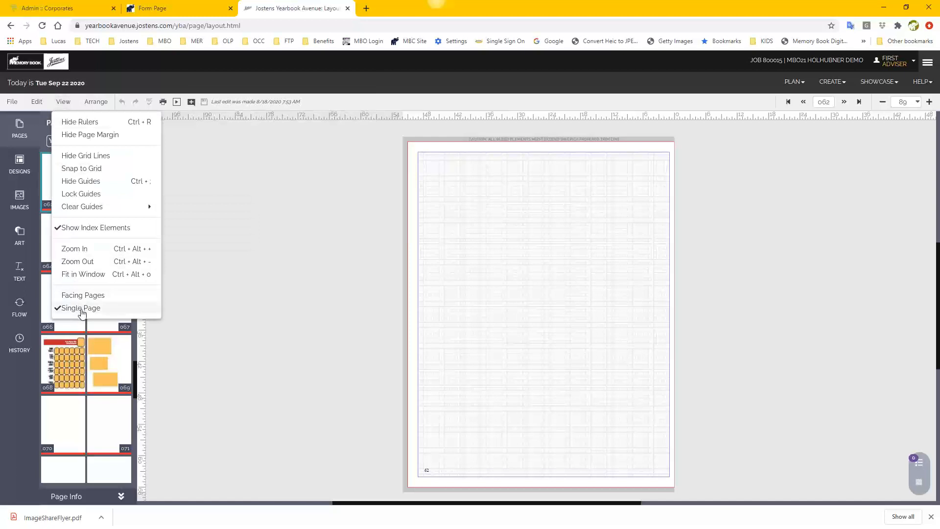
left_click(77, 295)
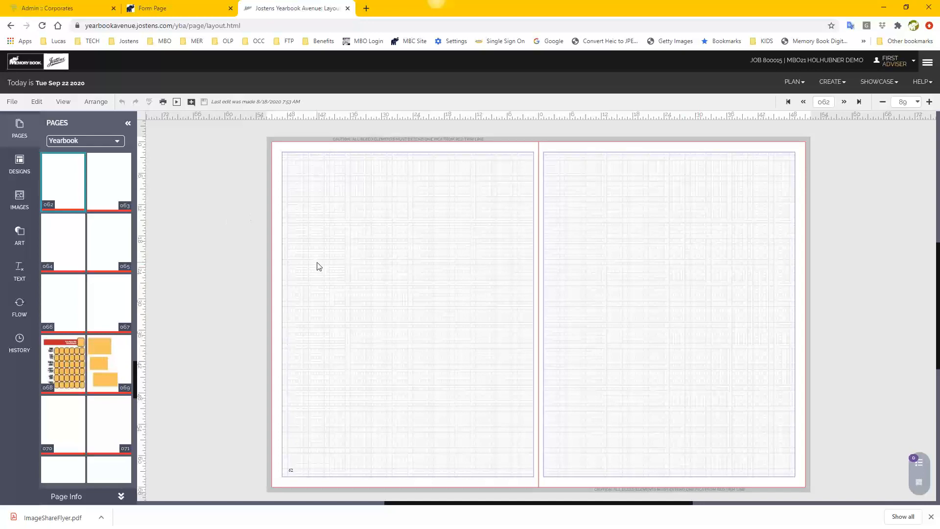
left_click(69, 102)
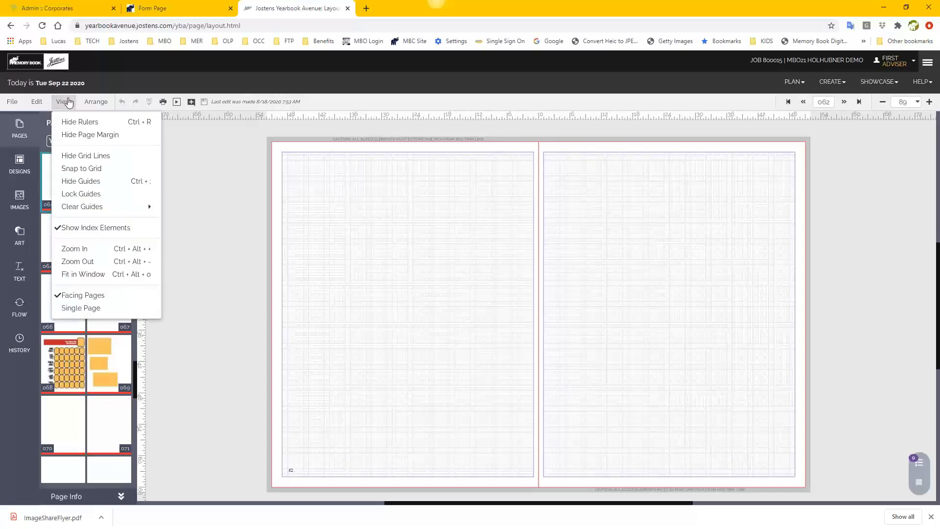
left_click(81, 308)
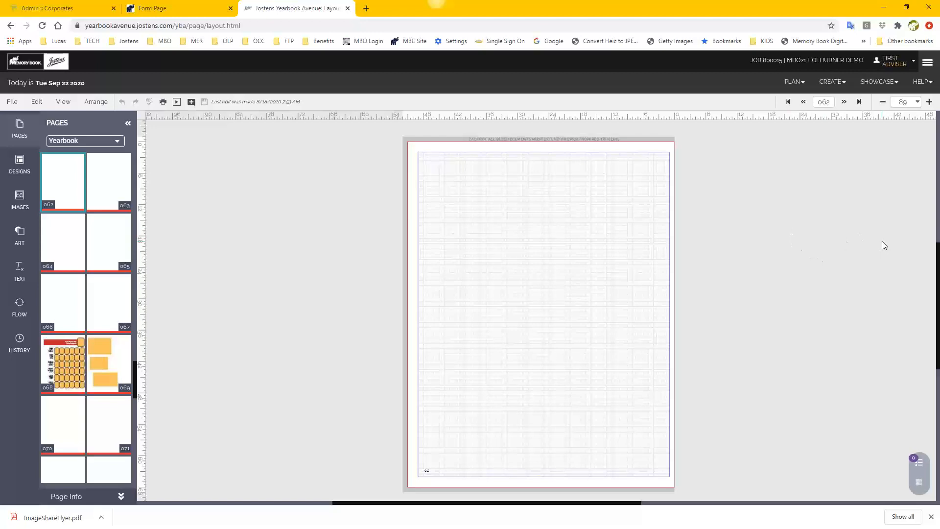
left_click(73, 103)
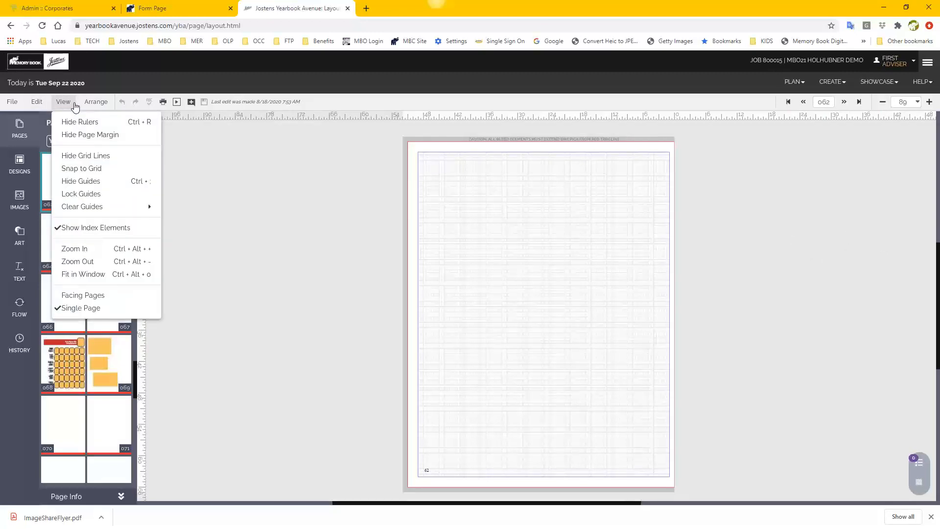
left_click(95, 103)
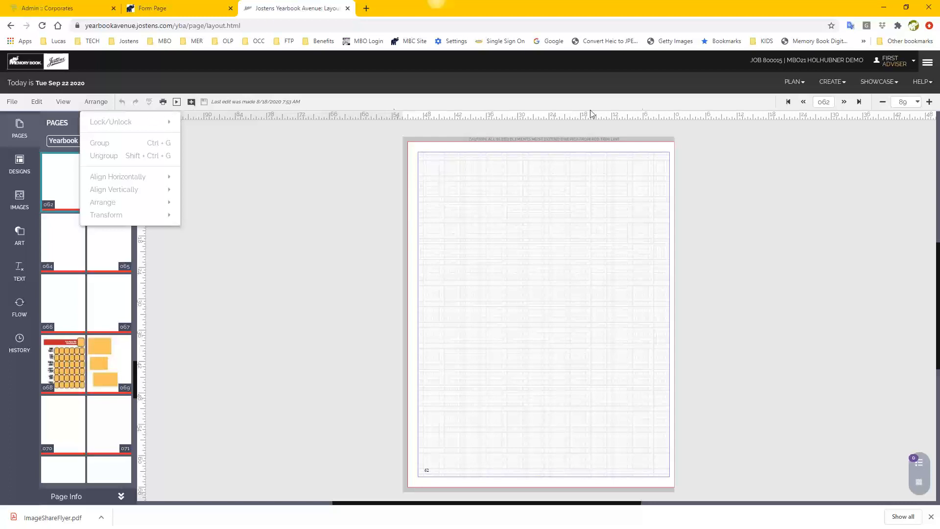
left_click(828, 82)
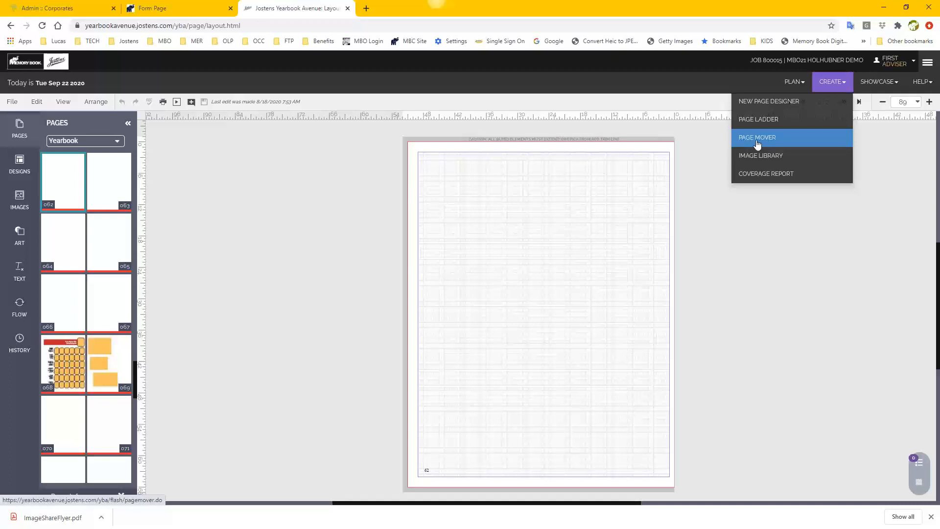
left_click(94, 102)
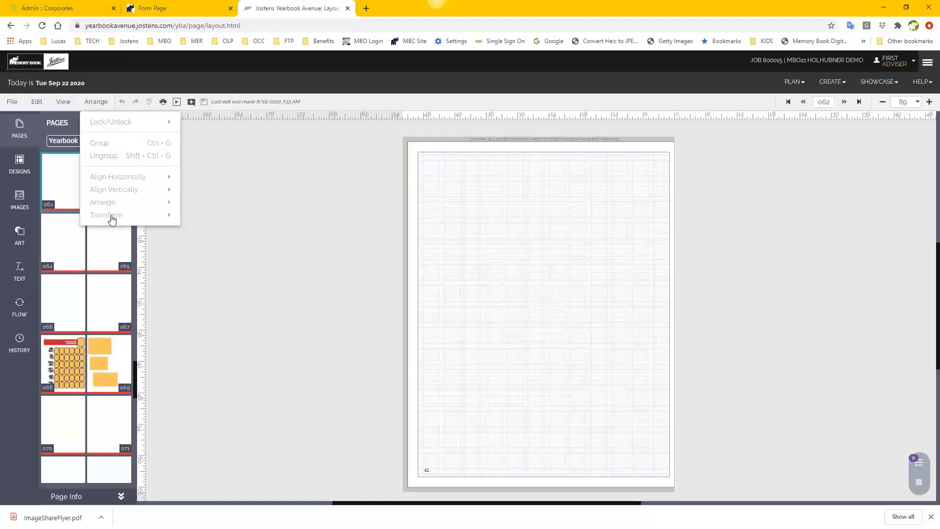
left_click(112, 217)
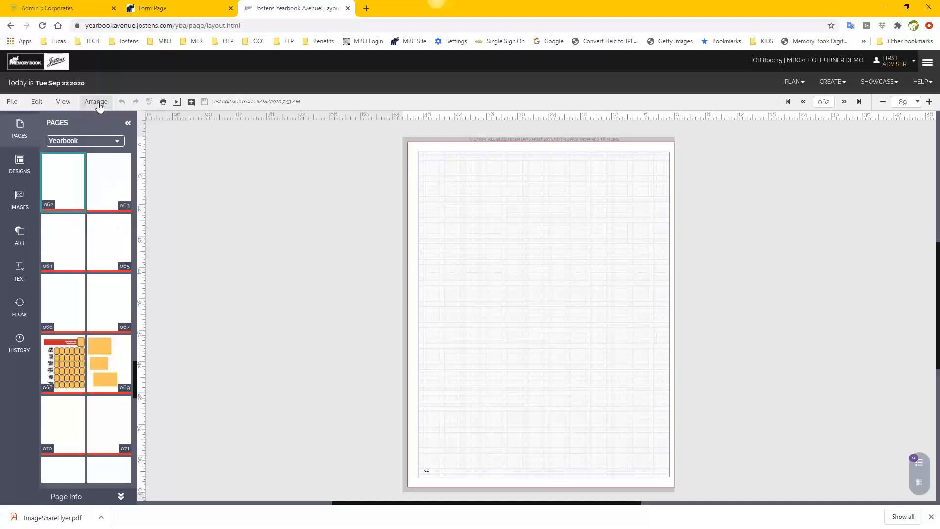
left_click(96, 102)
left_click(104, 219)
- Look through the Yearbook page thumbnails from page 062 back to page 001
scroll(88, 321, "up", 5)
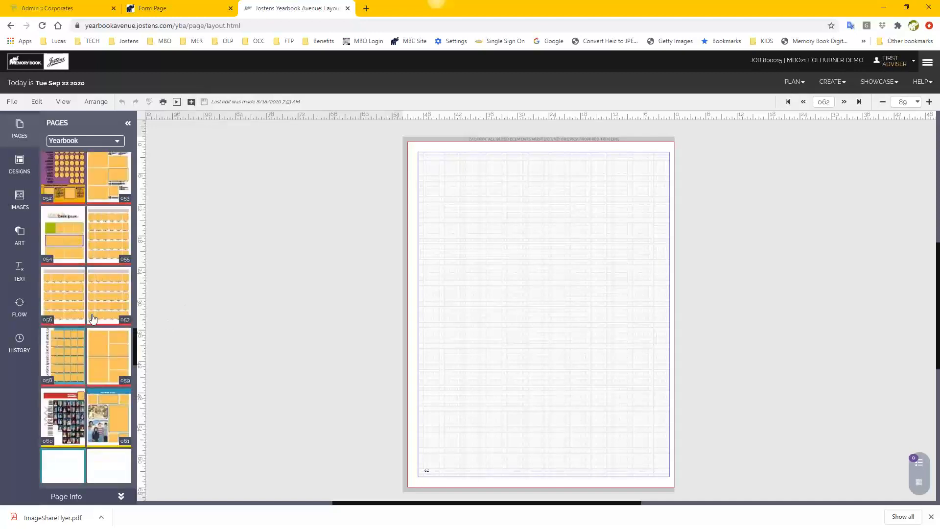
scroll(93, 319, "up", 7)
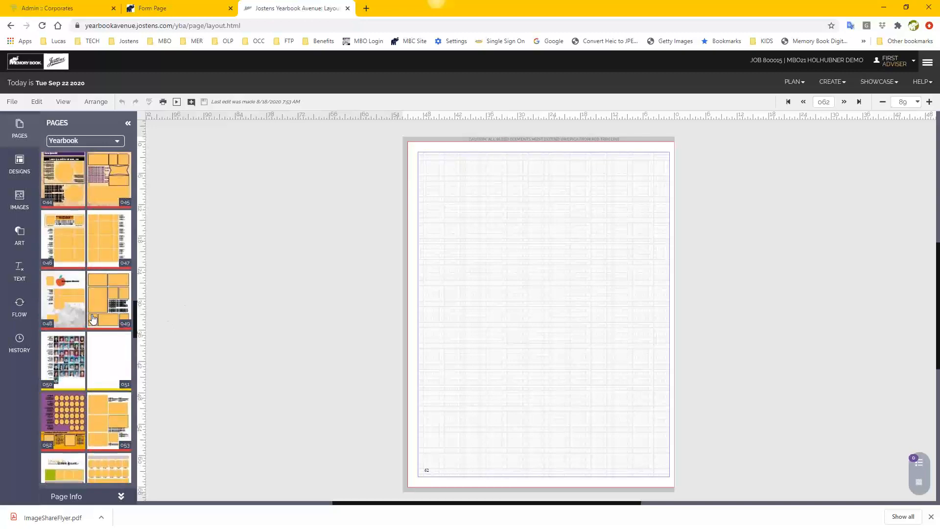
scroll(93, 318, "up", 5)
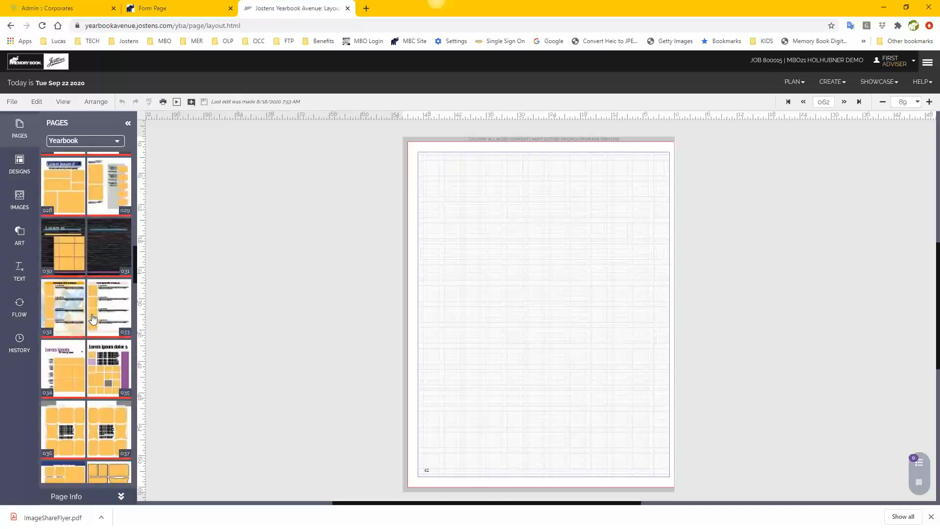
scroll(93, 319, "up", 5)
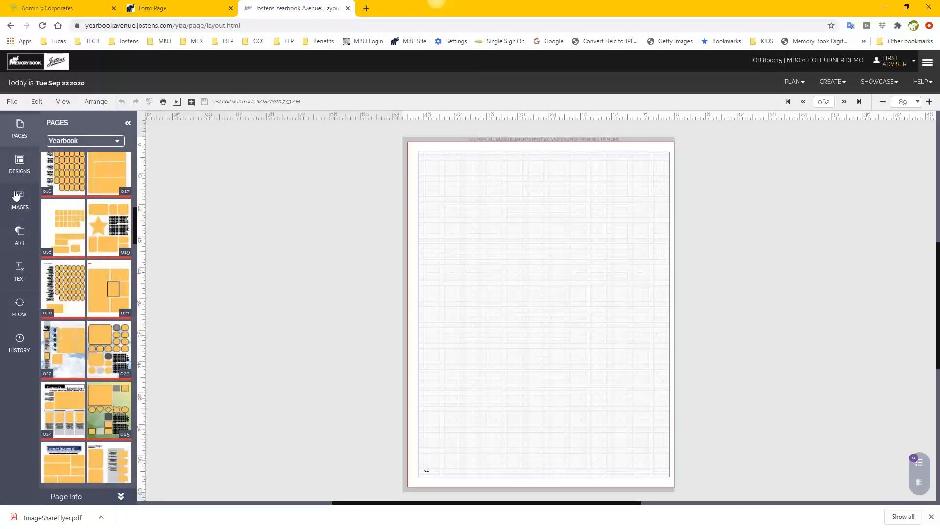
scroll(94, 248, "up", 2)
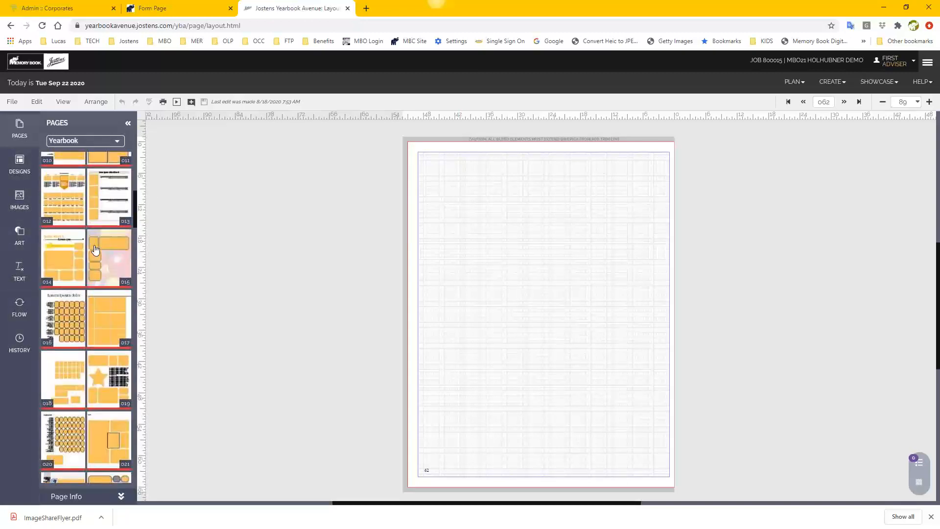
scroll(95, 251, "up", 5)
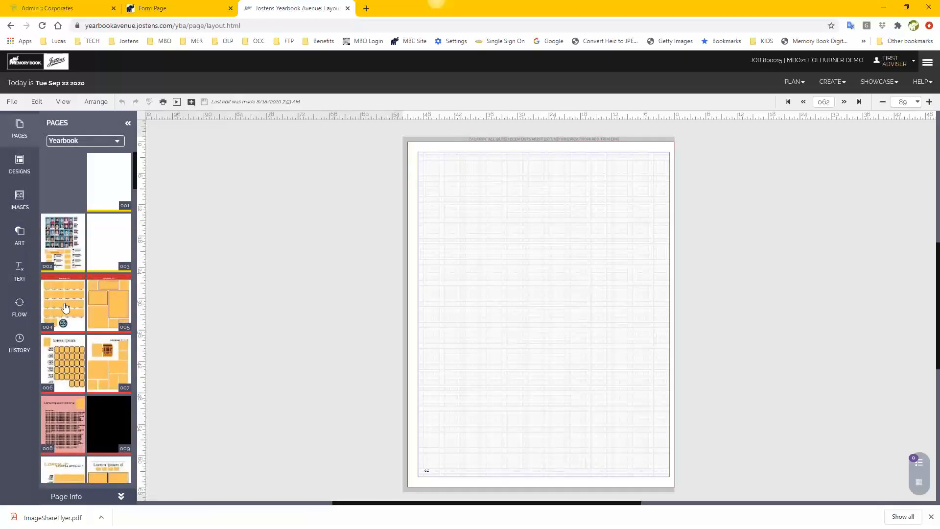
- Place a square, a circle and a pentagon from the art shapes across the upper part of page 062
left_click(19, 250)
left_click(69, 233)
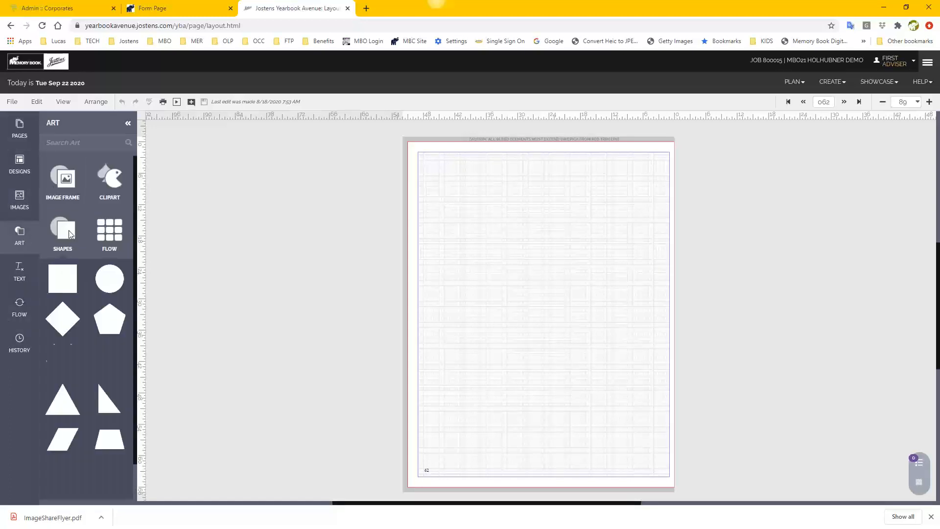
left_click_drag(64, 279, 458, 207)
left_click_drag(109, 278, 516, 242)
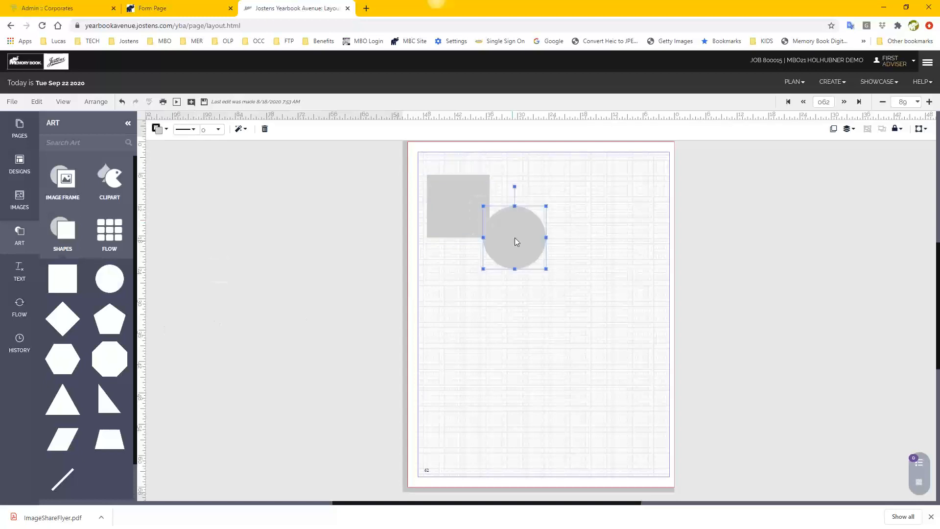
left_click_drag(109, 319, 592, 217)
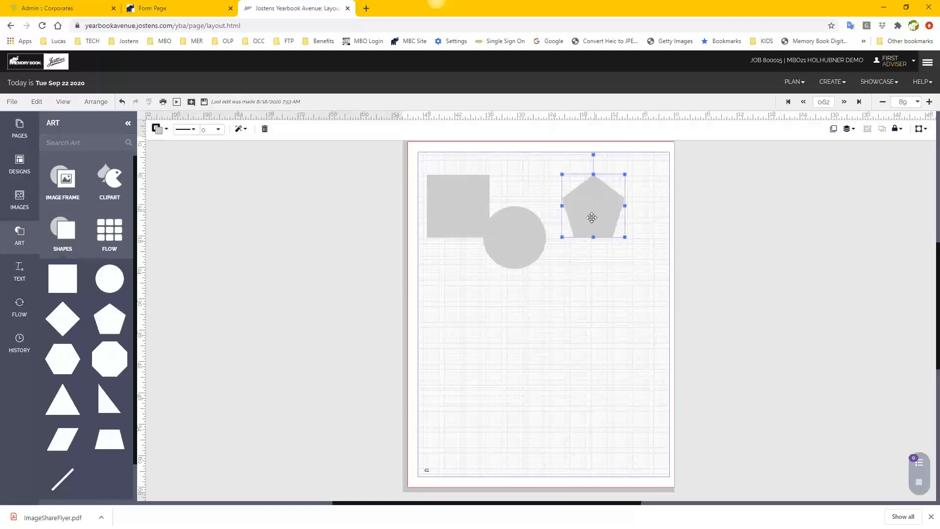
- Fill the pentagon with purple, the circle with yellow and the square with red FS Rebel Red
left_click(161, 130)
left_click(198, 293)
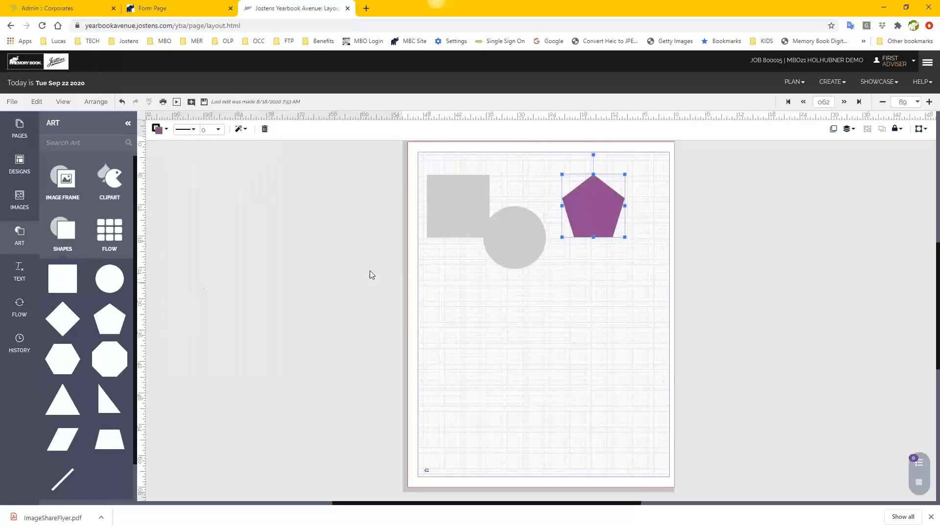
left_click(518, 239)
left_click(157, 130)
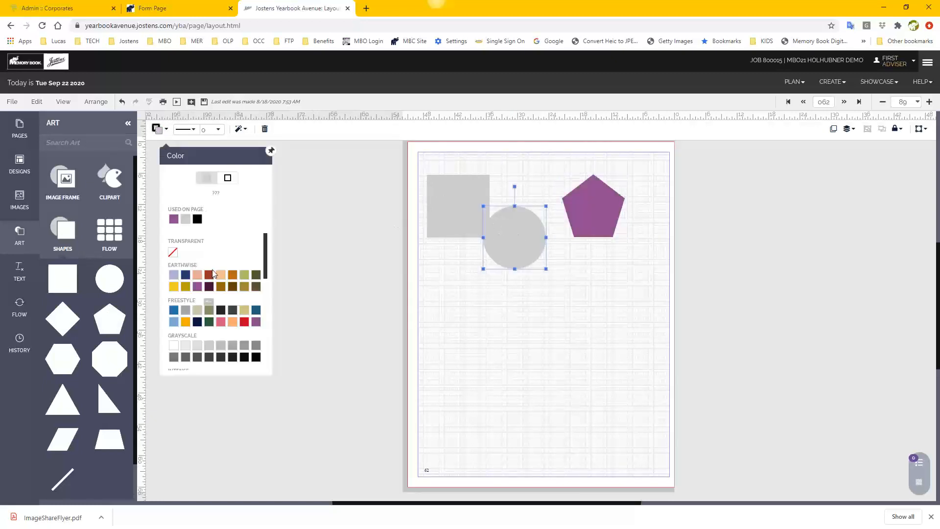
left_click(174, 287)
left_click(461, 197)
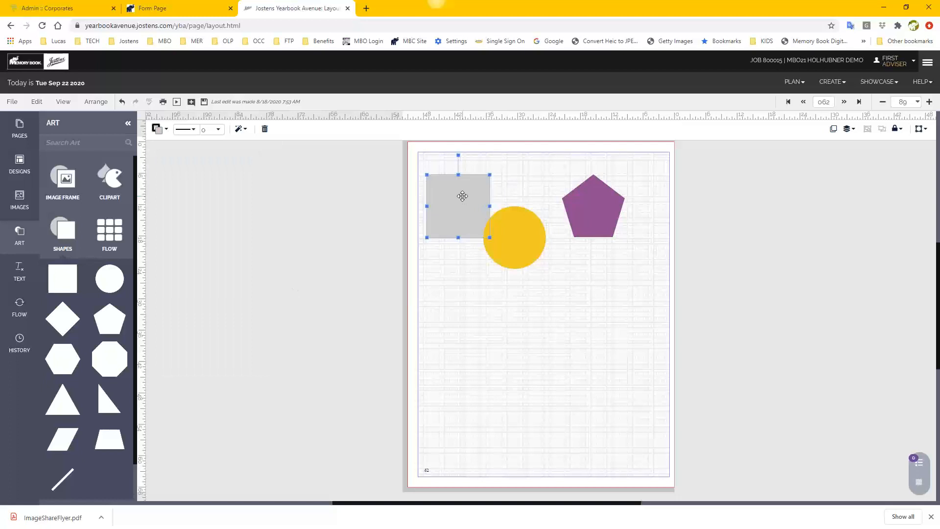
left_click(157, 129)
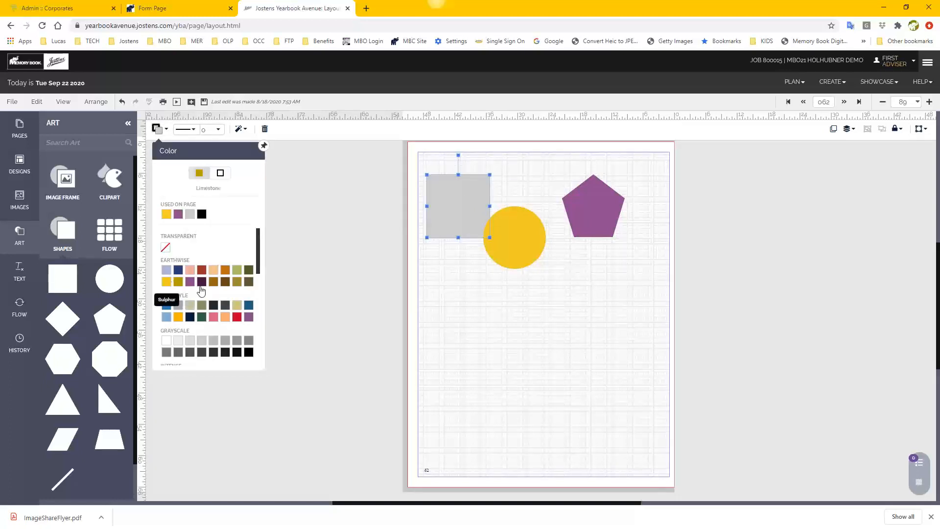
left_click(237, 317)
- Move the circle, square and pentagon together toward the middle of page 062 so that the circle overlaps both other shapes
left_click(544, 292)
left_click_drag(530, 242, 560, 303)
left_click_drag(478, 210, 513, 267)
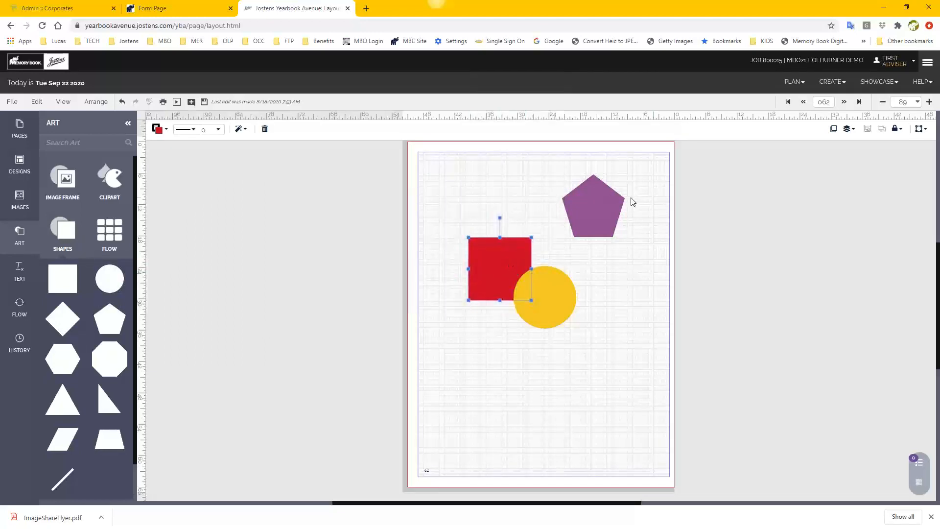
left_click_drag(612, 206, 596, 258)
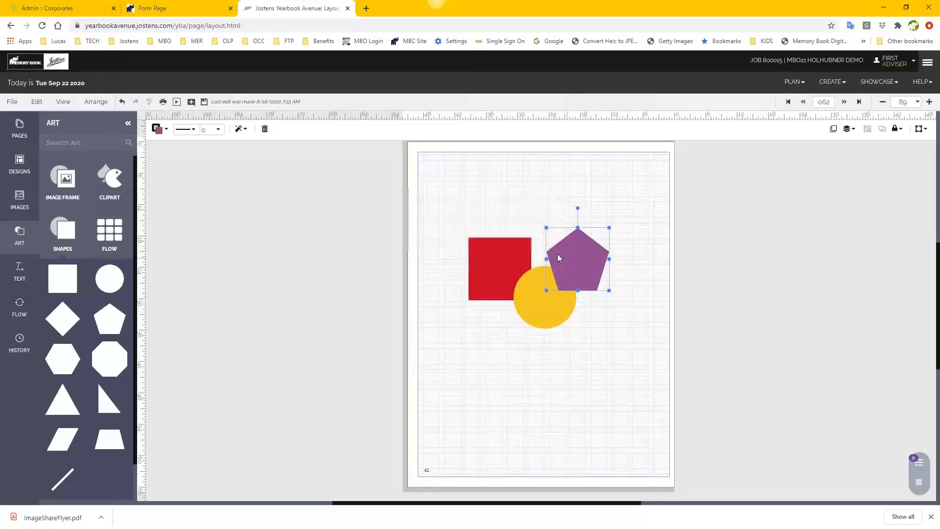
left_click(535, 389)
- Send the purple pentagon backward so that it sits behind the yellow circle
left_click(576, 281)
left_click(96, 101)
mouse_move(106, 205)
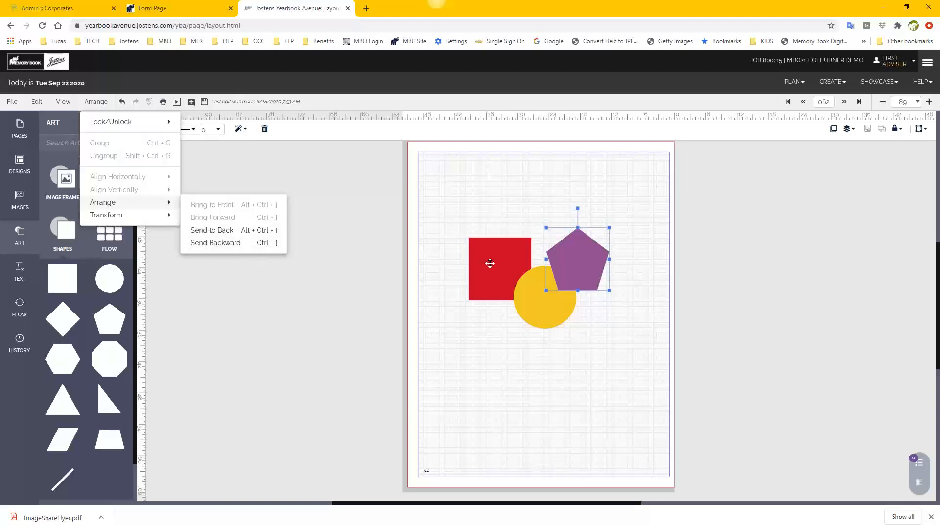
left_click(214, 243)
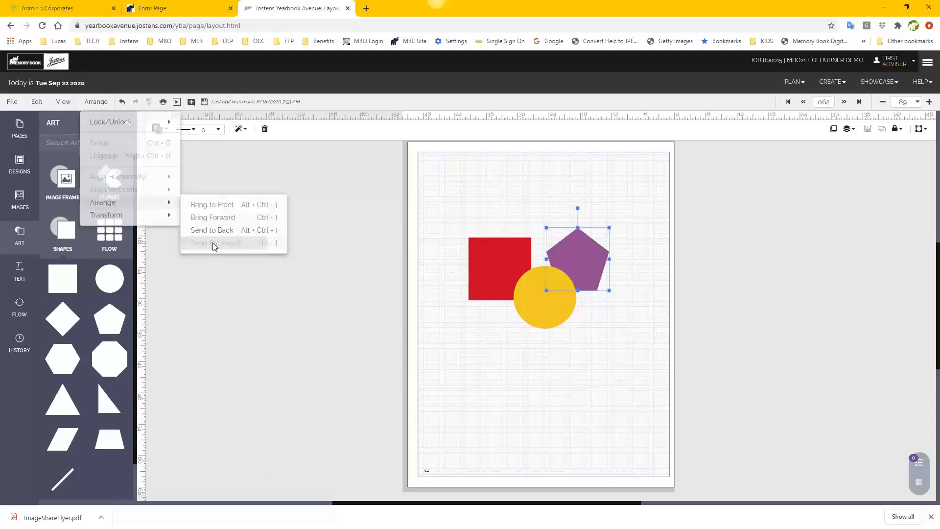
- Bring the red square forward over the yellow circle and shift it slightly up and to the right
left_click(497, 268)
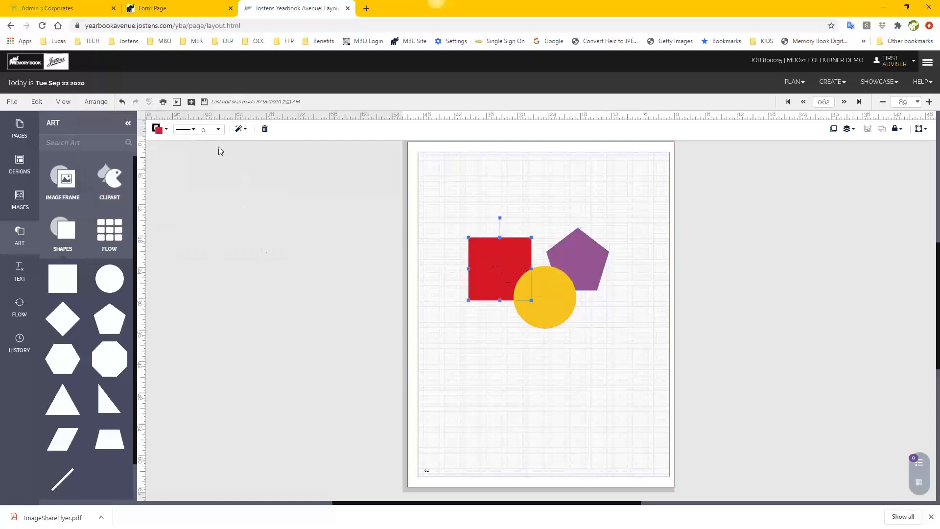
left_click(158, 129)
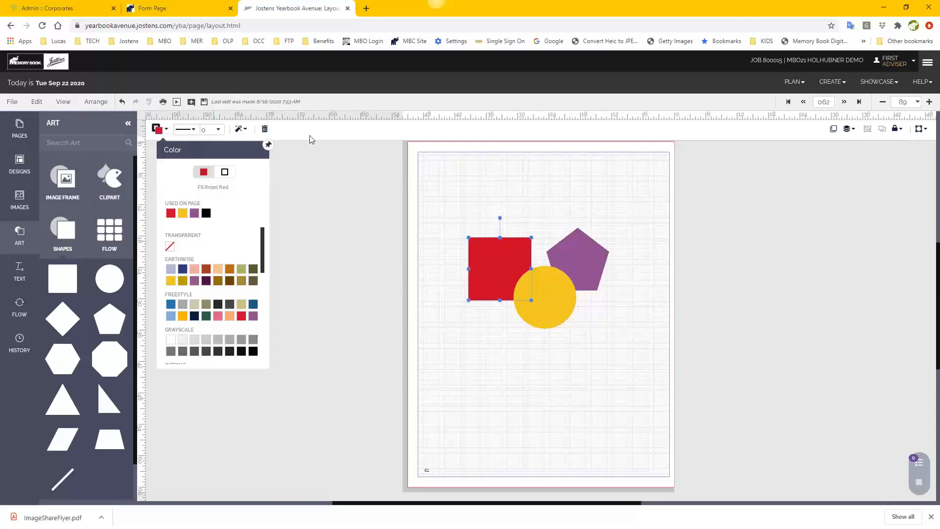
left_click(96, 101)
mouse_move(135, 201)
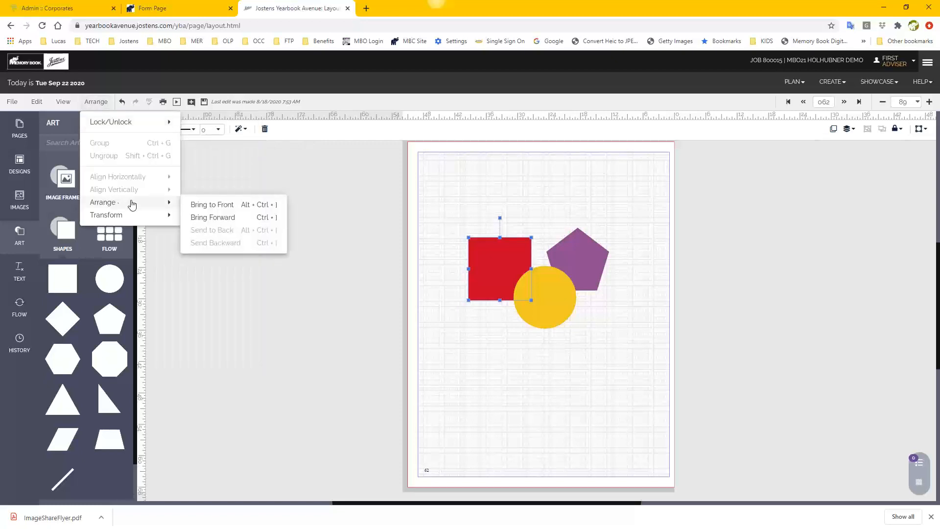
left_click(203, 217)
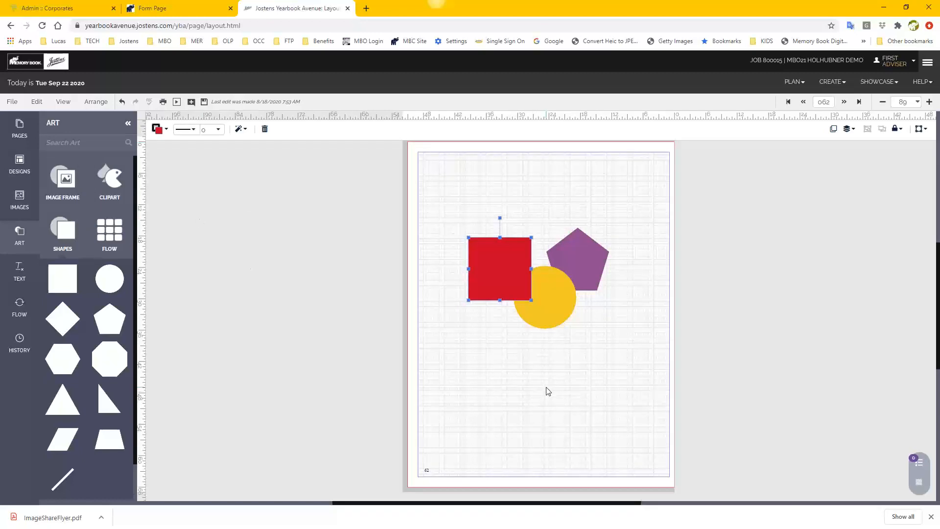
mouse_move(516, 273)
left_mouse_down()
mouse_move(528, 266)
mouse_move(522, 251)
mouse_move(522, 268)
left_mouse_up()
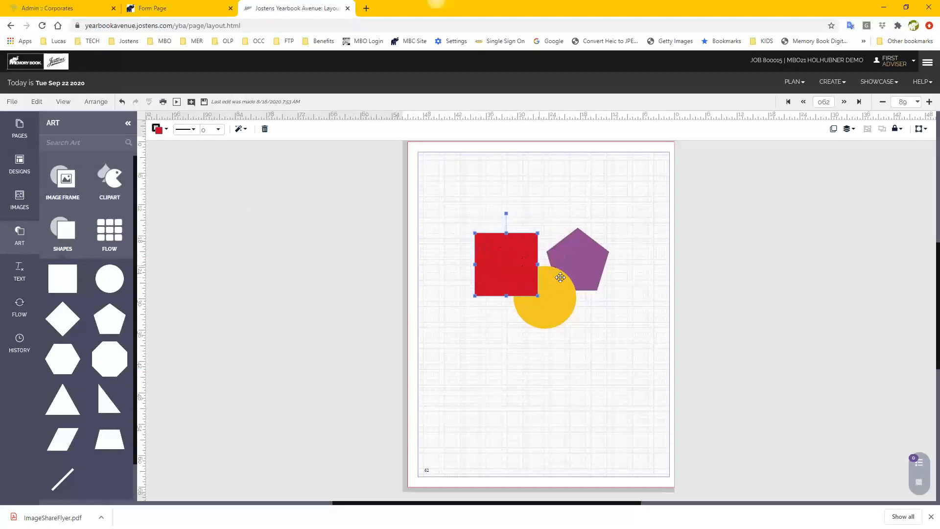
- Select all three shapes on page 062 together and delete them
left_click(530, 346)
left_click_drag(455, 210, 636, 381)
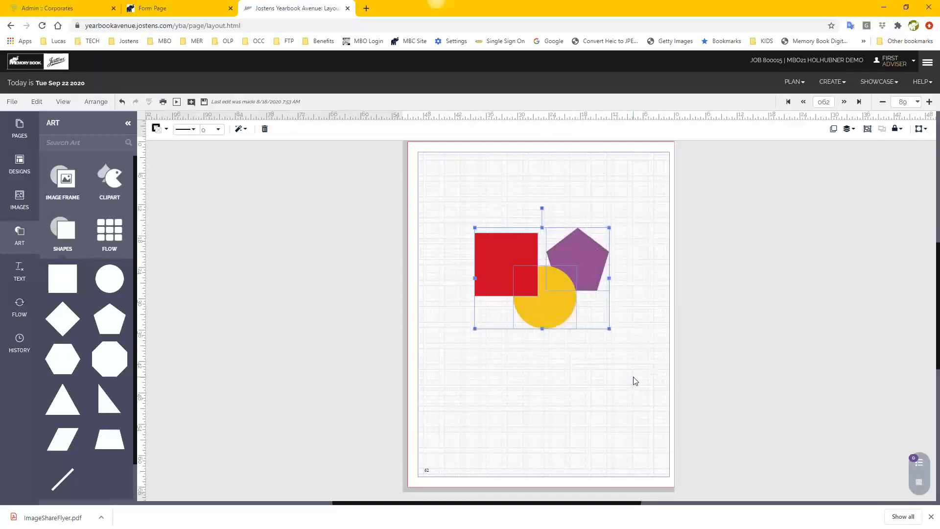
key("Delete")
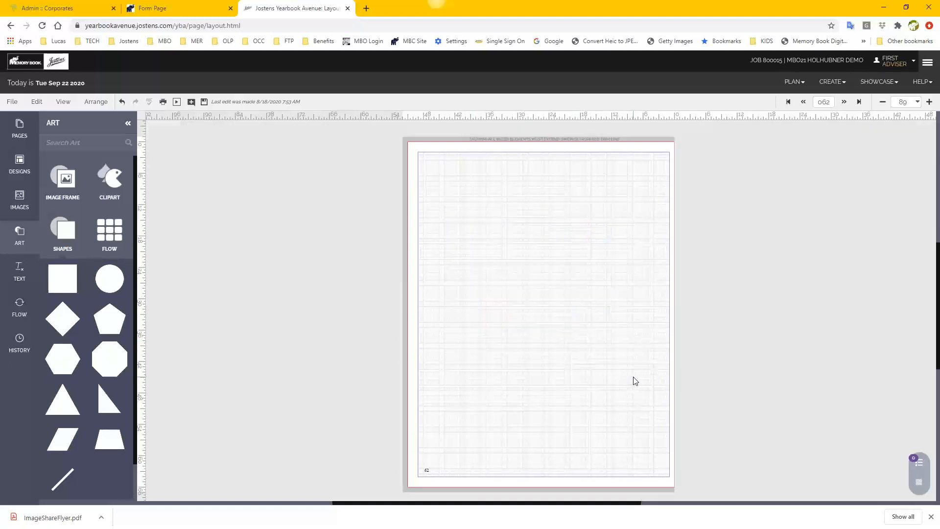
left_click(96, 103)
left_click(403, 106)
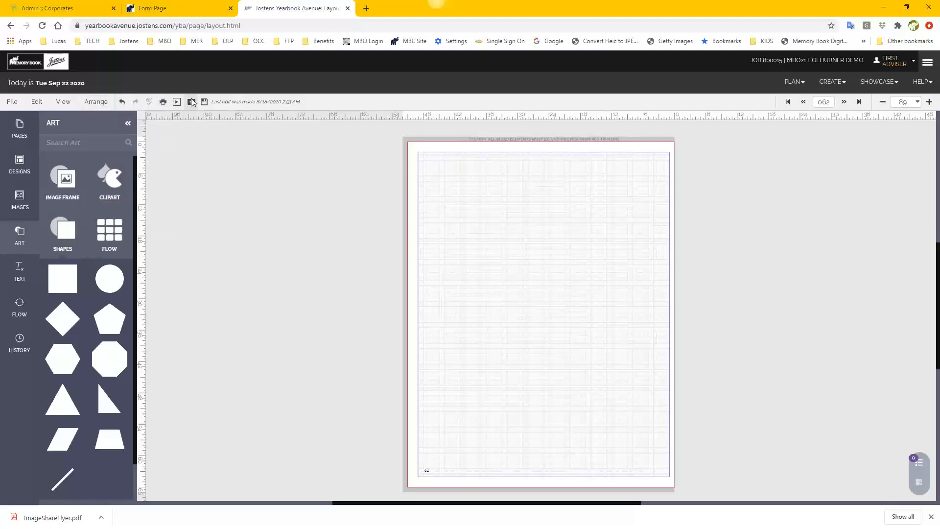
- Add the comment "add background" to page 062, and hide and reshow the page comments
left_click(128, 123)
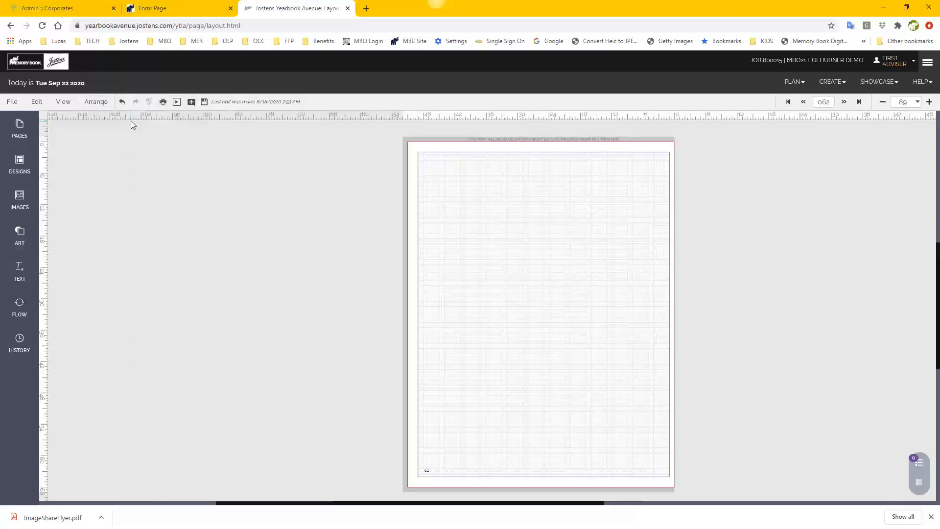
left_click(191, 103)
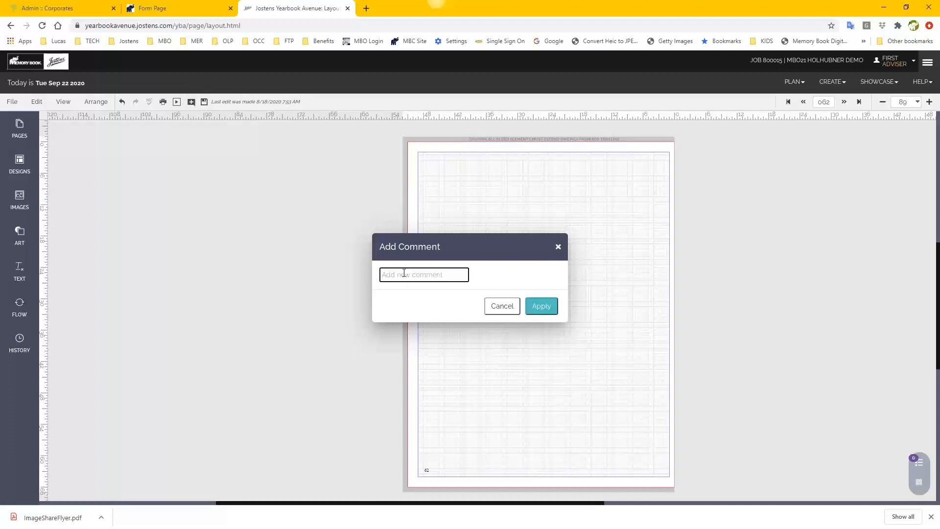
type("add background")
left_click(551, 311)
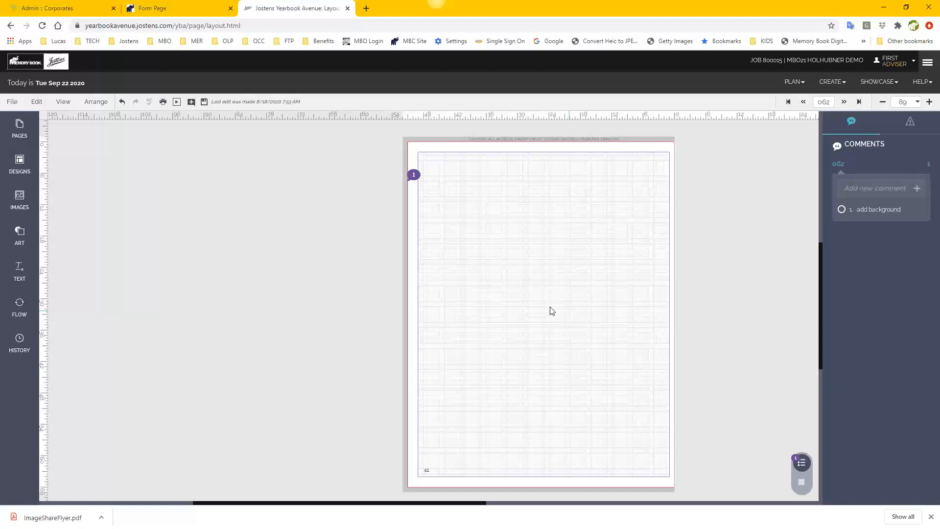
left_click(802, 463)
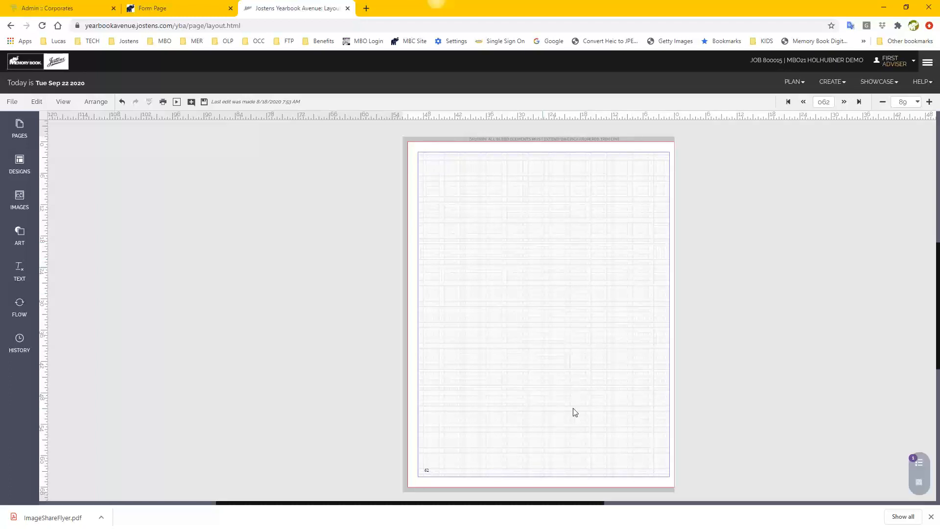
left_click(919, 469)
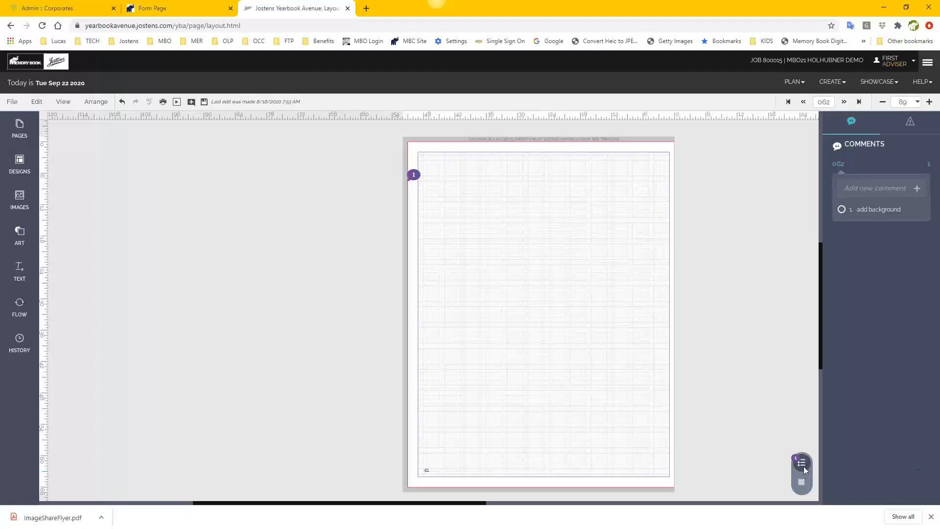
- Move the comment 1 marker inside the upper left area of the page and view its comment details and reply field
mouse_move(414, 175)
left_mouse_down()
mouse_move(636, 198)
mouse_move(477, 181)
mouse_move(419, 162)
mouse_move(459, 198)
left_mouse_up()
left_click(456, 203)
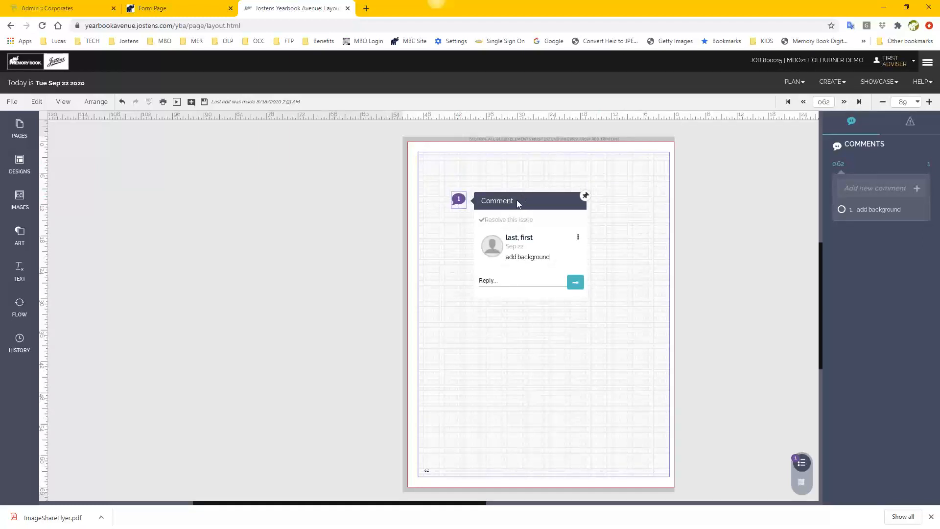
left_click(492, 282)
left_click(542, 205)
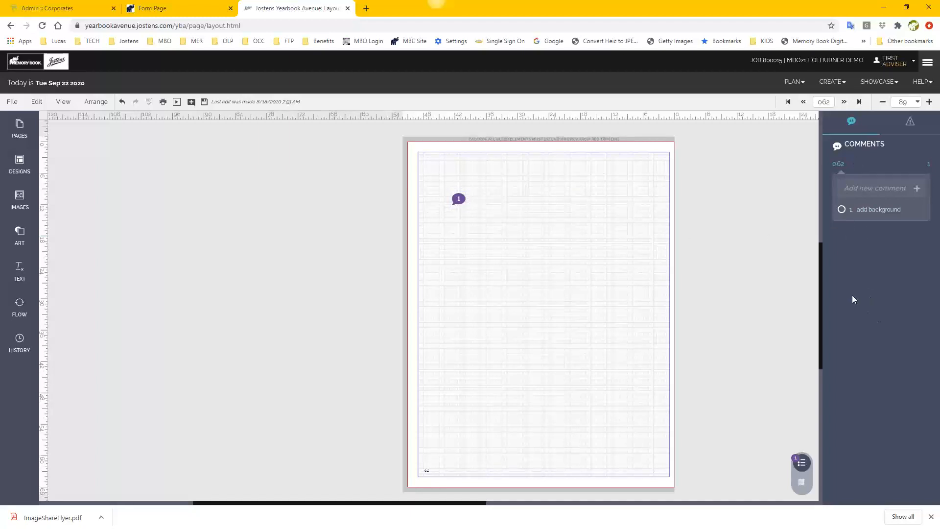
- Add a second comment "got it done!" to page 062 and close the comments
left_click(857, 189)
type("got")
type("it done!")
left_click(917, 188)
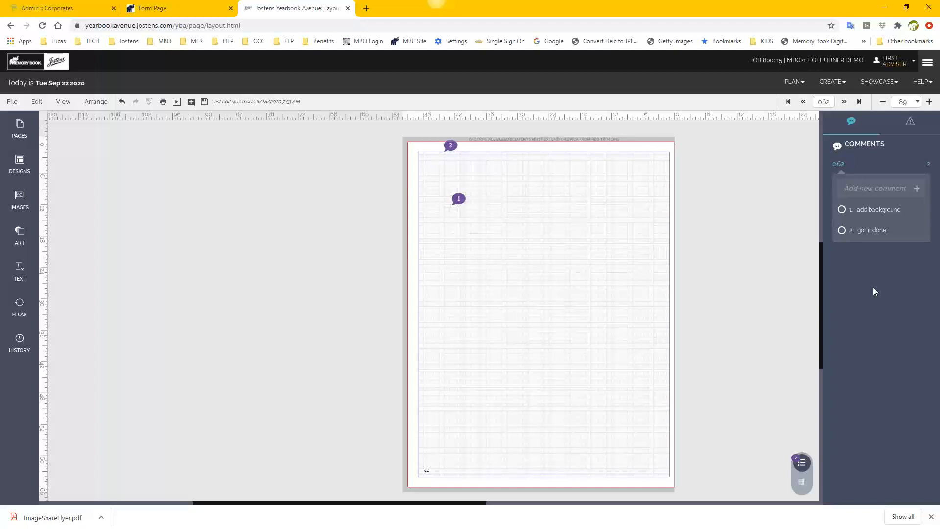
left_click(804, 464)
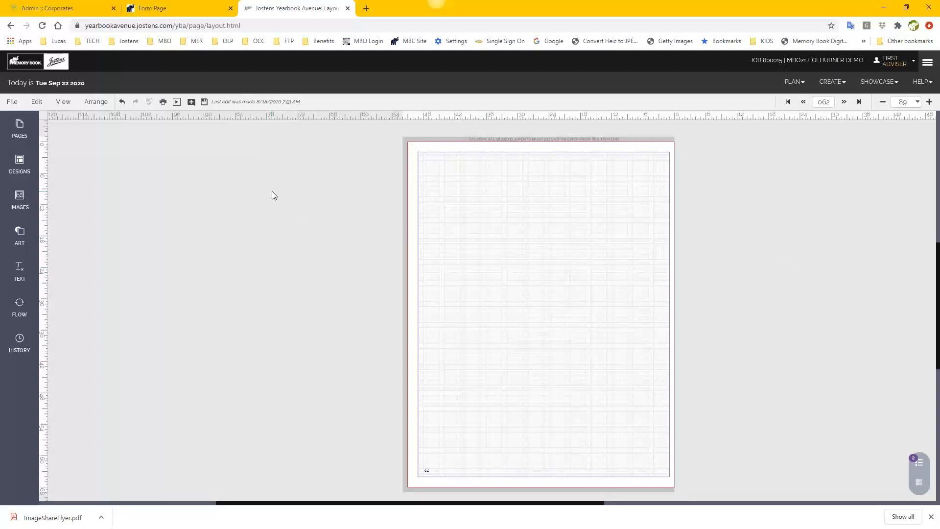
- Reopen page 062 from the Yearbook page thumbnails without saving its changes and switch it to facing-pages view
left_click(16, 130)
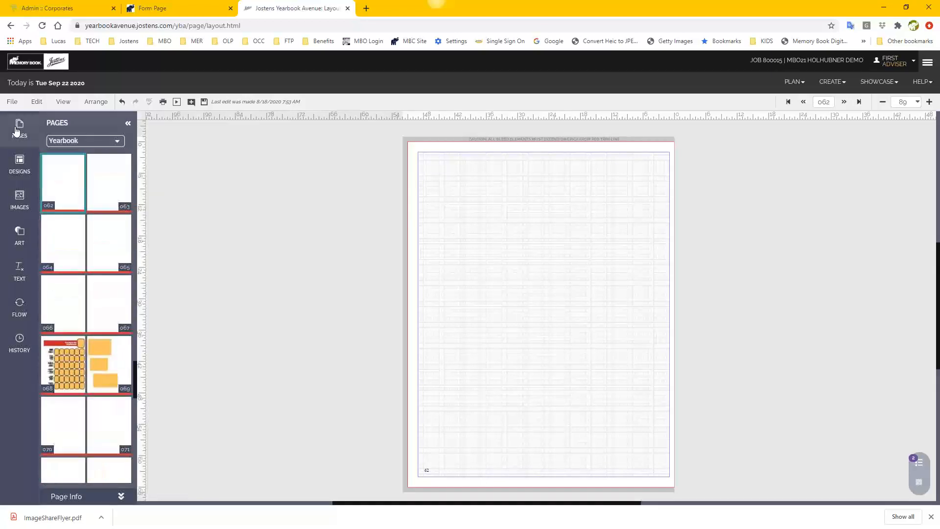
left_click_drag(136, 382, 142, 169)
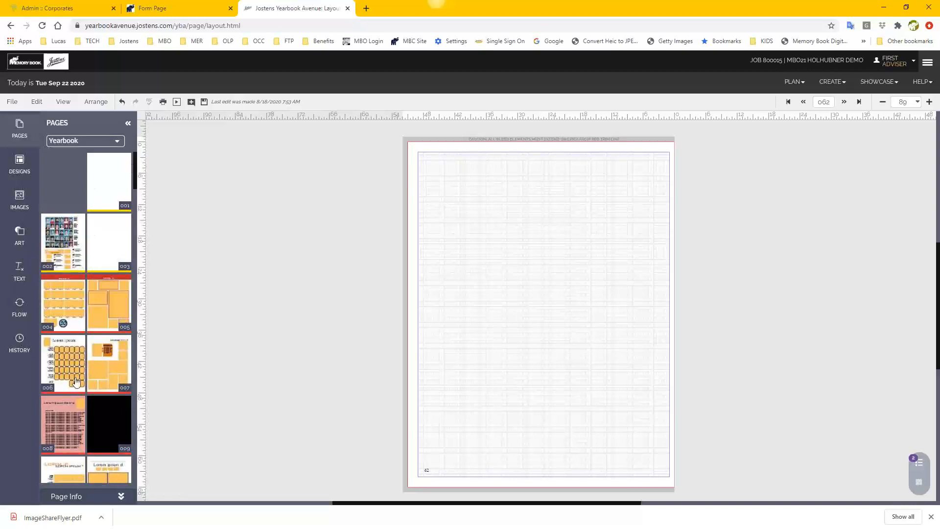
scroll(75, 253, "down", 3)
scroll(76, 253, "down", 10)
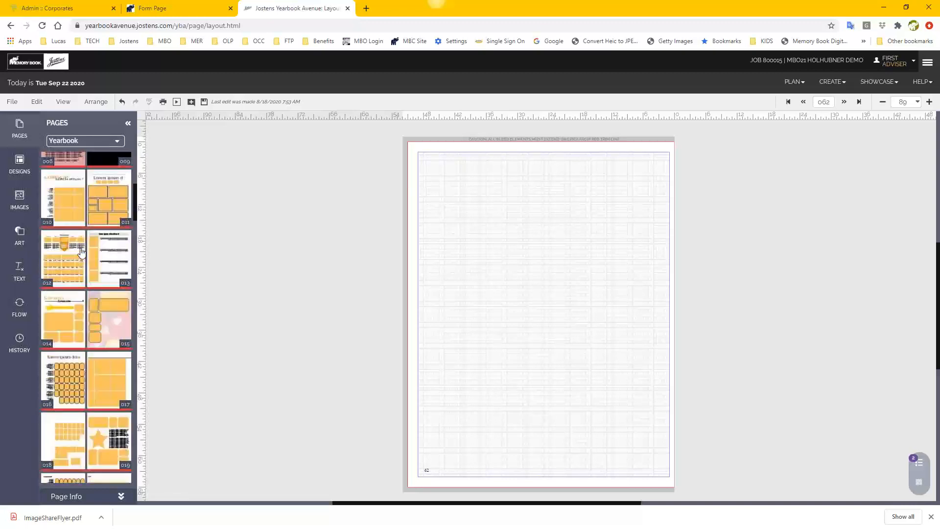
scroll(81, 253, "down", 15)
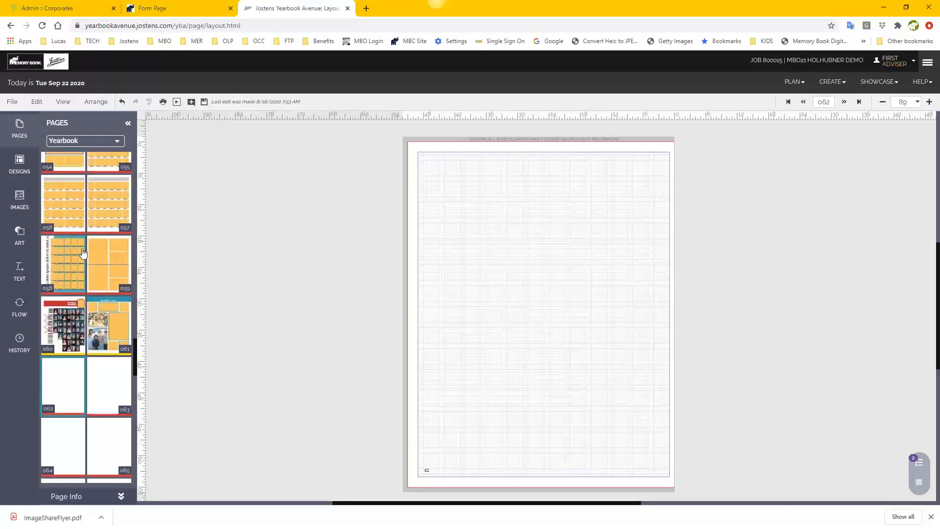
left_click(67, 389)
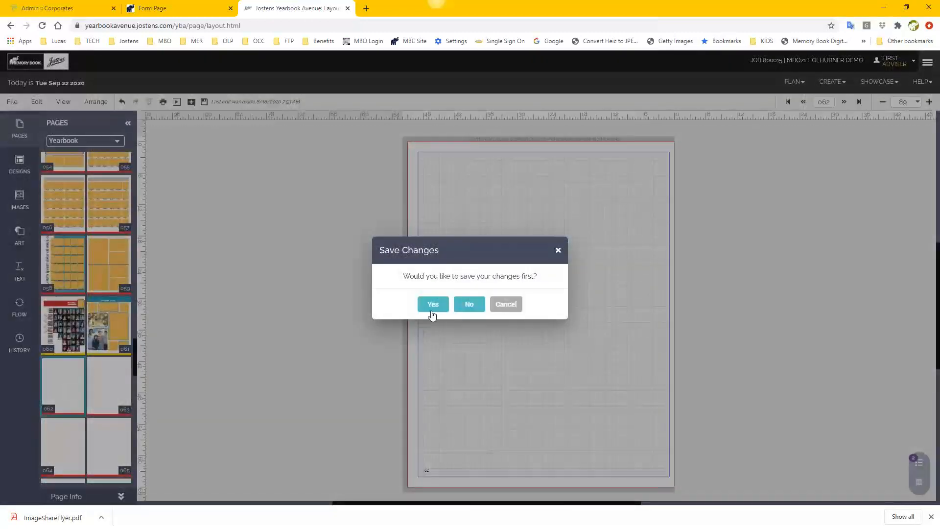
left_click(464, 306)
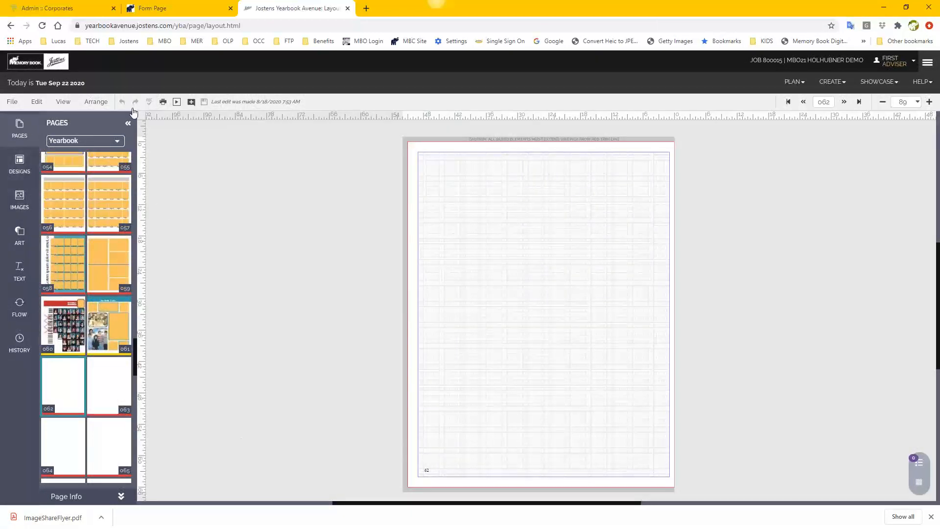
left_click(63, 101)
left_click(92, 295)
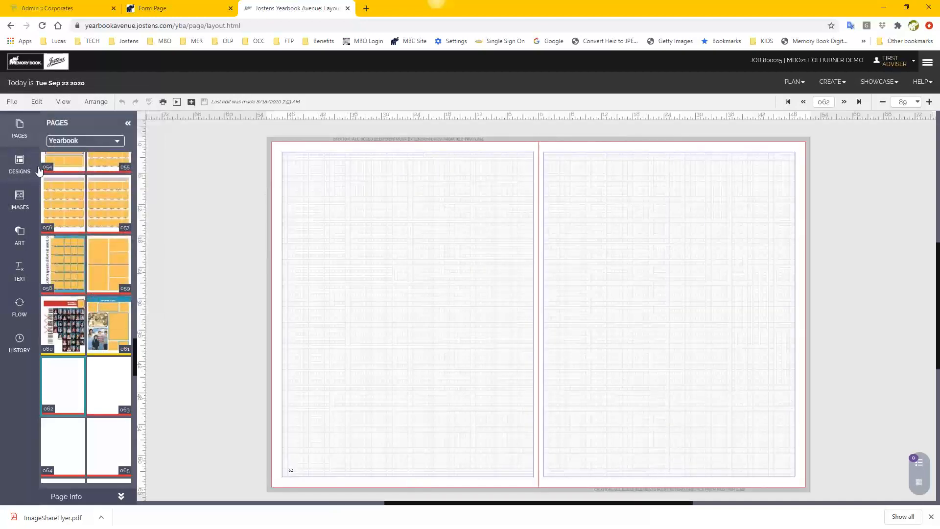
- Display the My 2020 Templates category of the custom page designs
left_click(19, 174)
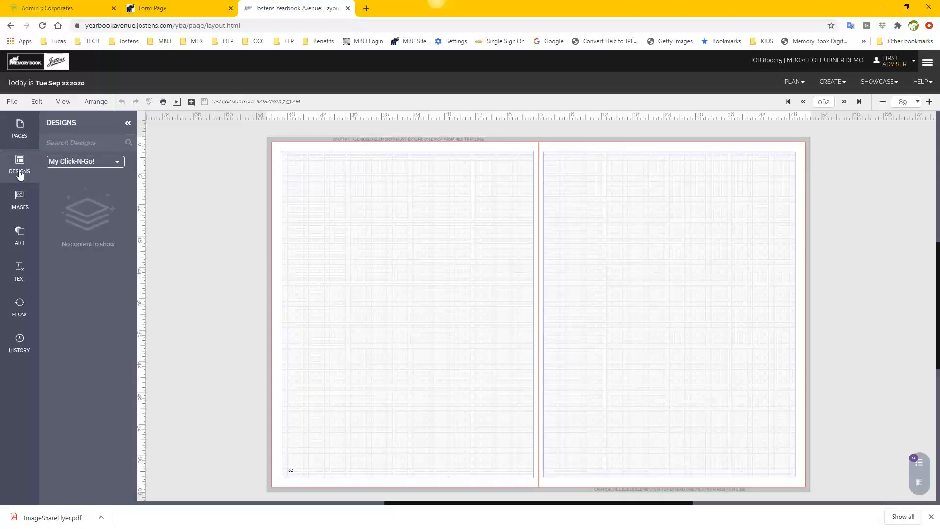
left_click(61, 163)
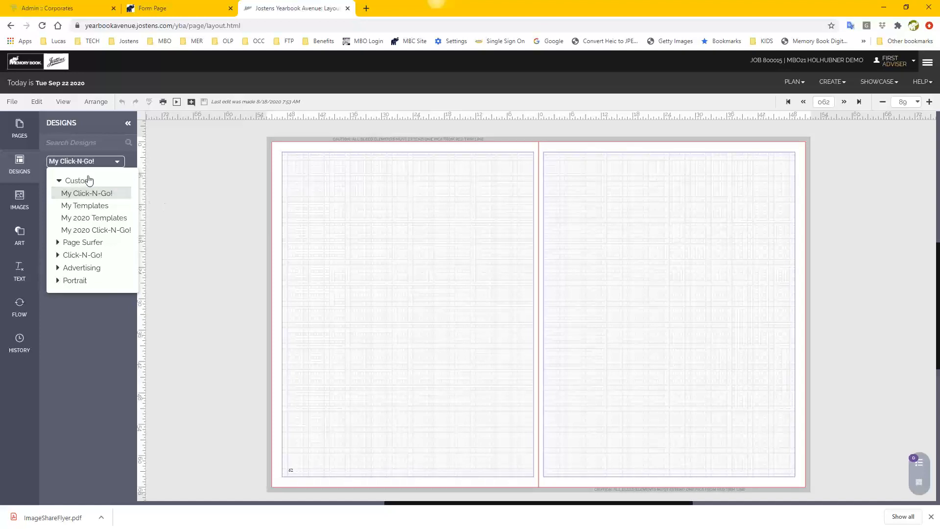
left_click(86, 220)
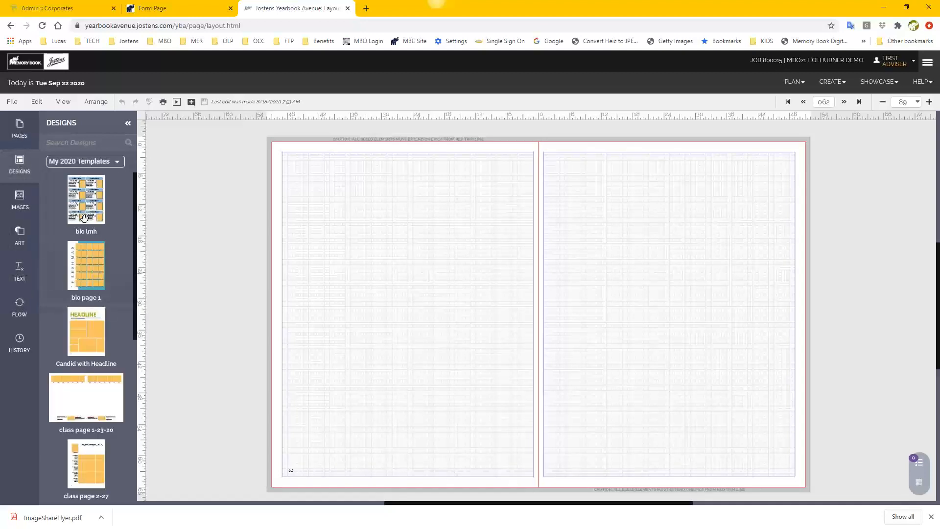
- Browse the Page Surfer designs in the Candids category
left_click(77, 163)
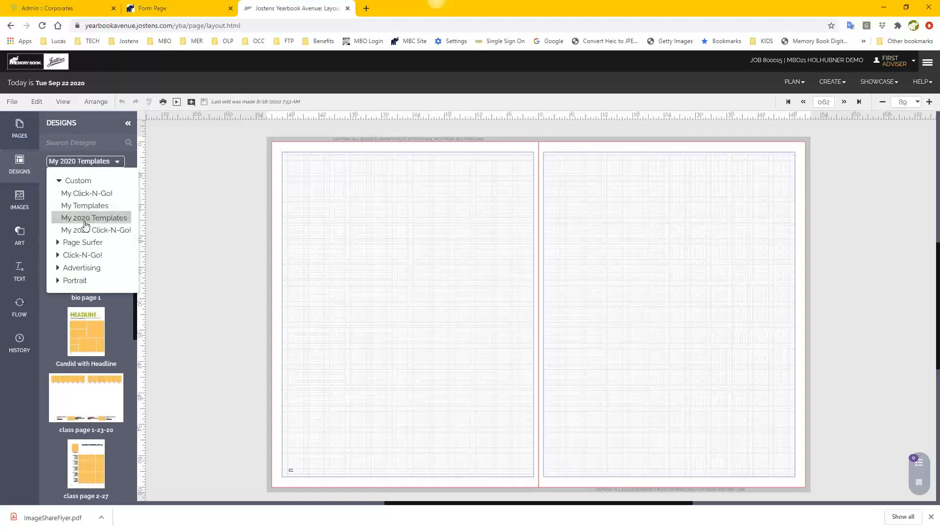
left_click(61, 180)
left_click(60, 195)
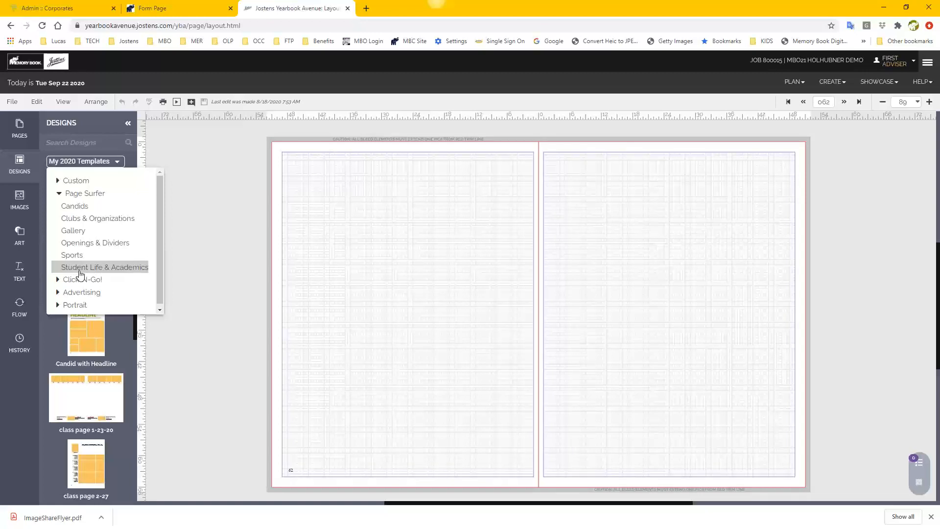
left_click(75, 205)
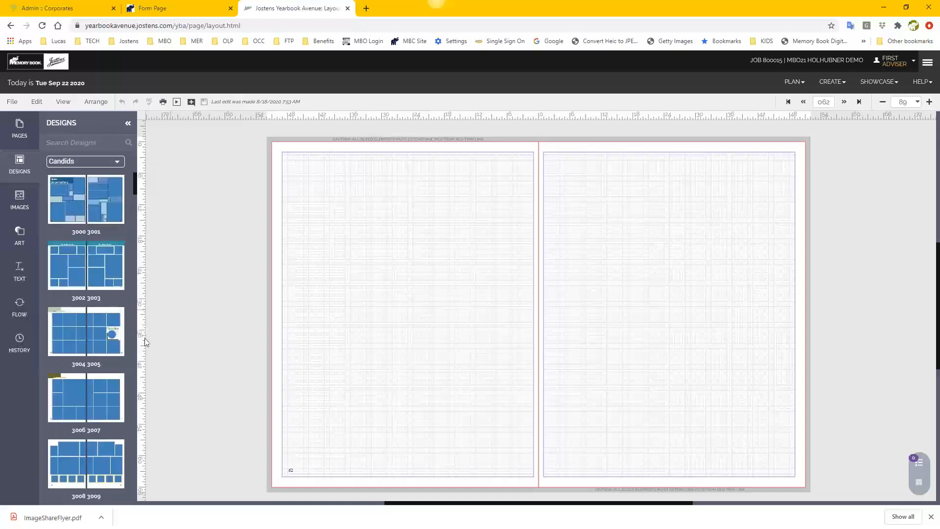
scroll(51, 466, "down", 5)
scroll(142, 470, "down", 3)
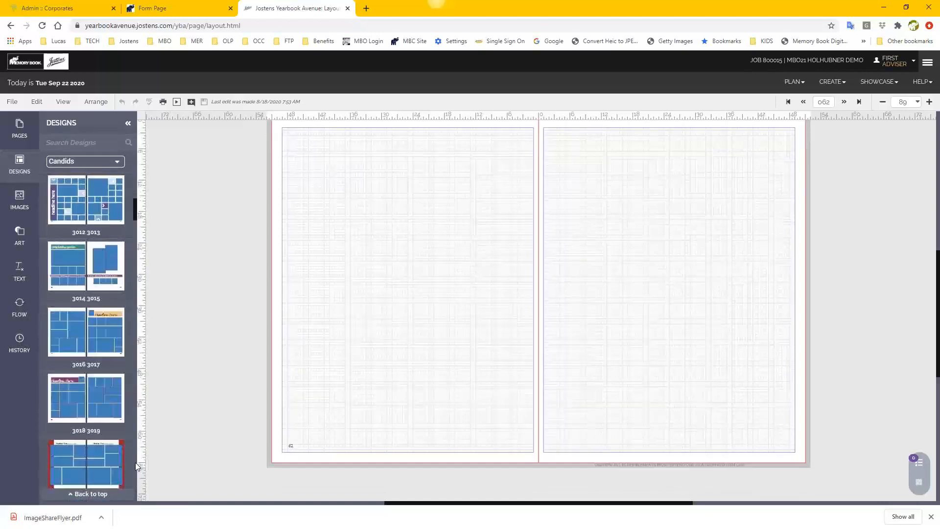
scroll(134, 462, "down", 2)
scroll(91, 416, "down", 2)
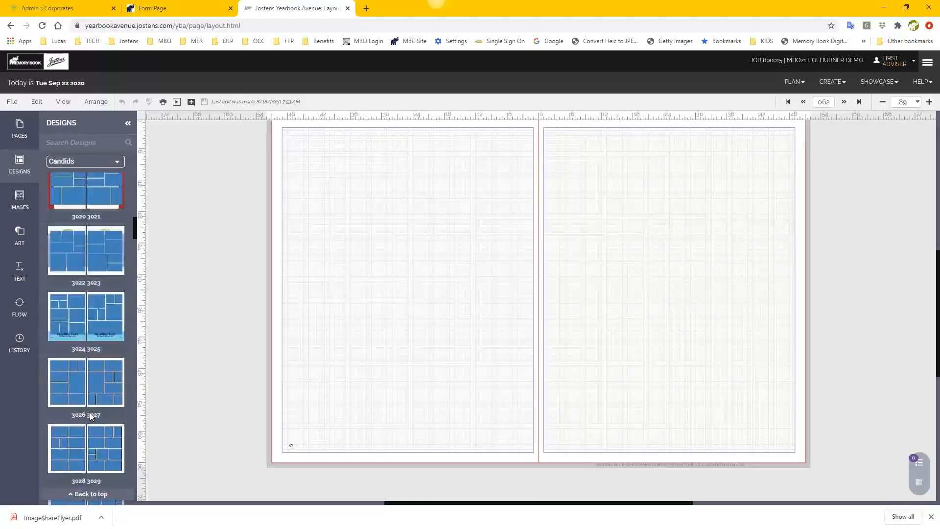
scroll(90, 416, "down", 2)
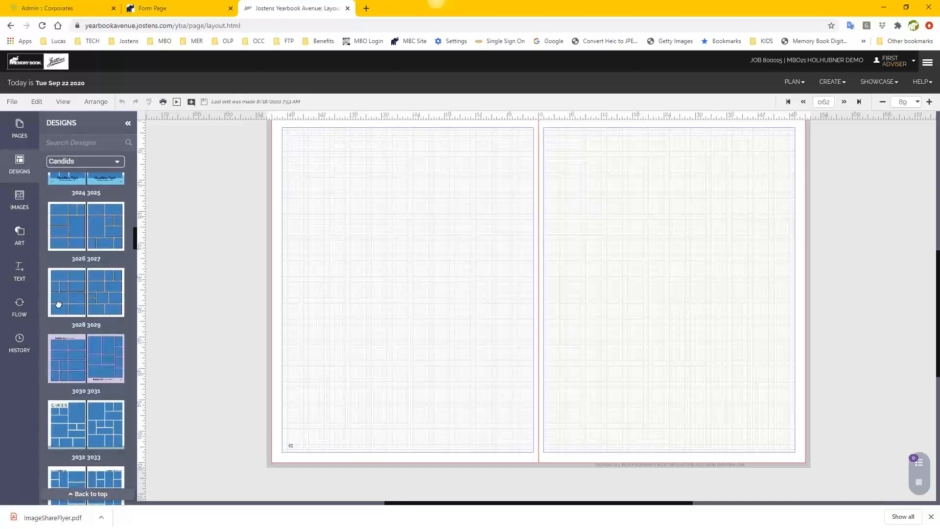
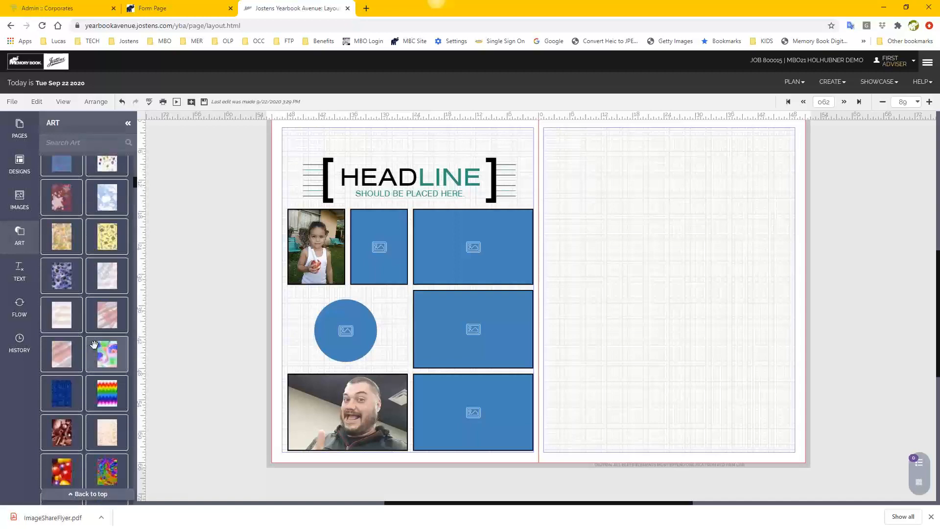
- Apply the orange and tan diagonal-striped background art to the left page of the spread
scroll(95, 345, "down", 10)
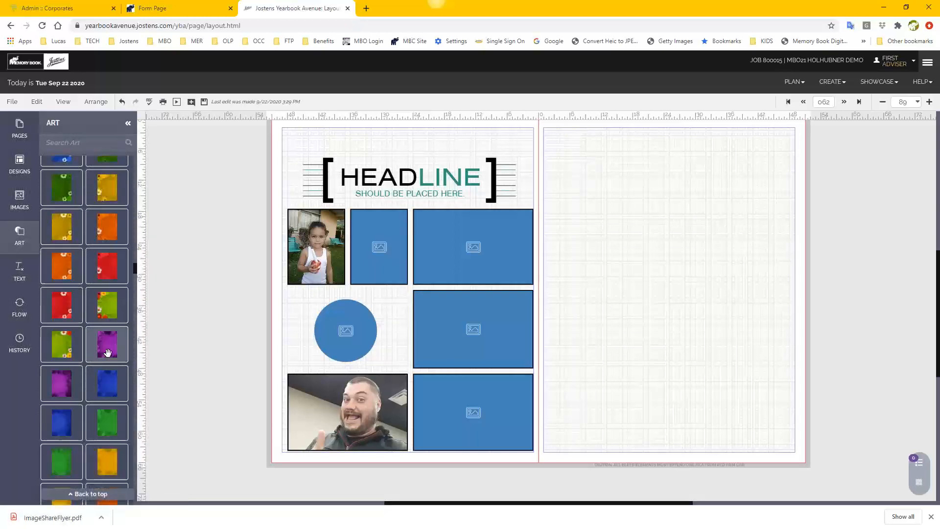
scroll(100, 348, "down", 5)
scroll(107, 355, "down", 10)
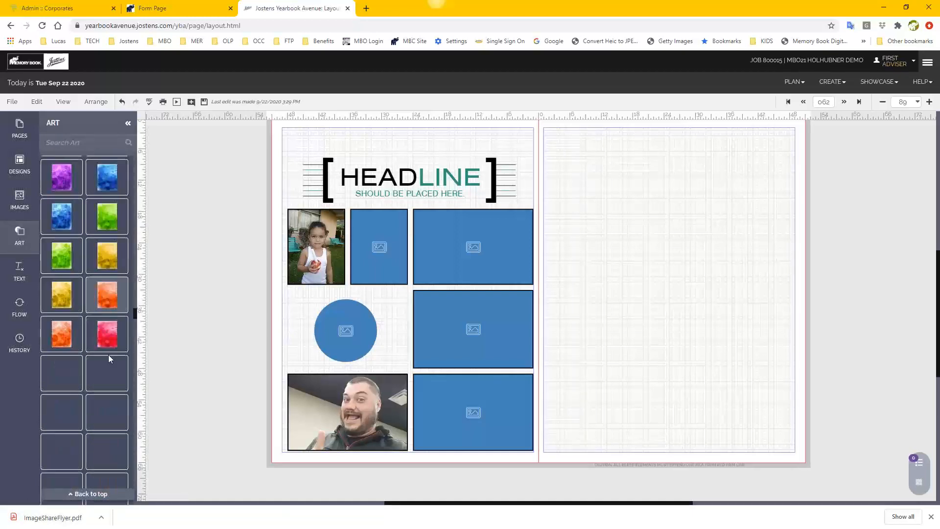
scroll(101, 352, "down", 10)
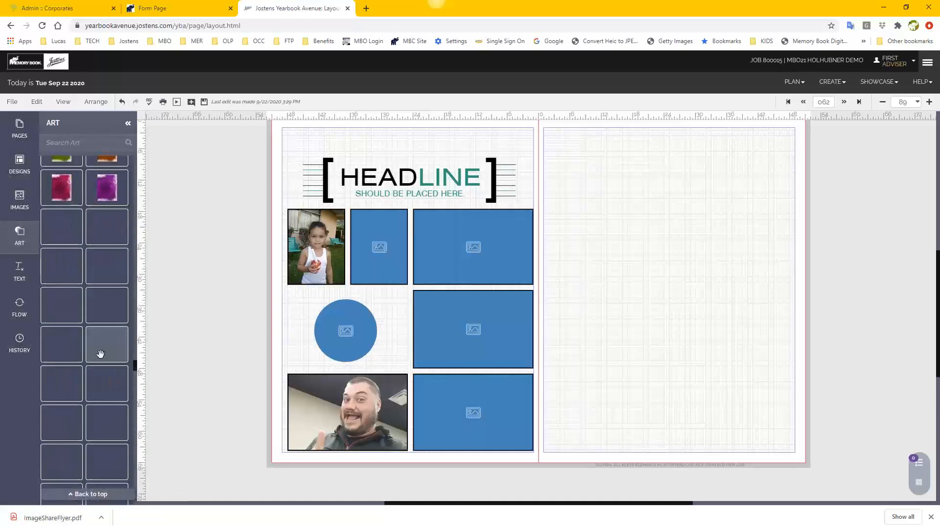
left_click_drag(106, 383, 318, 143)
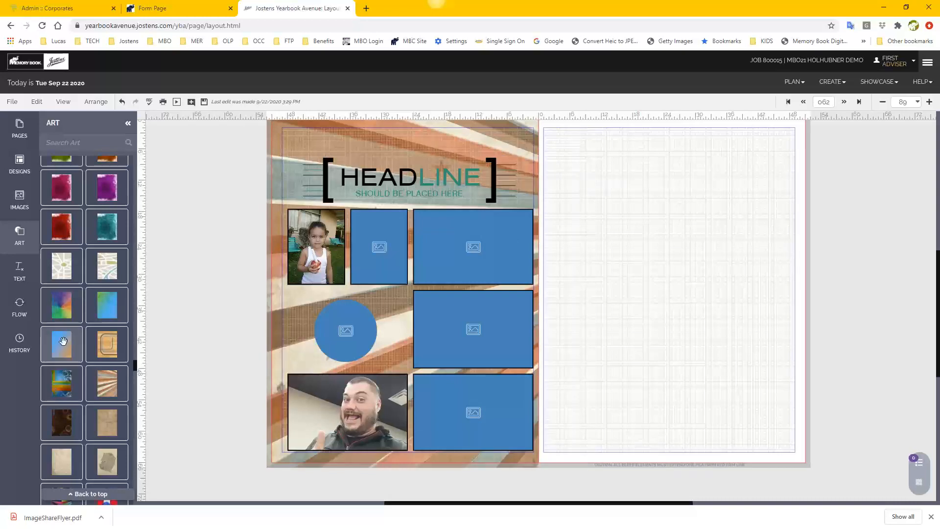
- Replace the left page's background with the green-blue gradient art, followed by the red, white and blue star art
left_click_drag(106, 305, 325, 141)
scroll(93, 443, "down", 1)
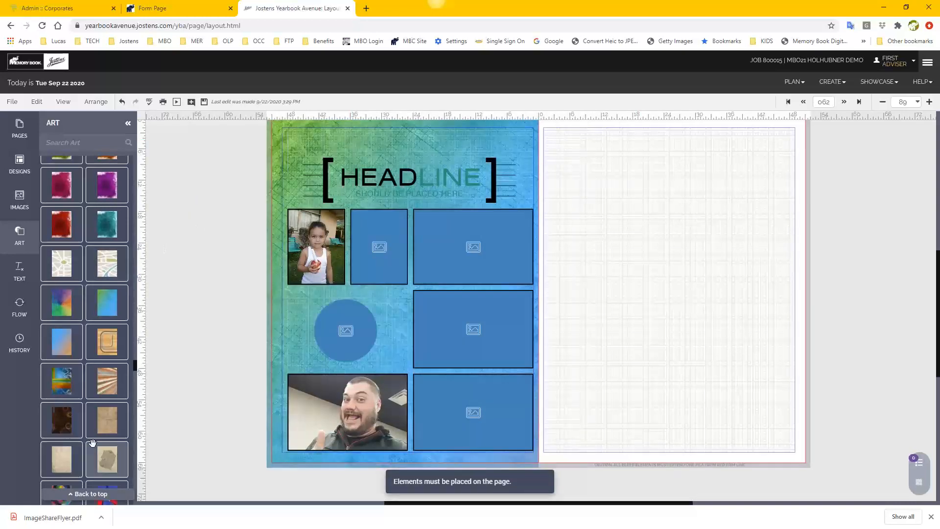
scroll(93, 443, "down", 3)
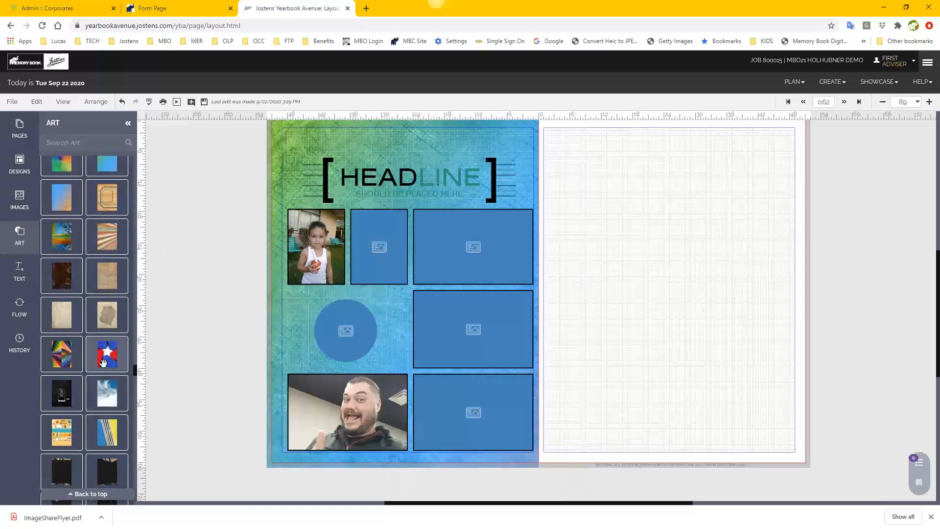
left_click_drag(103, 363, 331, 144)
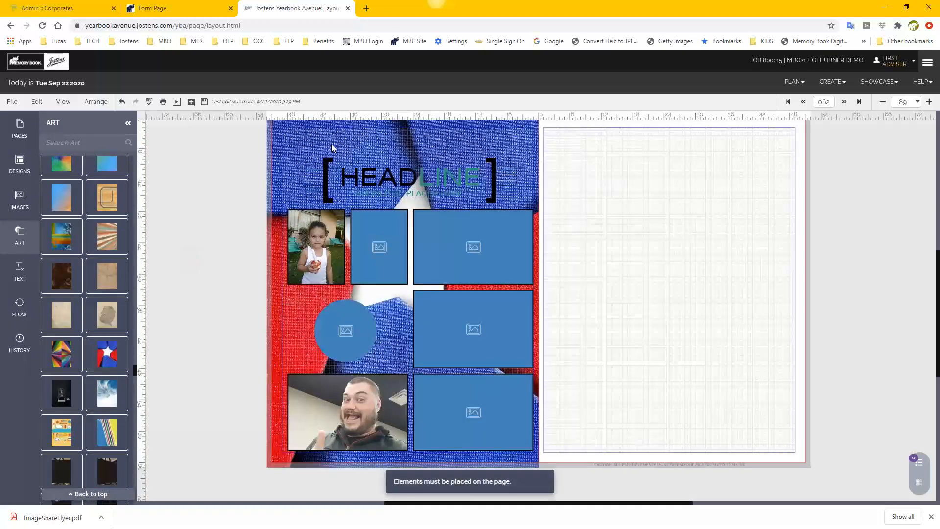
- Try to select the star background directly on the left page
scroll(649, 323, "up", 2)
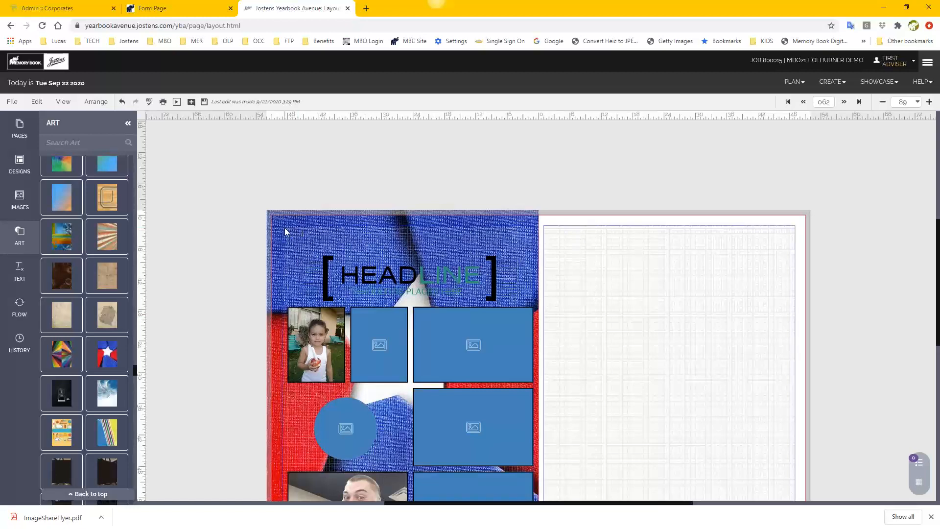
left_click(443, 218)
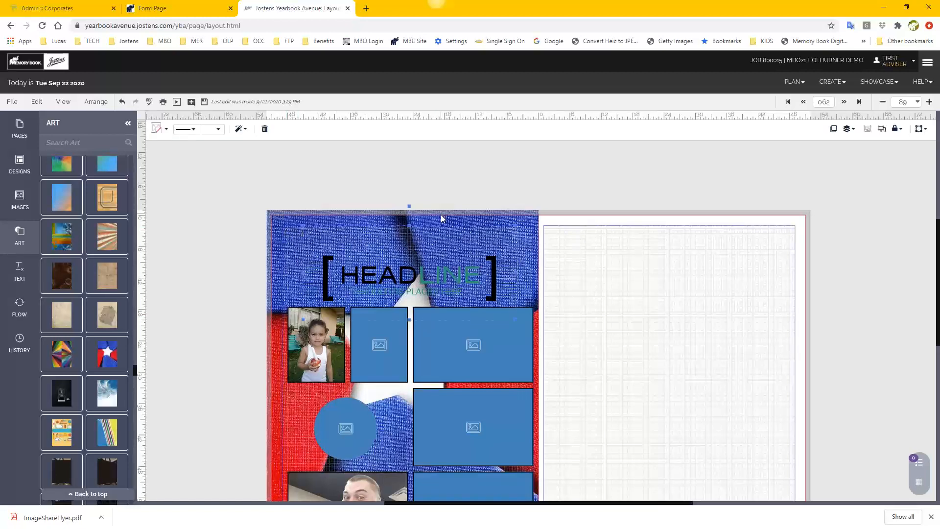
left_click(460, 241)
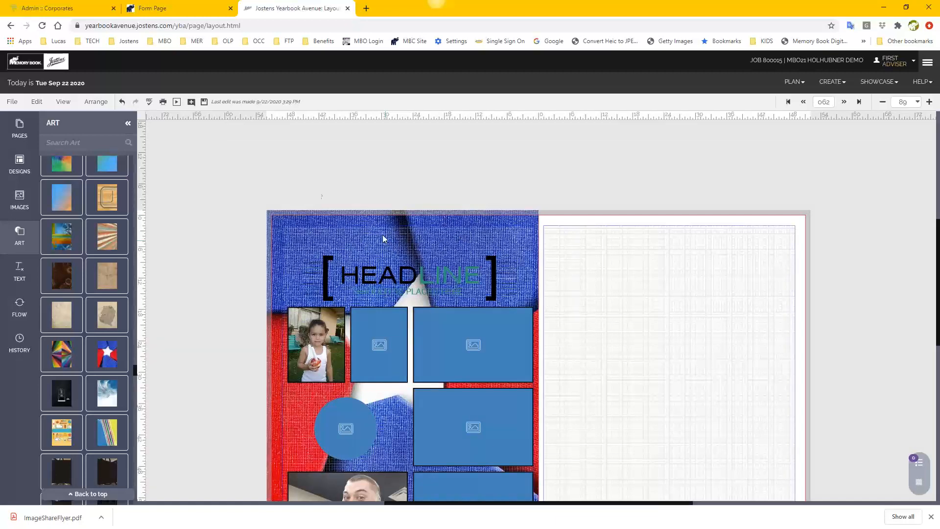
scroll(255, 223, "down", 1)
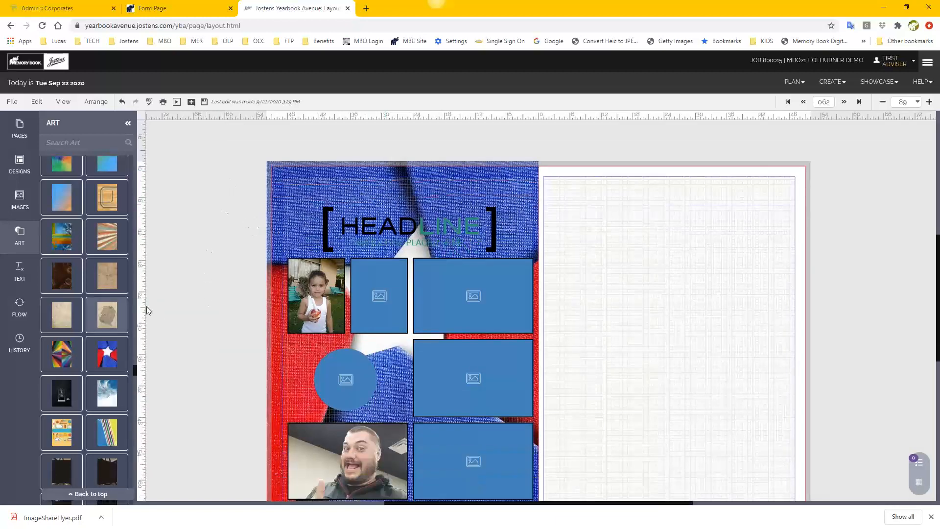
left_click(328, 218)
left_click(341, 162)
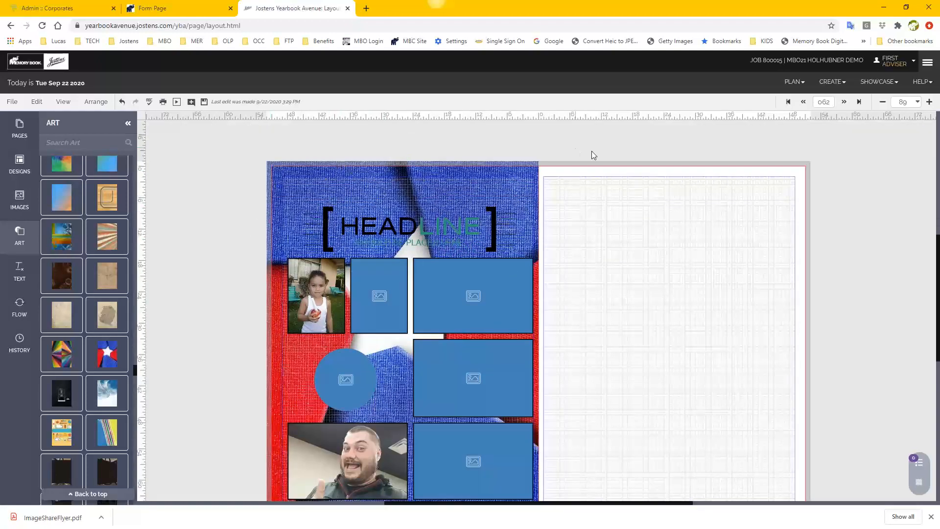
scroll(656, 276, "down", 2)
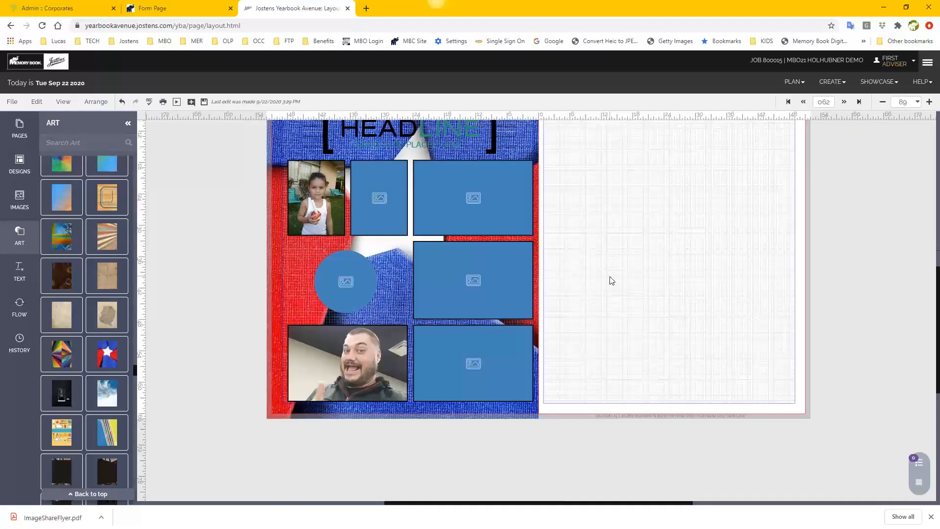
scroll(610, 279, "up", 2)
left_click(331, 328)
- Select the headline and upper photo elements with a selection box across the left page, and clear the selection
left_click_drag(243, 175, 580, 367)
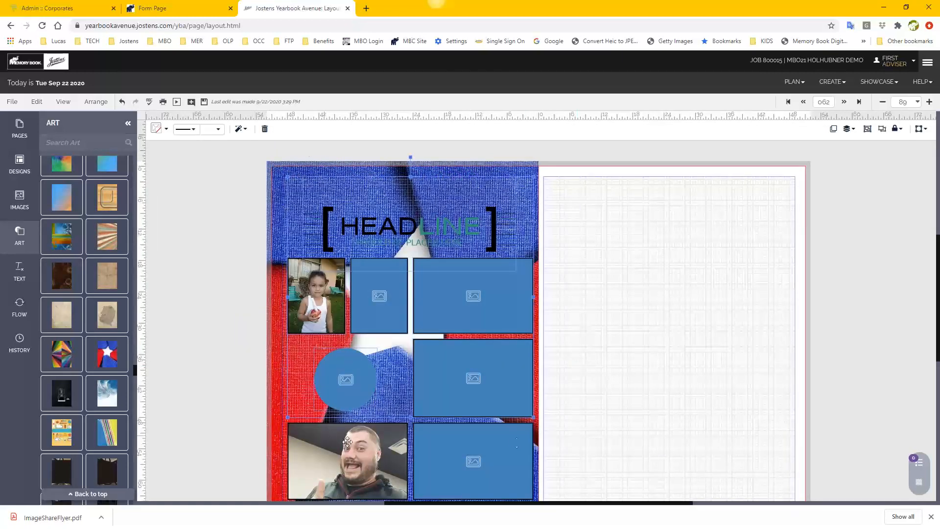
scroll(602, 405, "down", 1)
scroll(607, 400, "up", 1)
left_click(569, 386)
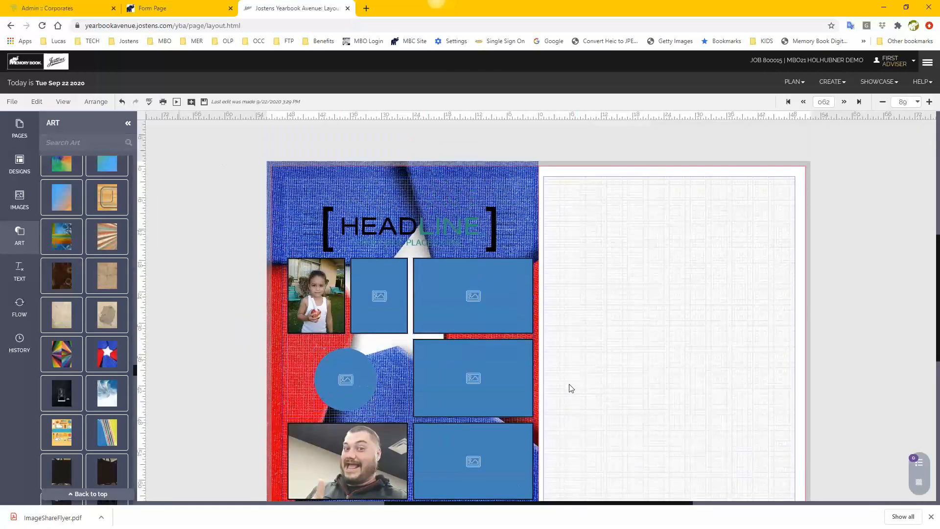
left_click_drag(382, 321, 620, 368)
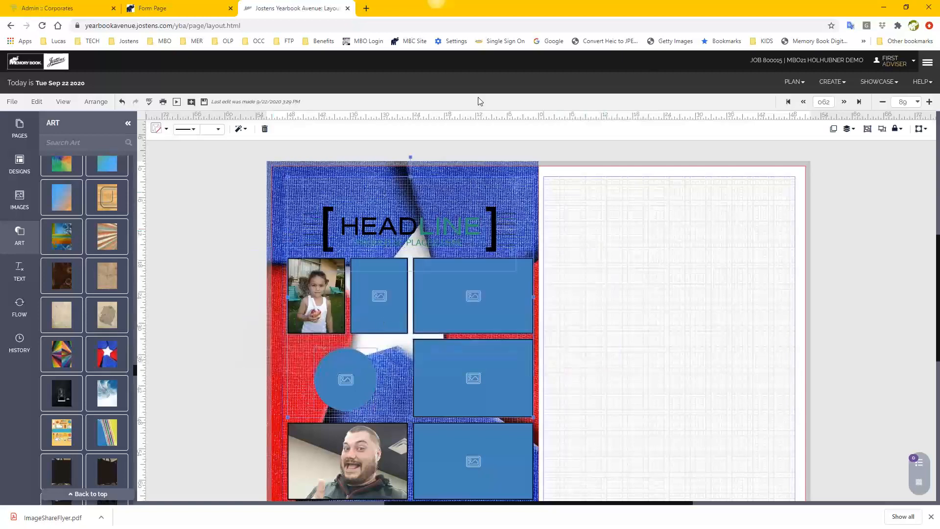
left_click(459, 169)
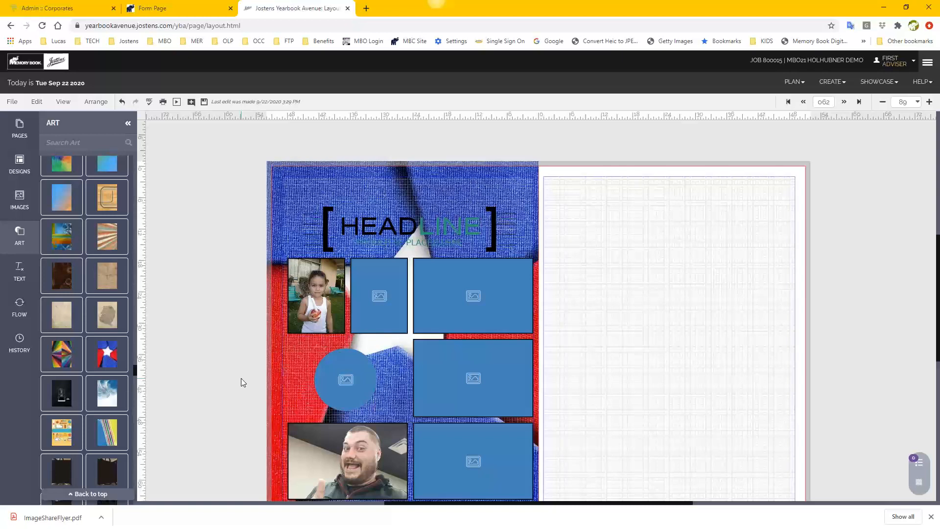
- Remove the star background from the left page using Change Background
left_click(38, 104)
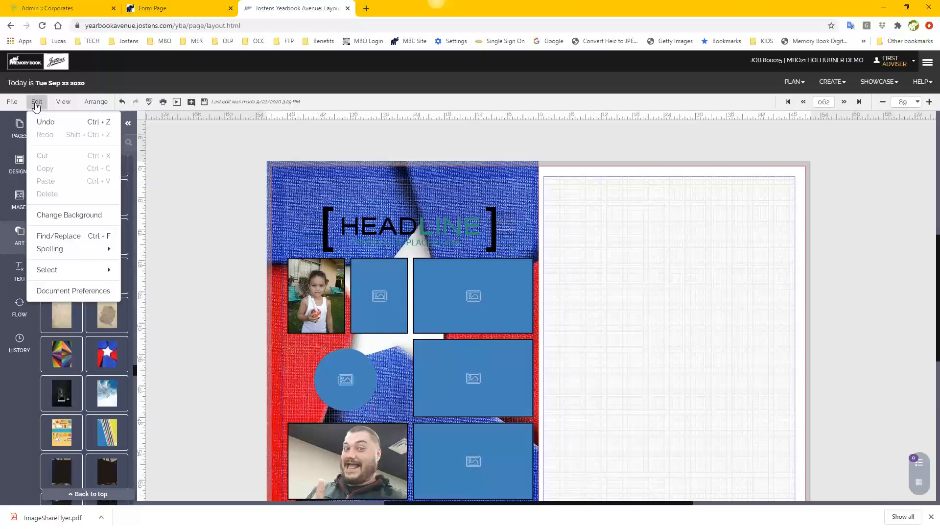
left_click(74, 216)
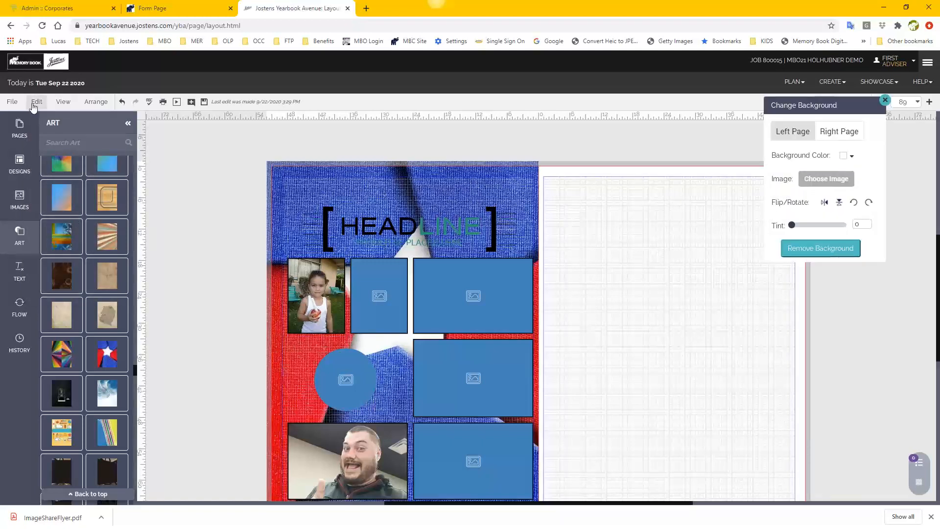
left_click_drag(818, 113, 779, 139)
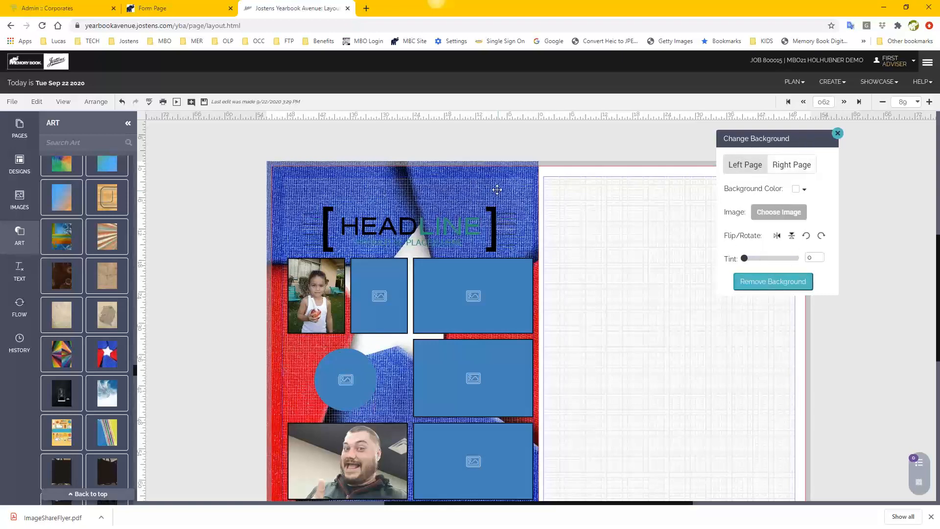
left_click(762, 282)
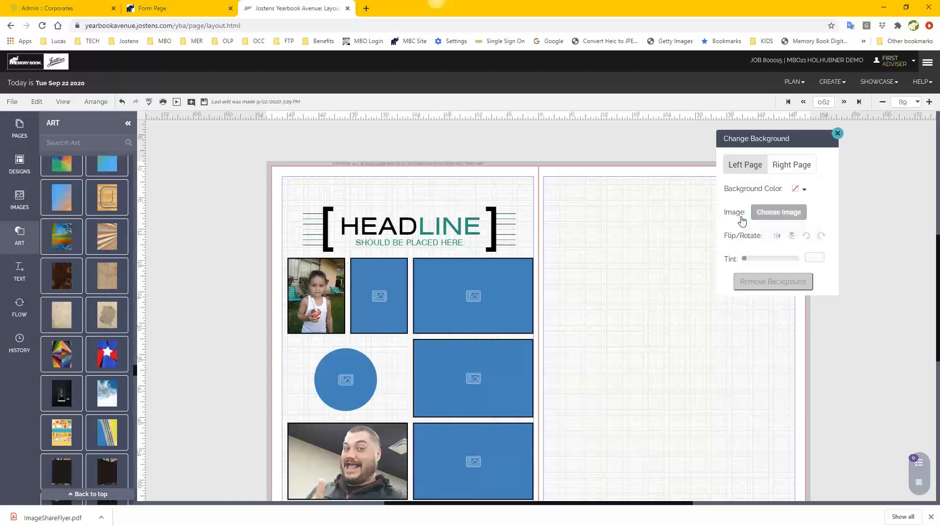
- Set the left page's background image to MBC-CVR2903.jpg from the Argon theme package in Clipart
left_click(774, 216)
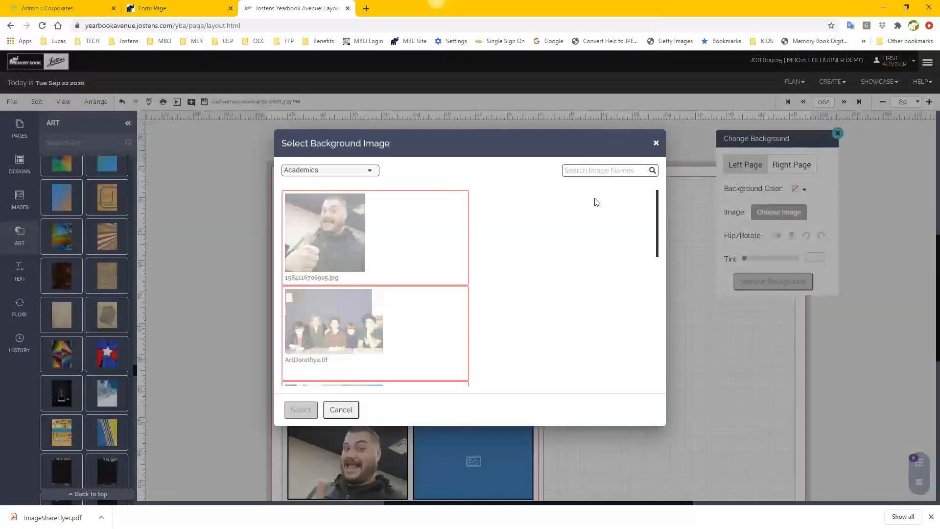
left_click(355, 171)
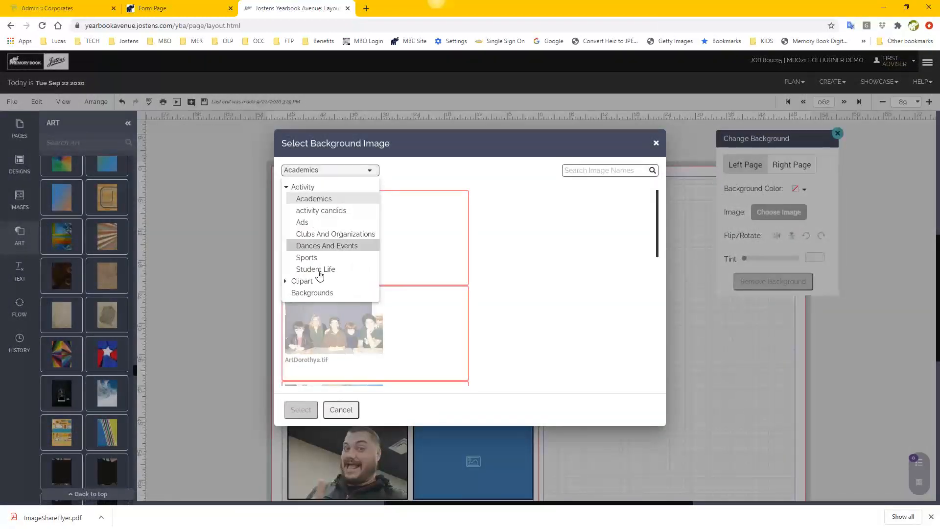
left_click(286, 283)
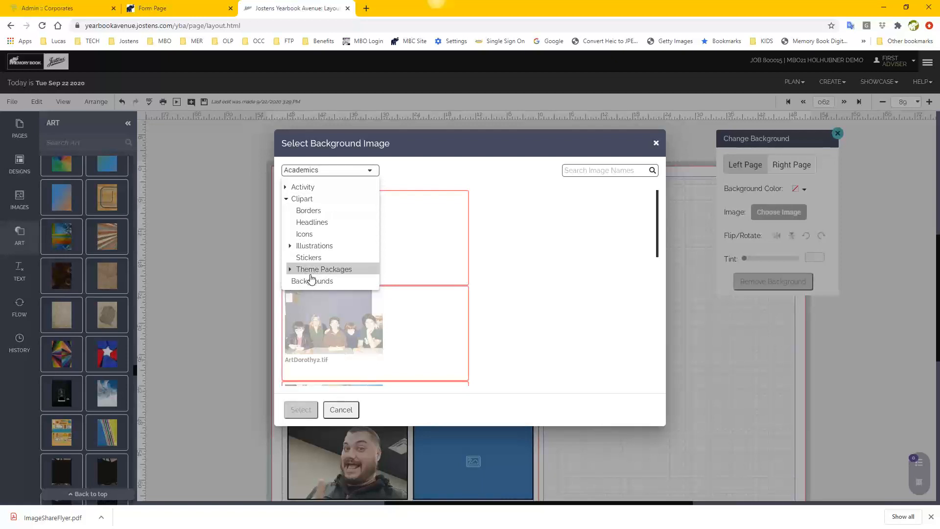
left_click(291, 270)
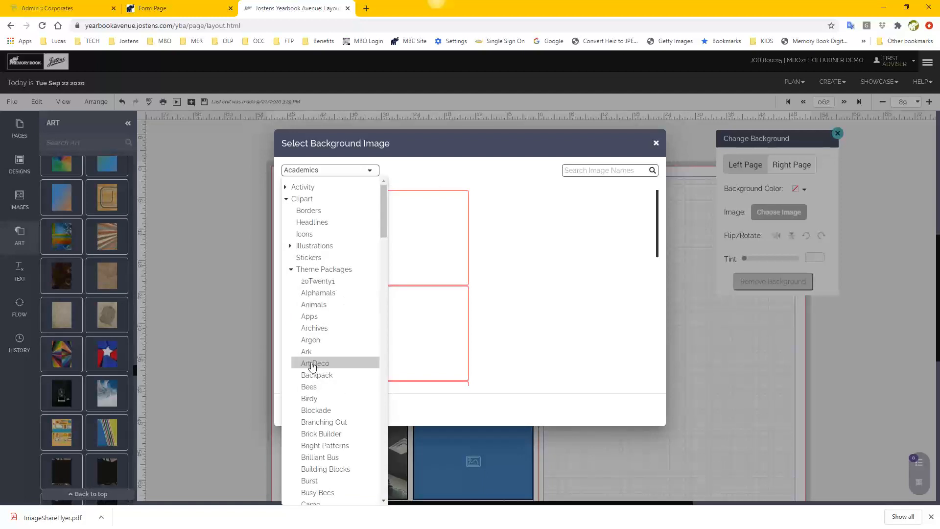
left_click(314, 340)
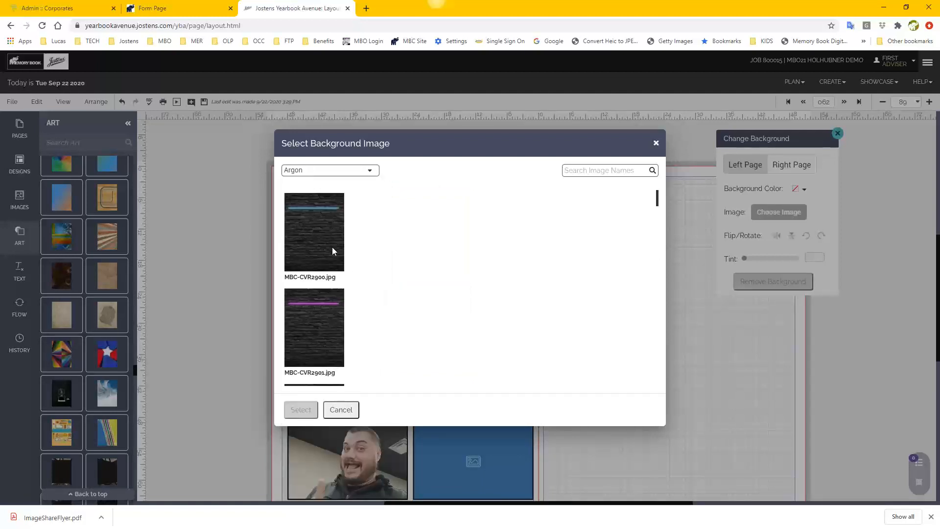
scroll(332, 248, "down", 4)
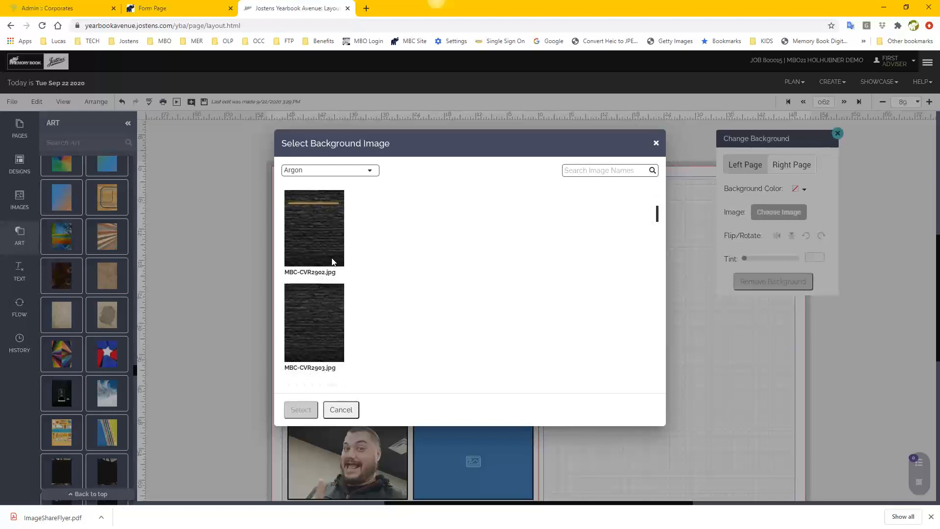
left_click(325, 324)
left_click(301, 410)
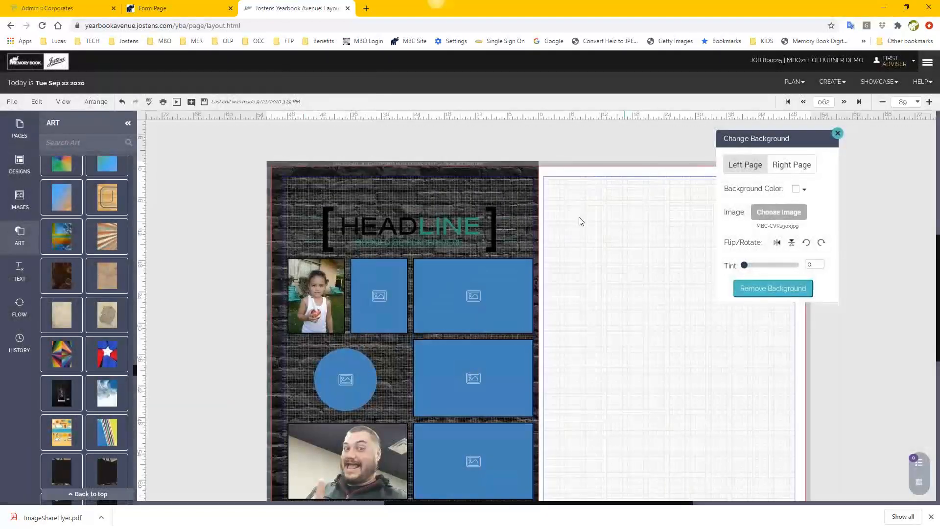
- Replace the left page's background image with MBC-CVR2930.jpg from the Cheery Crayons theme
scroll(282, 338, "down", 1)
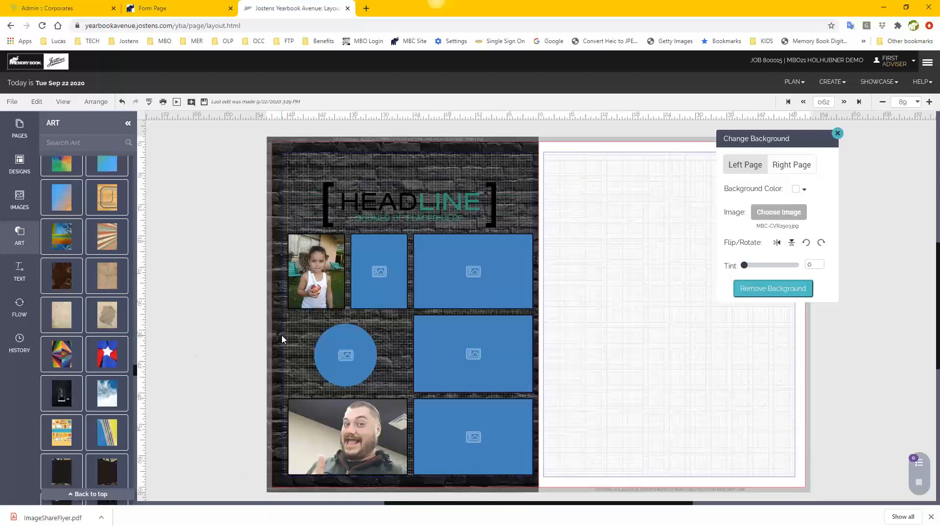
scroll(281, 338, "down", 2)
scroll(279, 343, "up", 1)
scroll(638, 292, "up", 2)
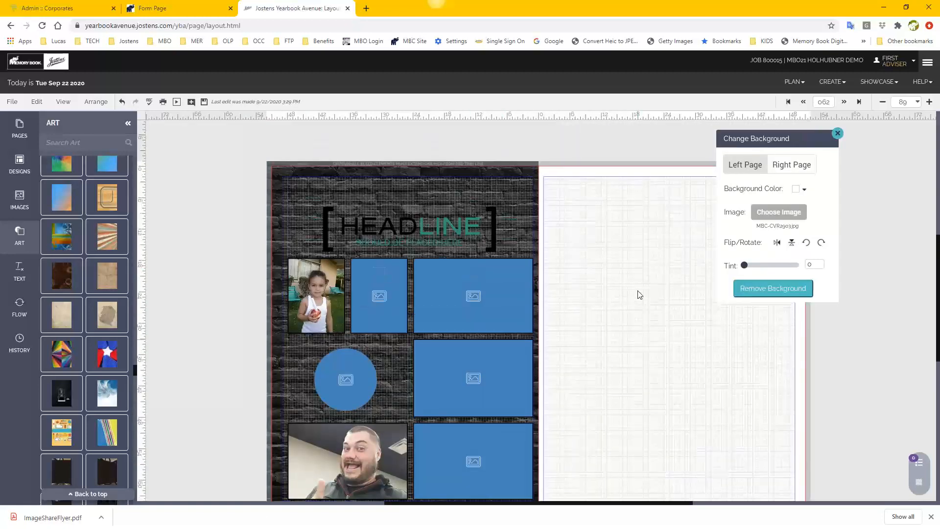
scroll(639, 294, "down", 1)
left_click(783, 216)
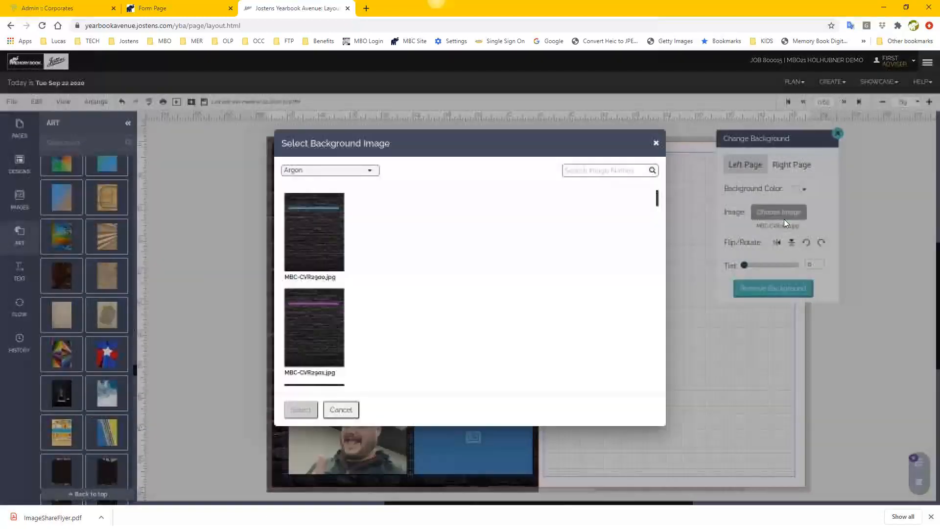
left_click(354, 172)
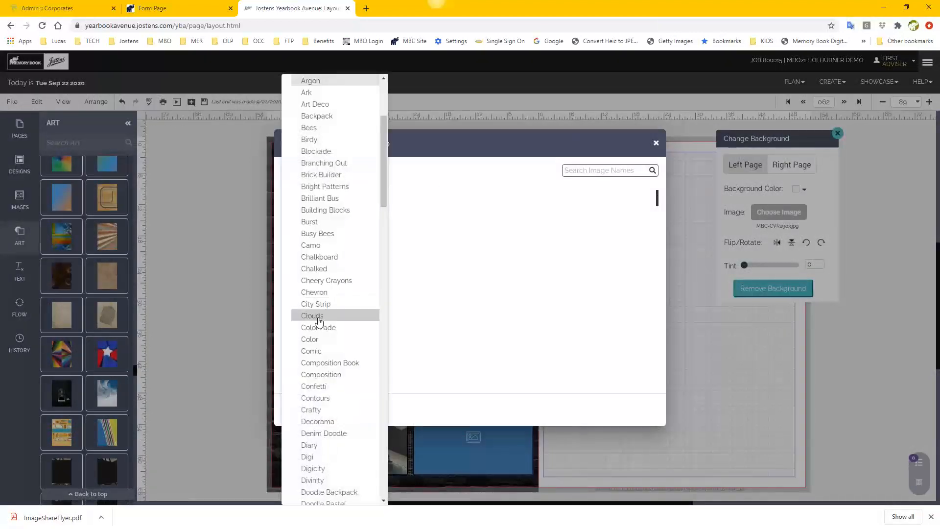
left_click(318, 281)
left_click(309, 240)
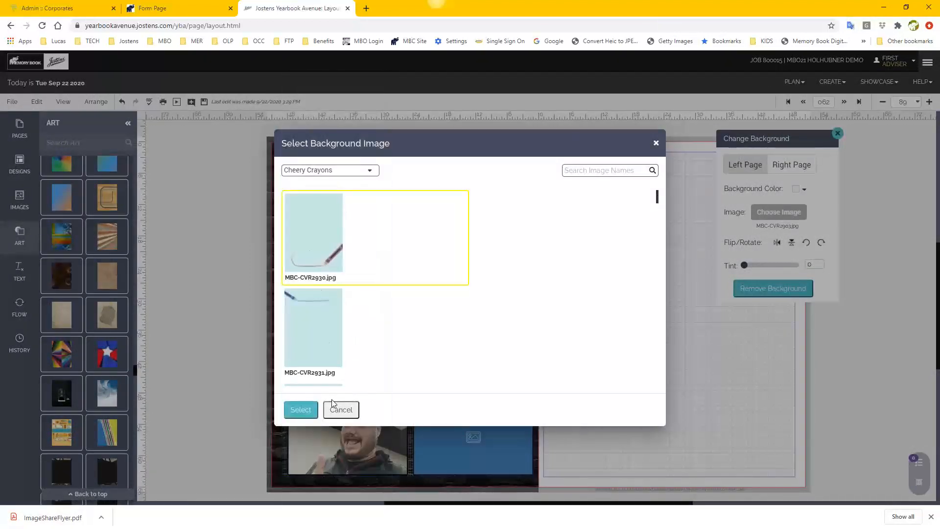
left_click(297, 410)
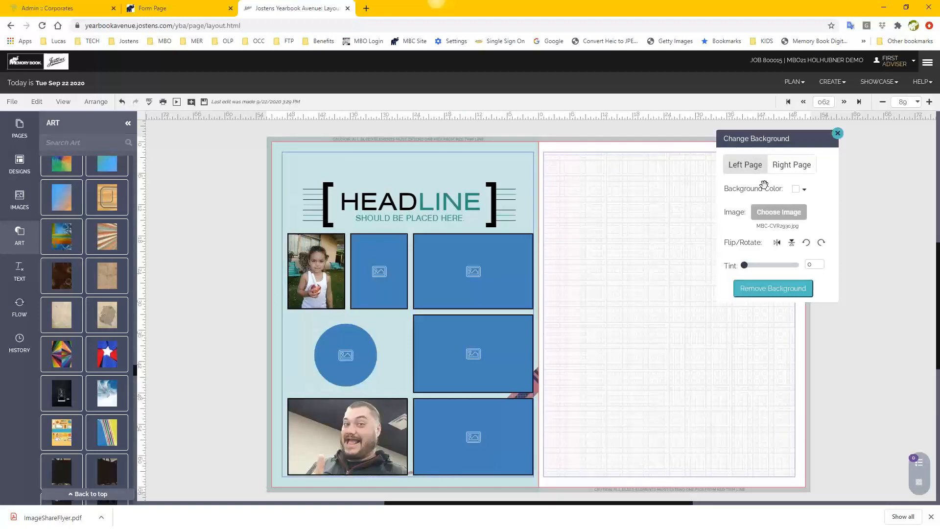
- Remove the left page's background image and fill the page with the red Freestyle color
left_click(780, 287)
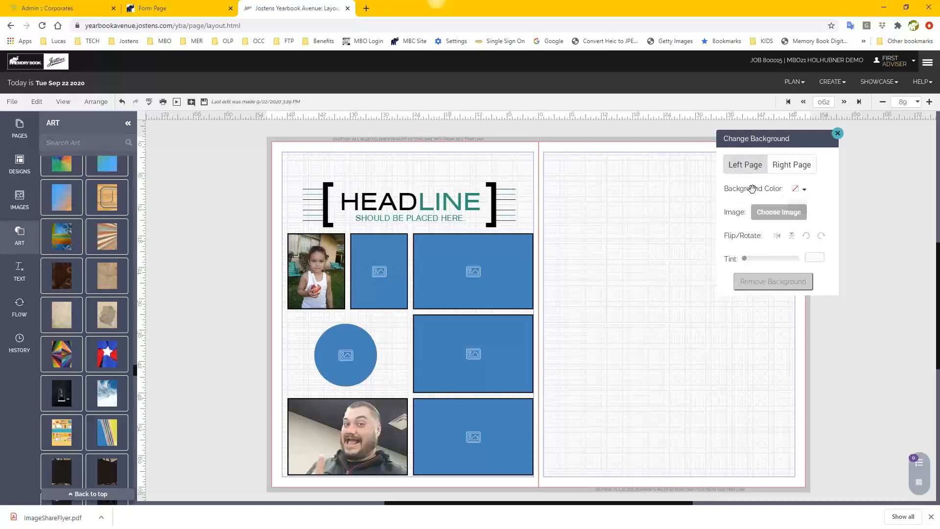
left_click(798, 192)
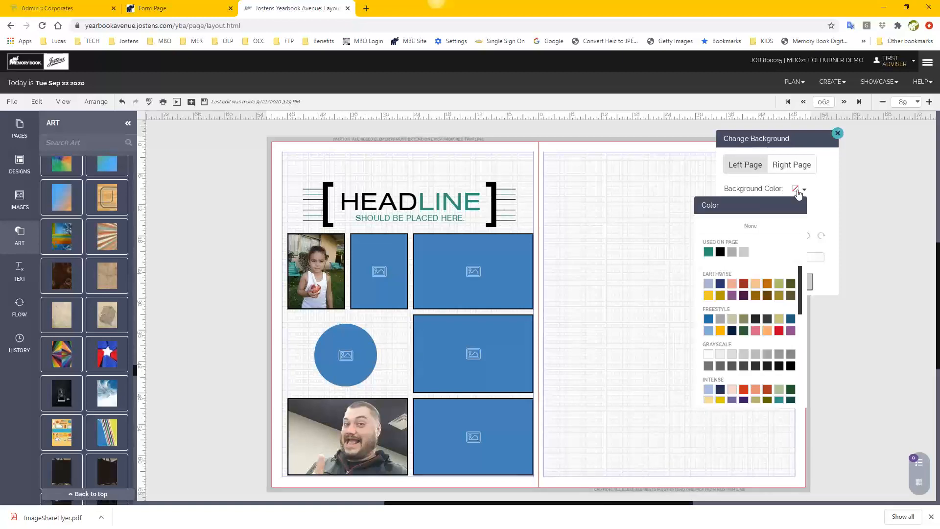
left_click(779, 330)
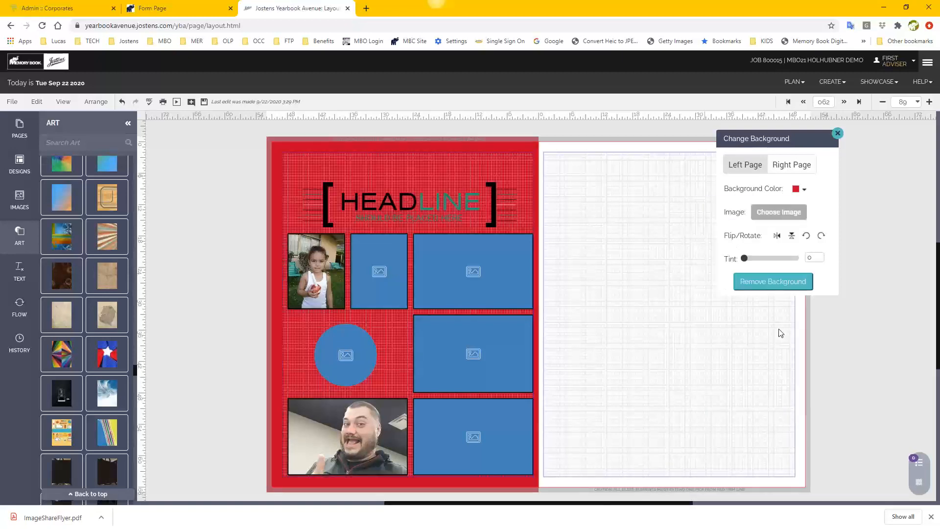
- Try Sapphire as the left page's background color, and settle on the golden yellow Earthwise color
left_click(797, 193)
left_click(786, 389)
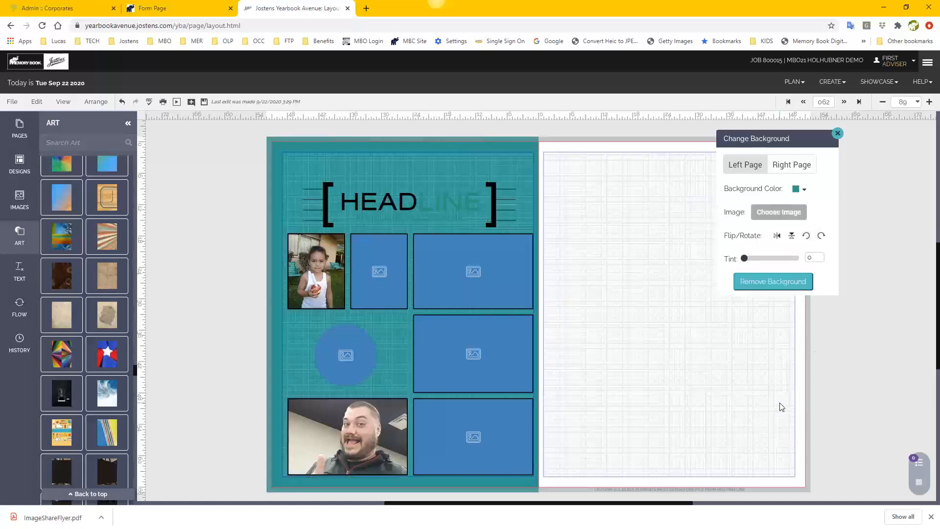
left_click(797, 189)
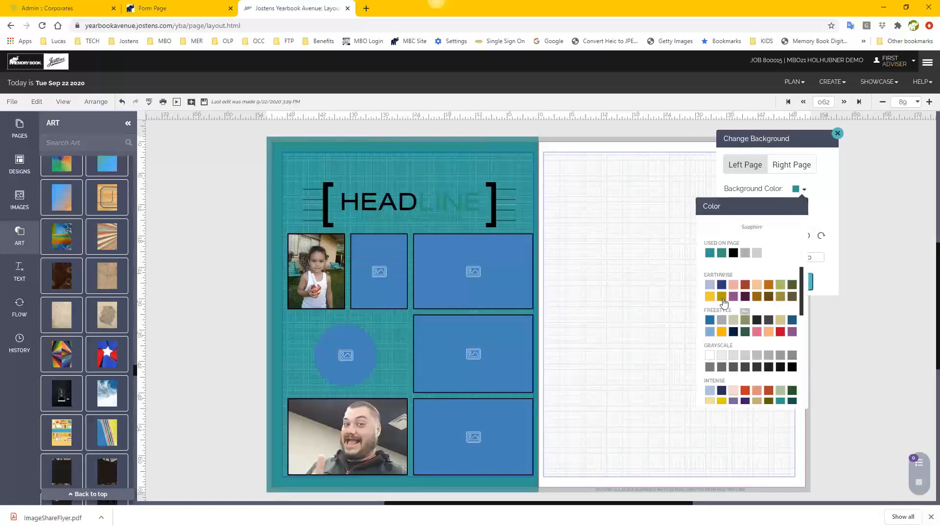
left_click(711, 297)
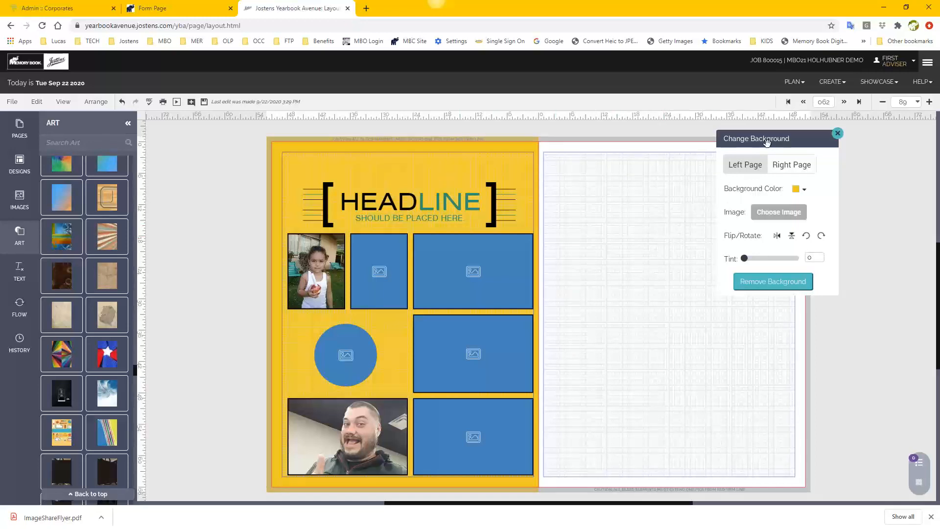
left_click(801, 192)
left_click(801, 191)
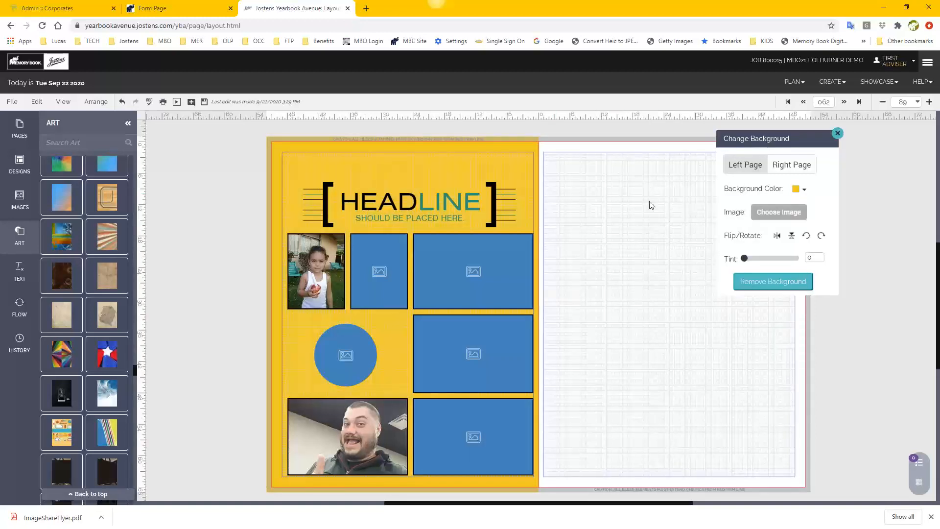
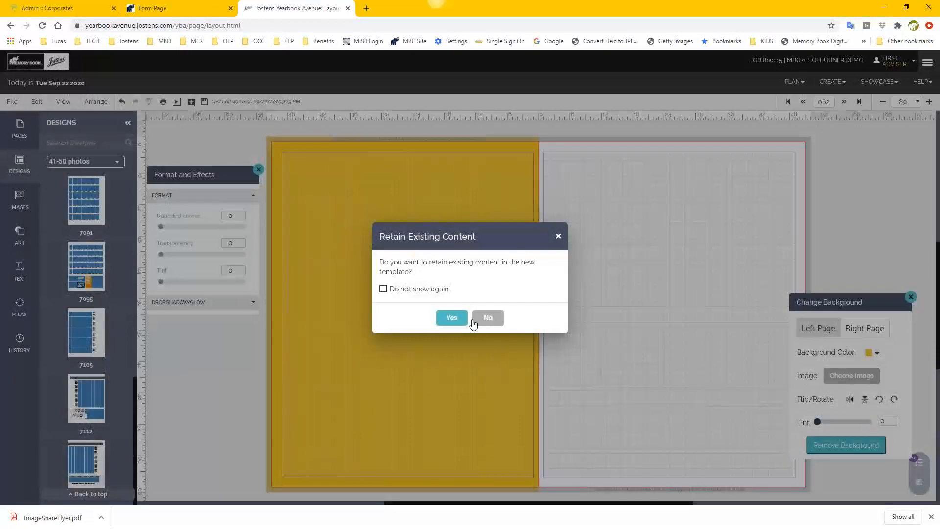
- Apply the portrait-grid template from the 41-50 photos designs to the left page without retaining existing content, and save
left_click(489, 319)
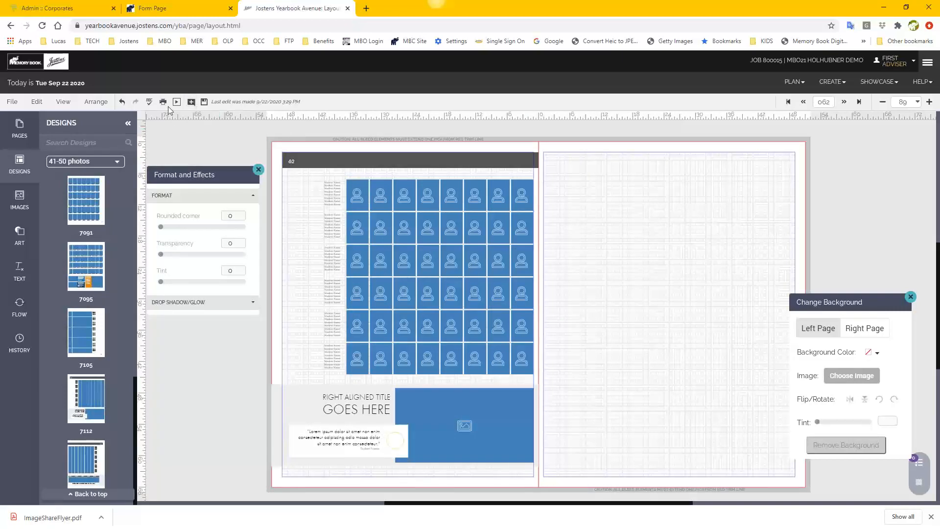
left_click(205, 101)
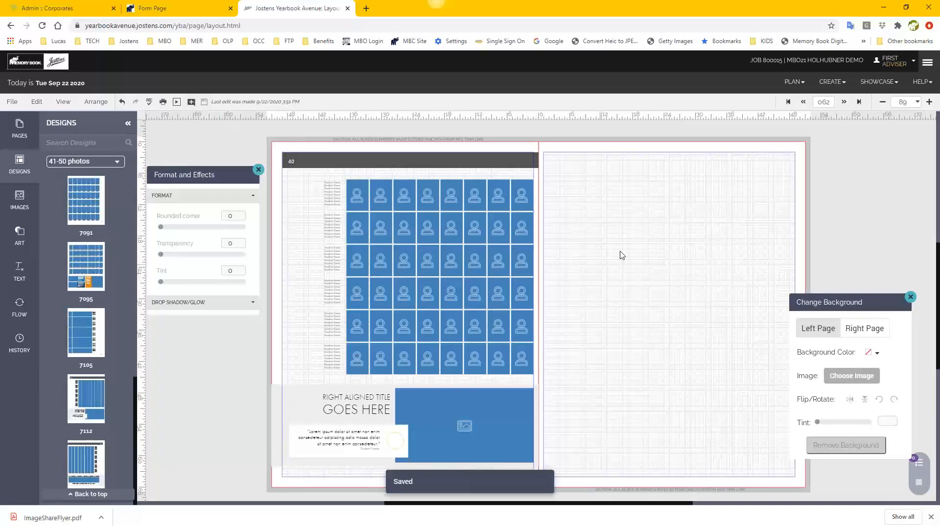
- Open the Flow tools, select the portrait grid on the left page, and examine its font, font size and color options
left_click(19, 308)
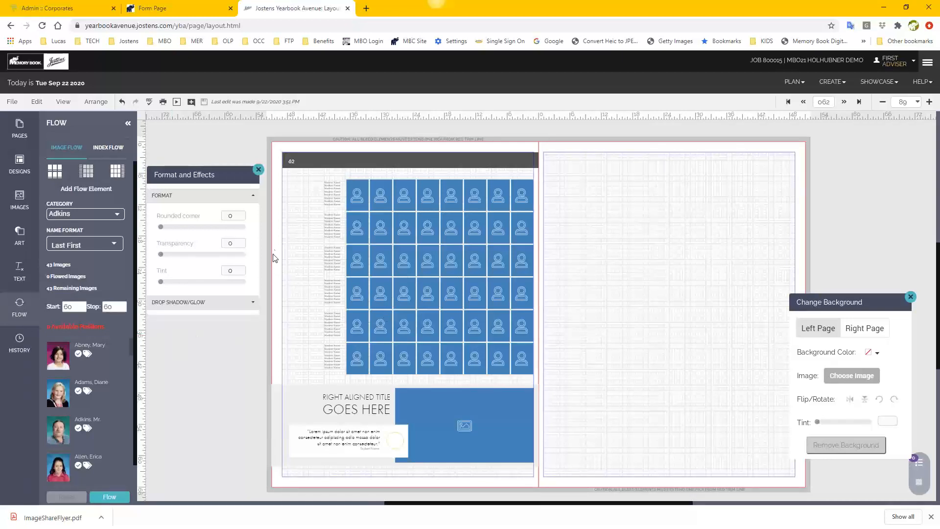
left_click(409, 258)
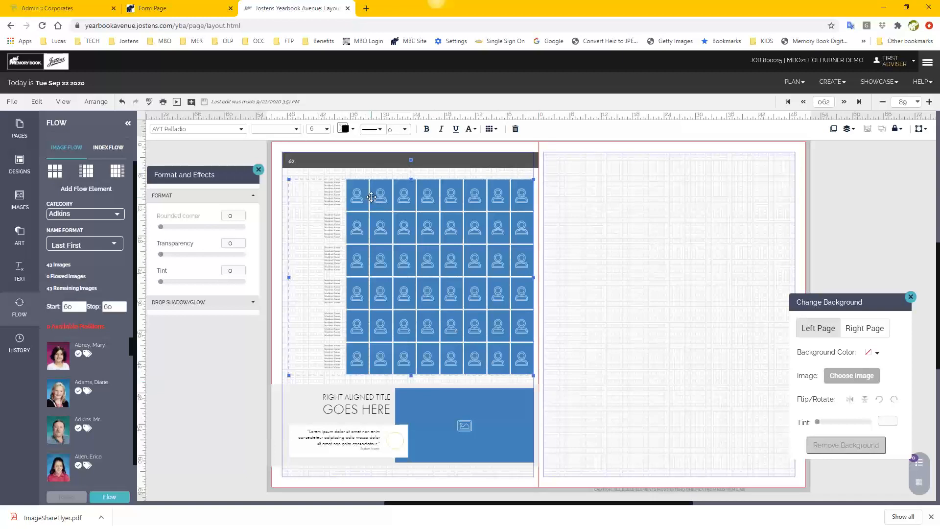
left_click(583, 240)
left_click(449, 205)
left_click(241, 130)
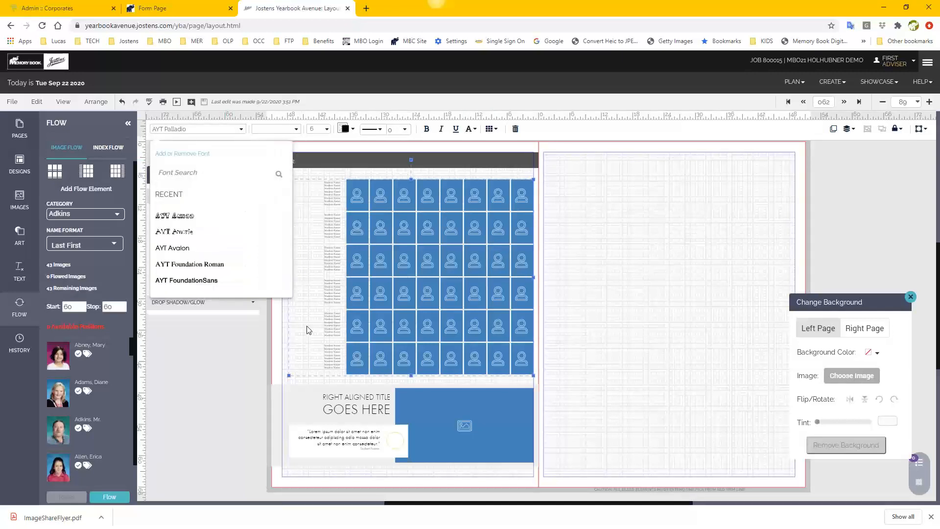
left_click(313, 130)
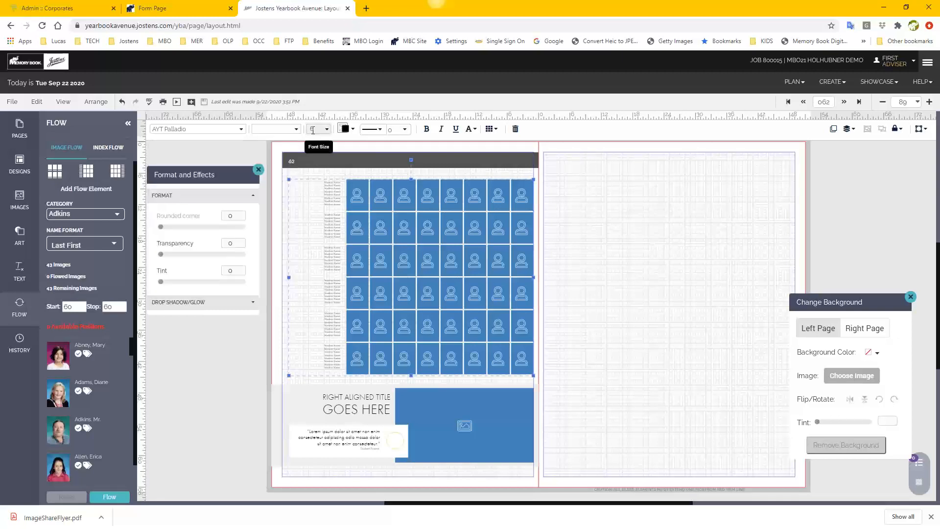
left_click(345, 129)
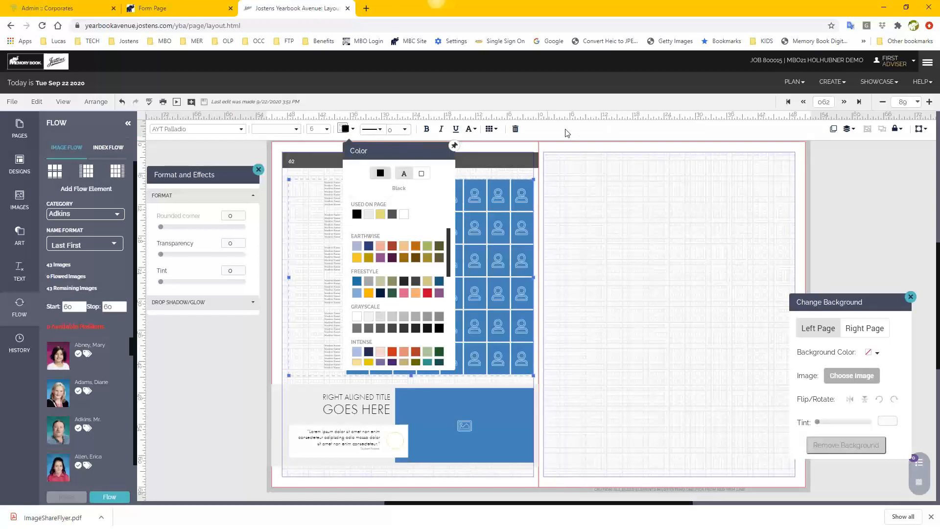
left_click(563, 151)
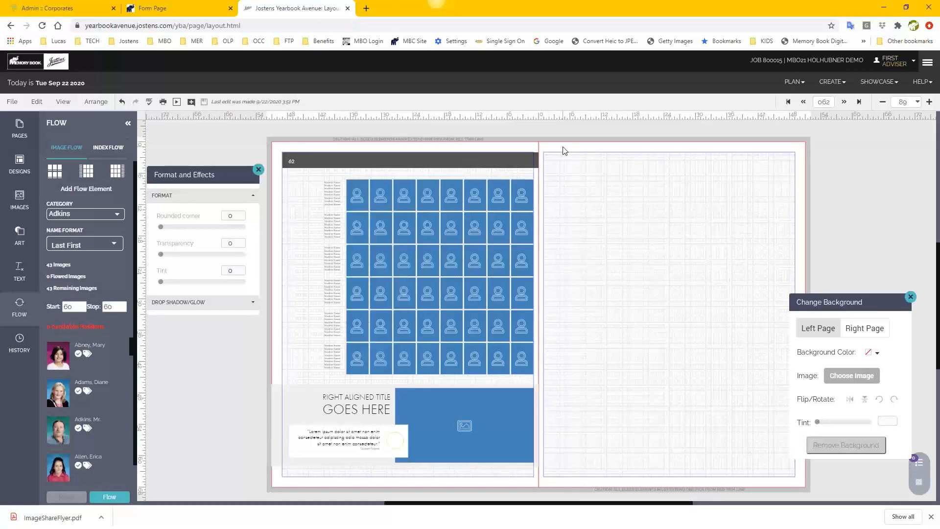
left_click(377, 196)
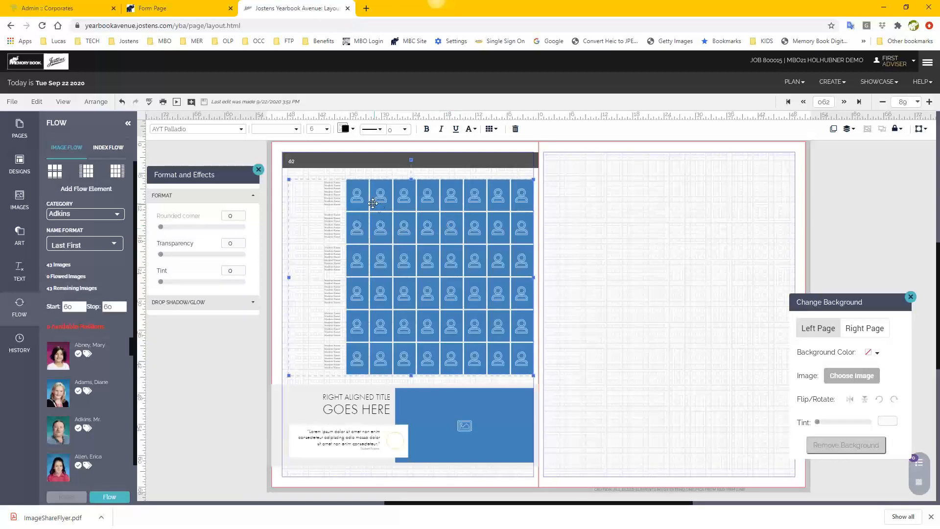
left_click(546, 200)
left_click(460, 193)
- Switch the image flow category to the last class in the list and browse its portraits
left_click(75, 214)
left_click(76, 312)
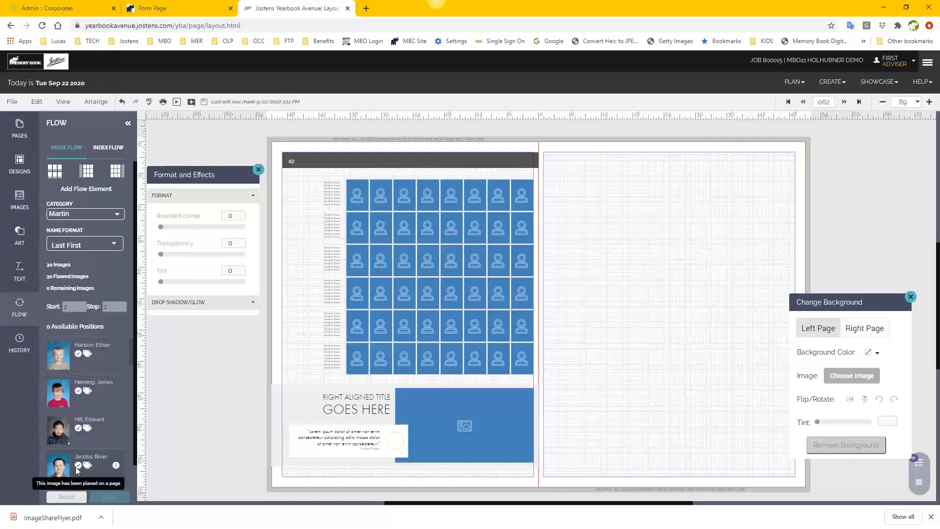
left_click(94, 215)
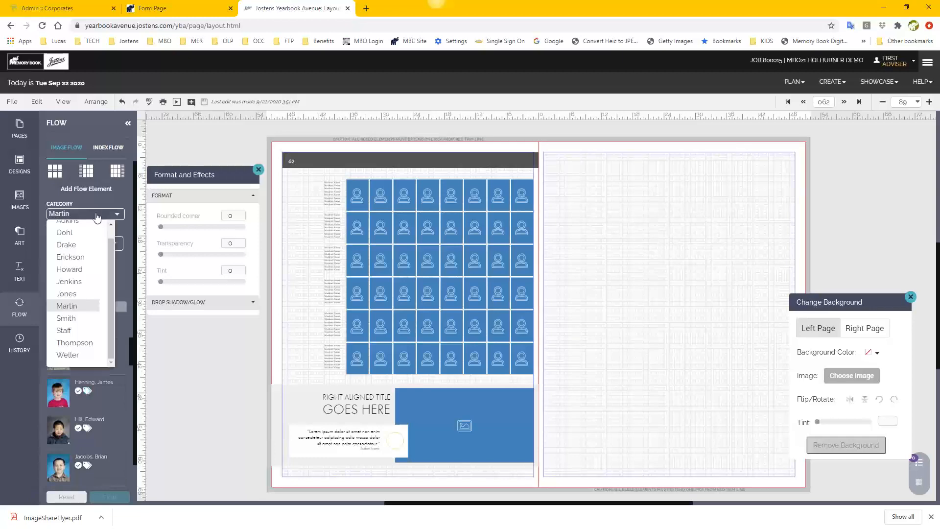
left_click(67, 360)
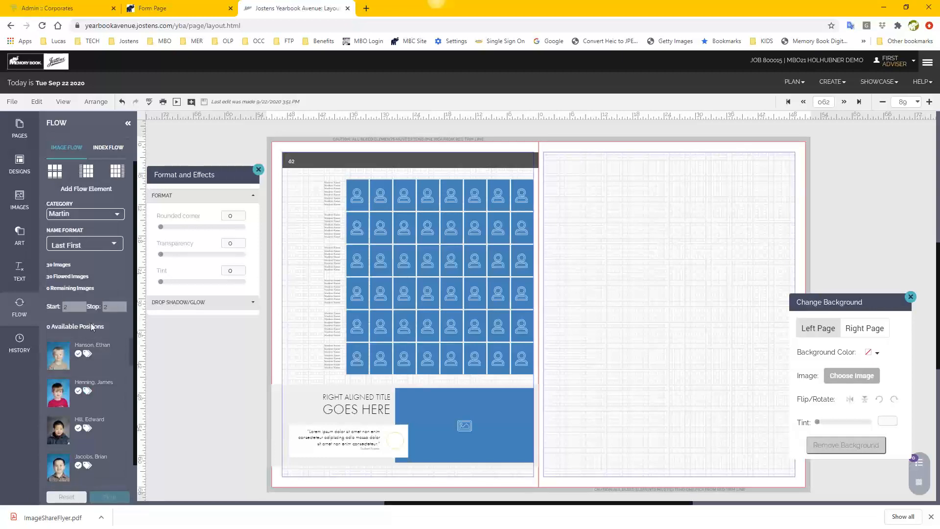
scroll(90, 324, "down", 1)
left_click(83, 191)
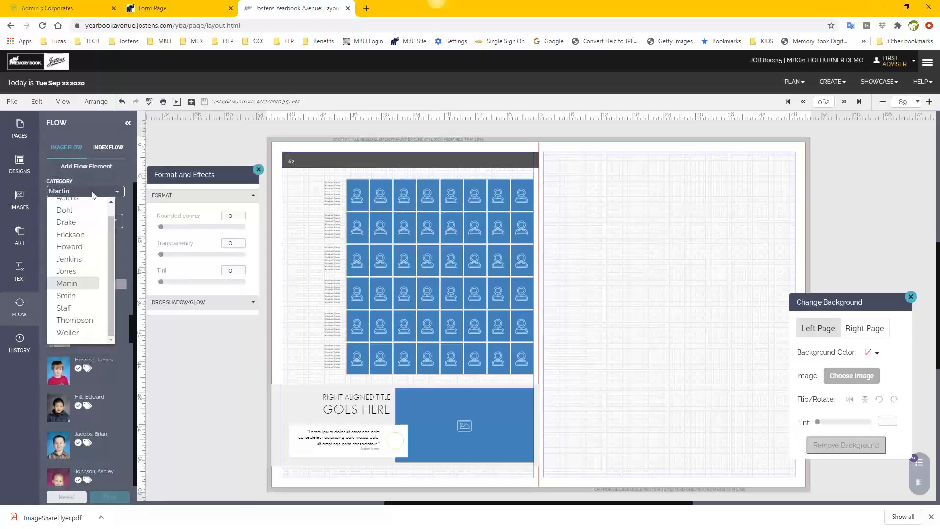
left_click(68, 333)
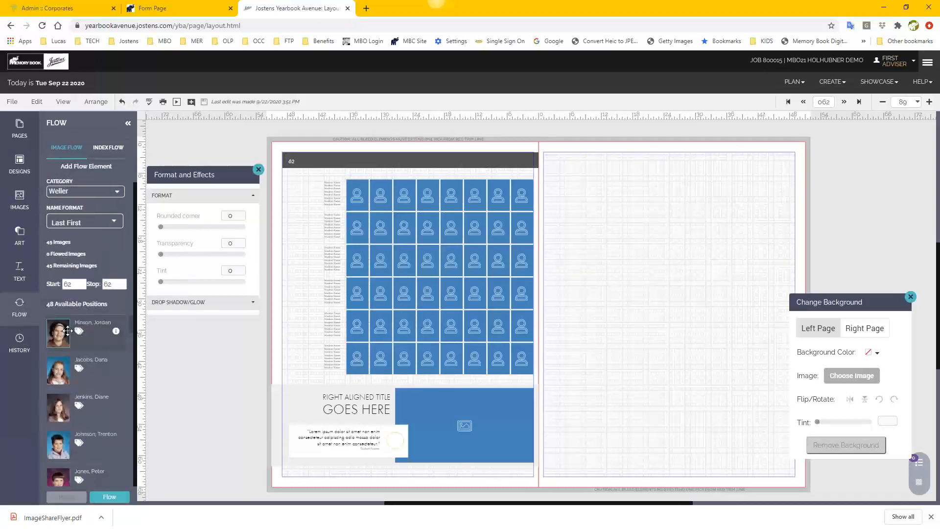
scroll(68, 332, "down", 10)
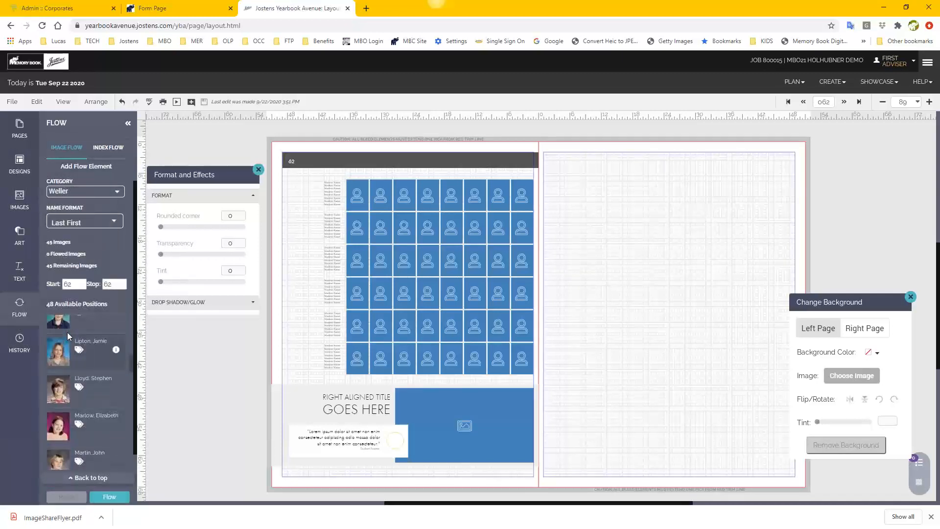
scroll(66, 336, "up", 5)
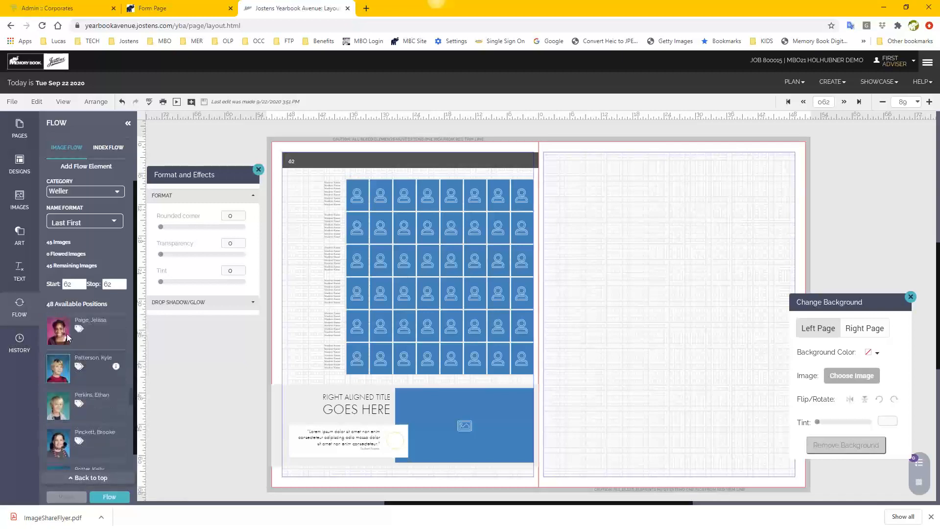
scroll(69, 337, "up", 5)
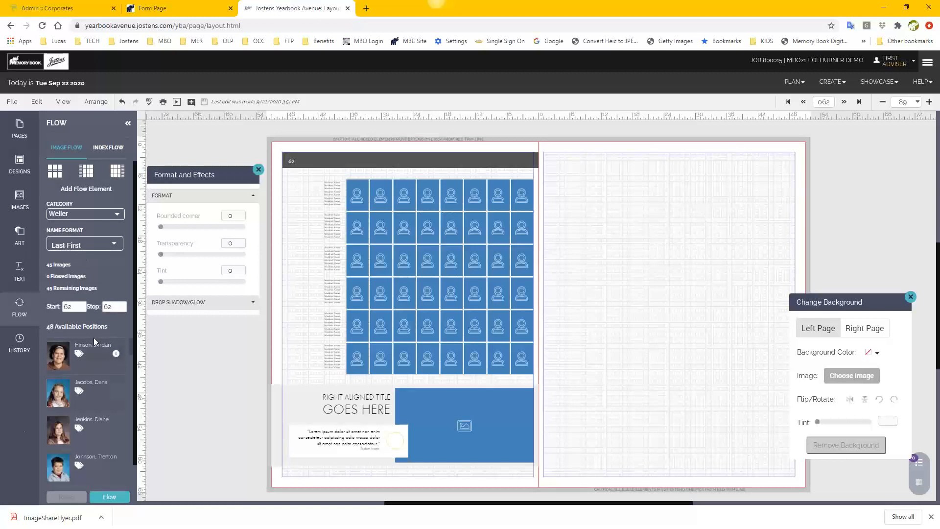
- Set the name format to First Last and flow the class portraits onto page 62, saving the changes first
left_click(103, 251)
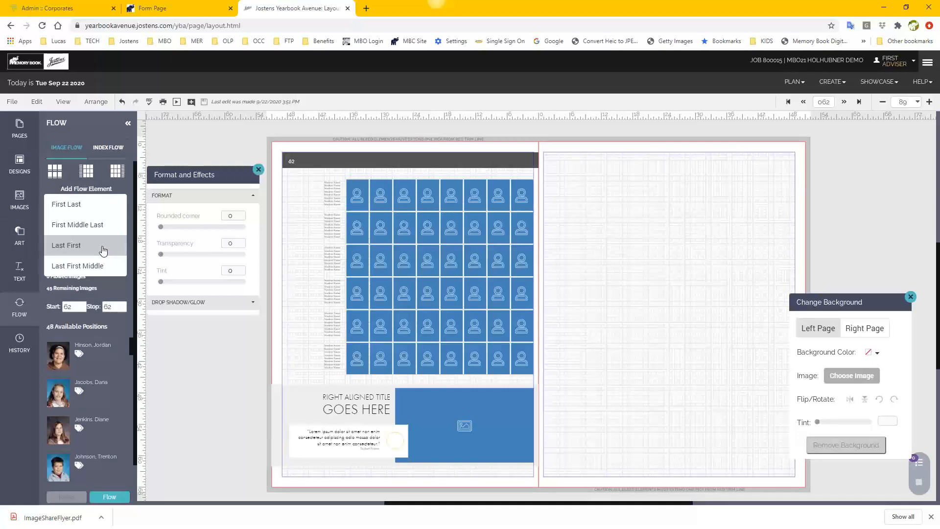
left_click(60, 208)
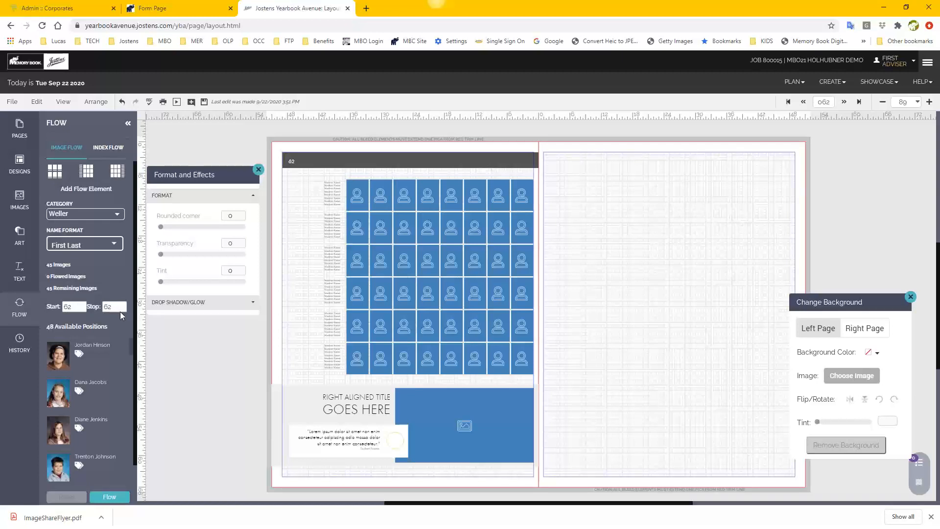
scroll(108, 344, "down", 2)
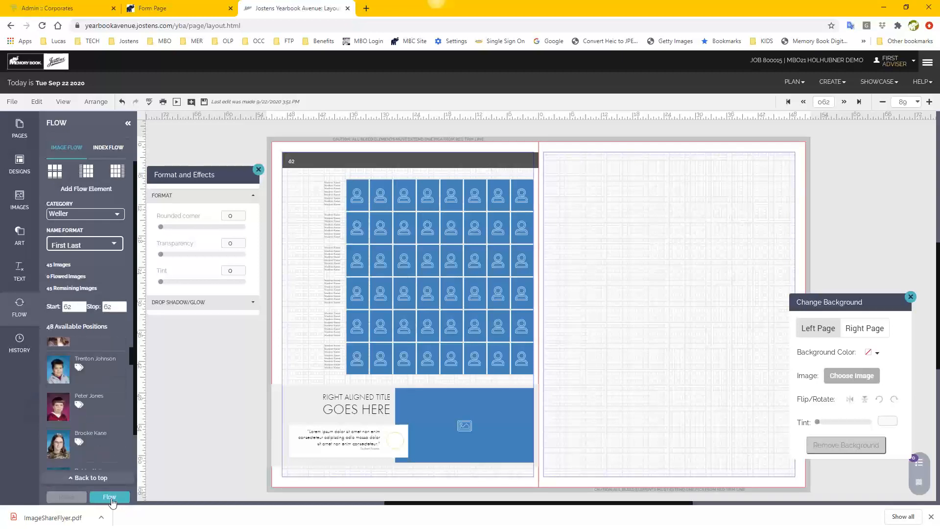
left_click(110, 497)
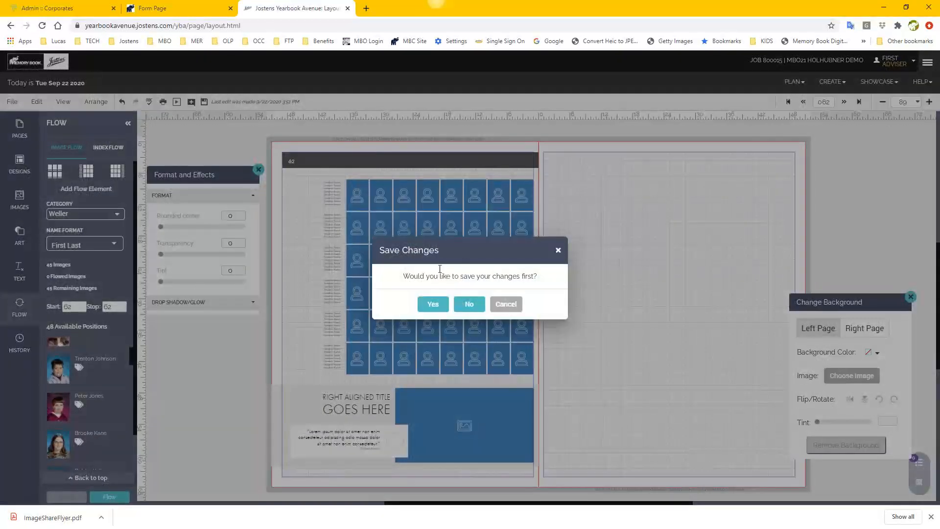
left_click(433, 304)
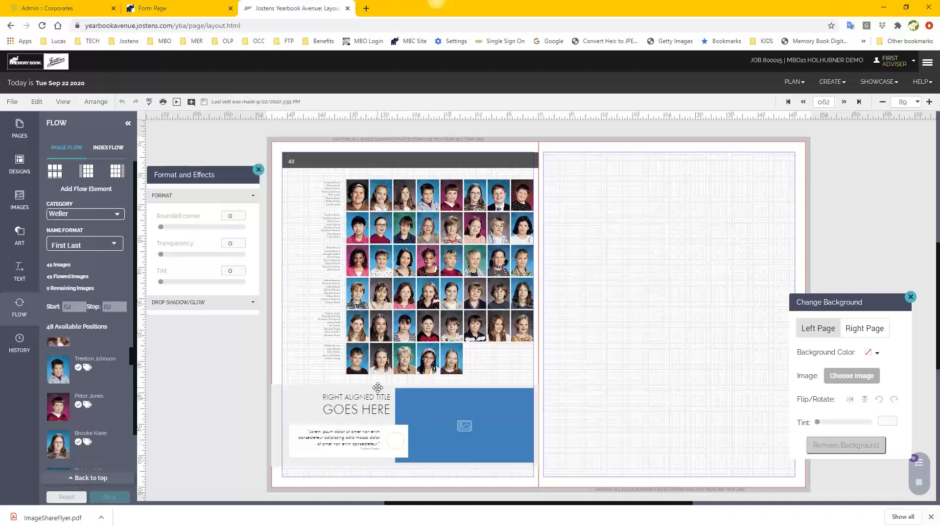
- Reset the flowed portraits and unhide the last three positions in the grid's final row
left_click(62, 498)
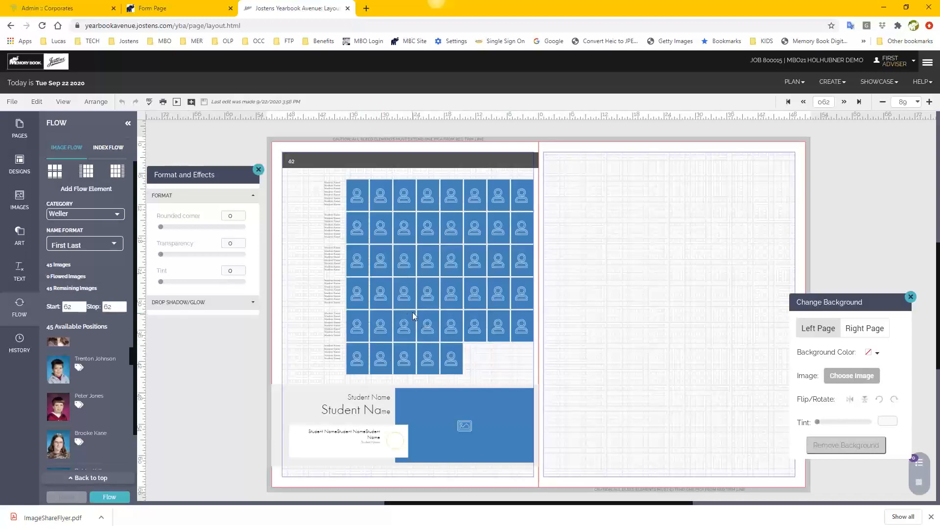
left_click(430, 294)
double_click(430, 293)
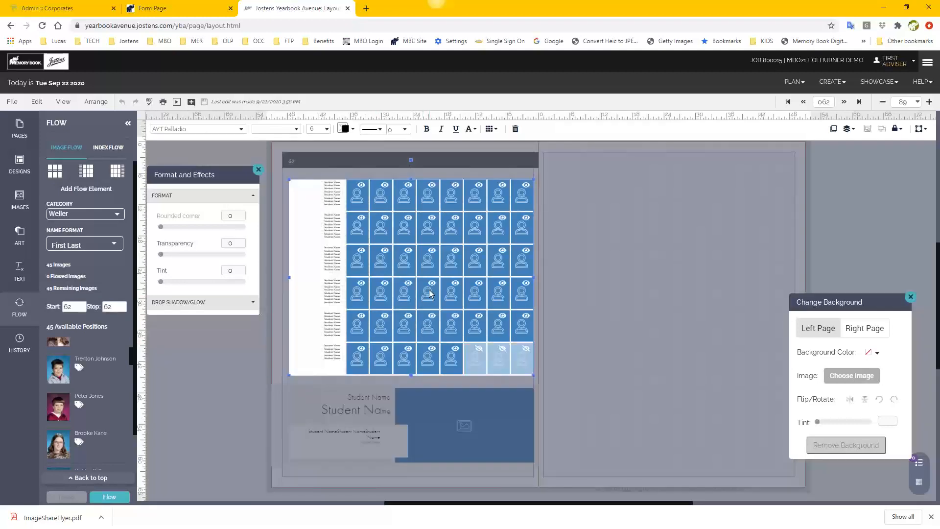
left_click(479, 350)
left_click(503, 349)
left_click(526, 349)
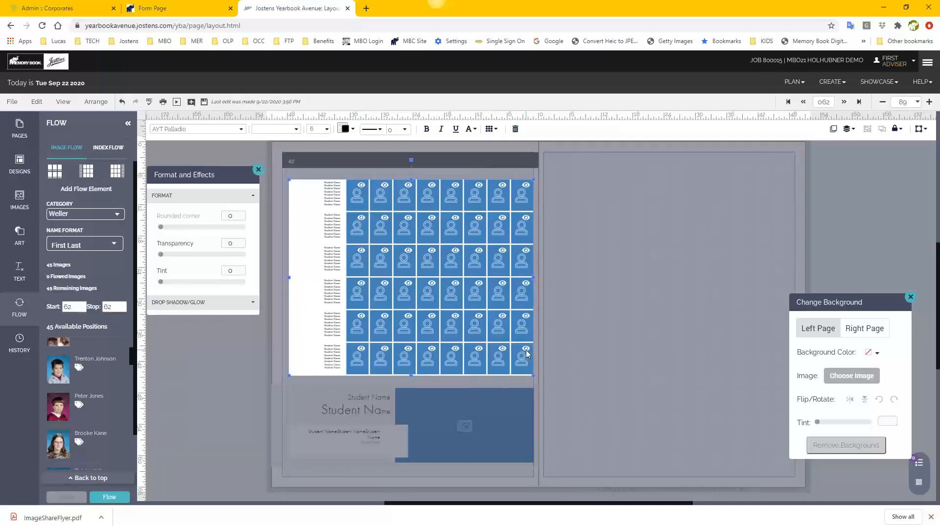
- Hide the first three positions in the final row of the portrait grid
left_click(361, 349)
left_click(384, 349)
left_click(408, 350)
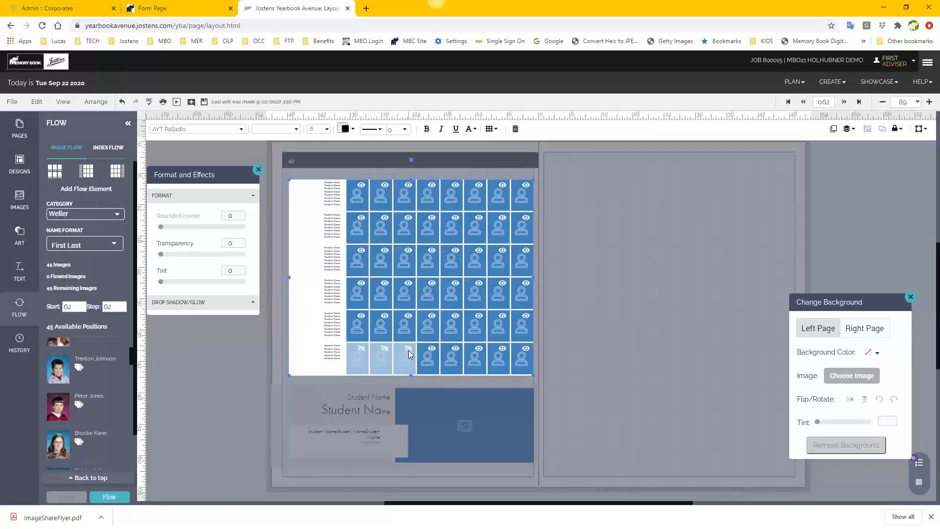
left_click(564, 341)
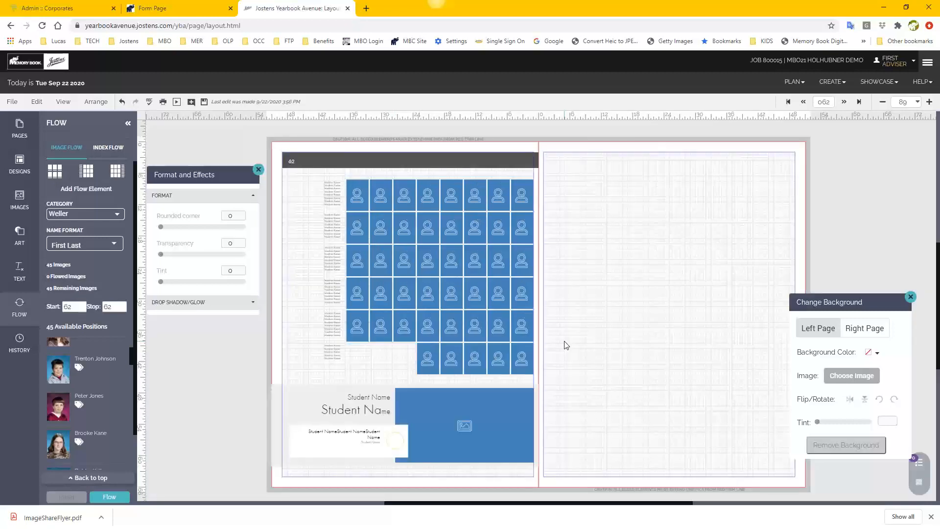
- Flow the class portraits into the adjusted grid, saving the changes first, and select the flowed grid
left_click(109, 497)
left_click(429, 311)
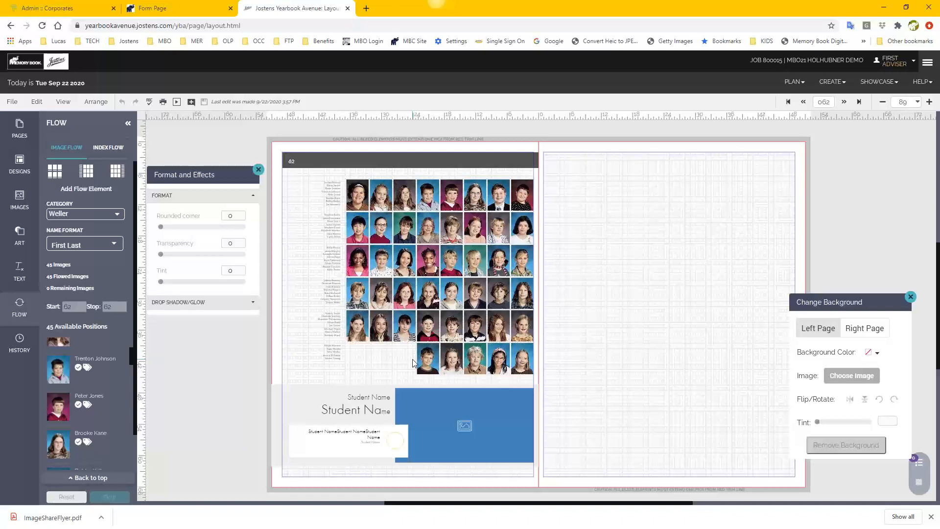
left_click(462, 268)
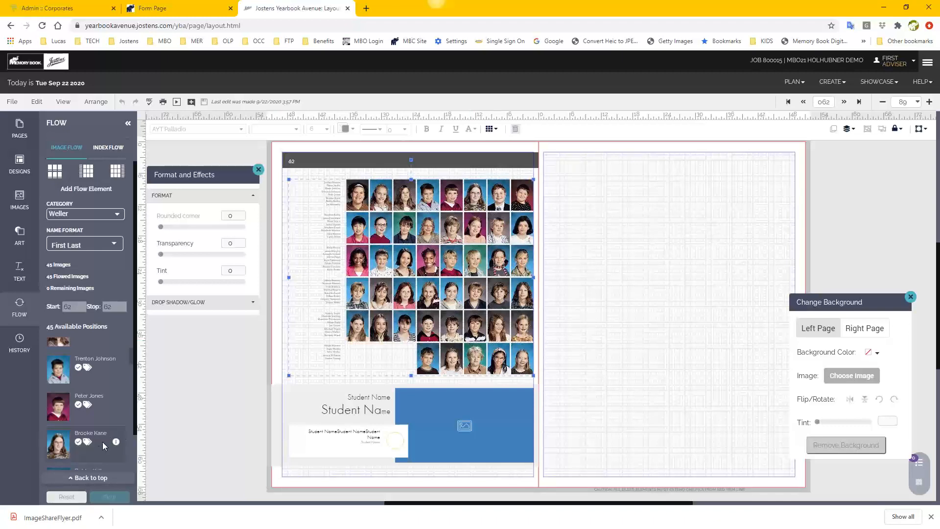
- Reset the flow and unhide the third position in the grid's final row
left_click(59, 499)
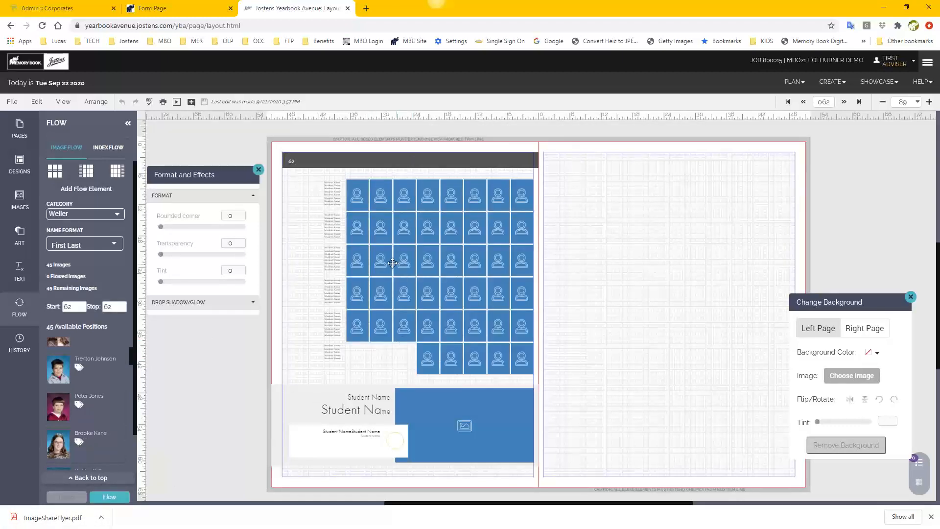
left_click(406, 328)
left_click(405, 329)
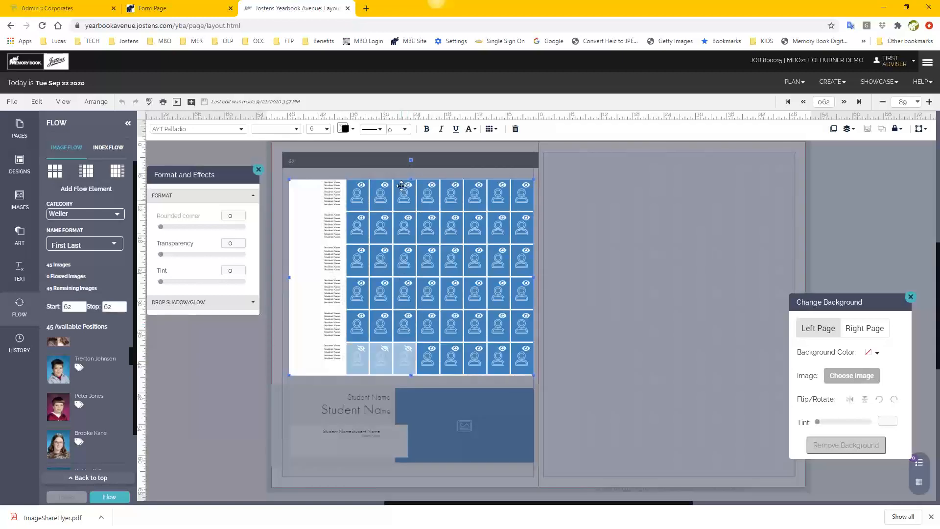
left_click(408, 348)
left_click(563, 346)
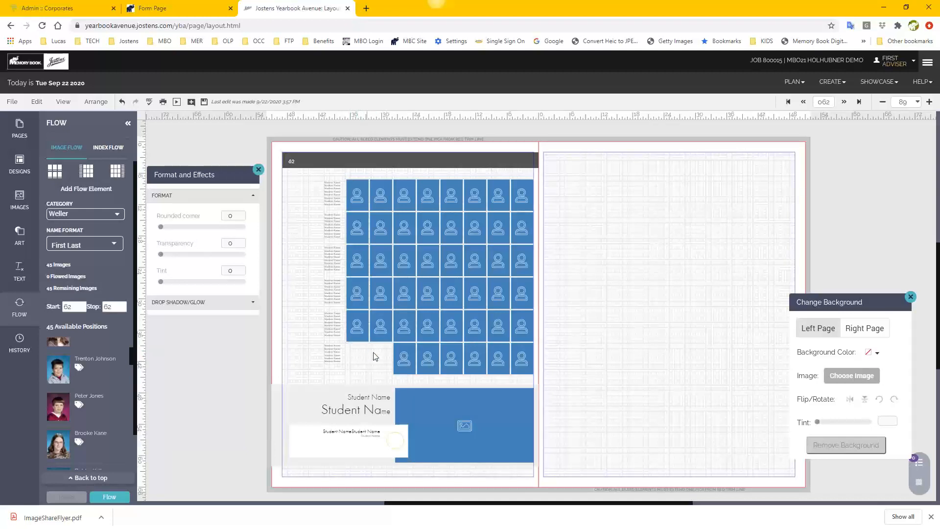
- Hide the third position in the grid's final row again and select the grid
left_click(404, 360)
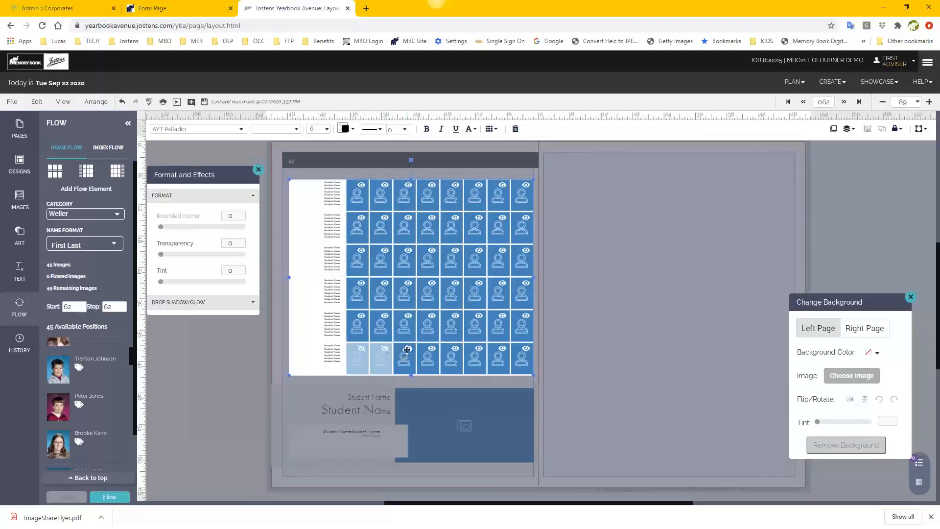
left_click(640, 328)
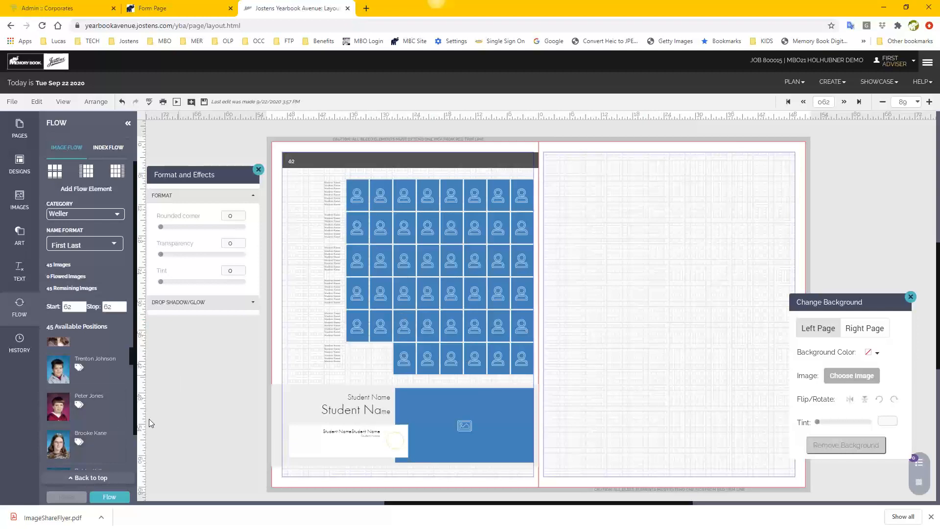
left_click(404, 356)
key("Delete")
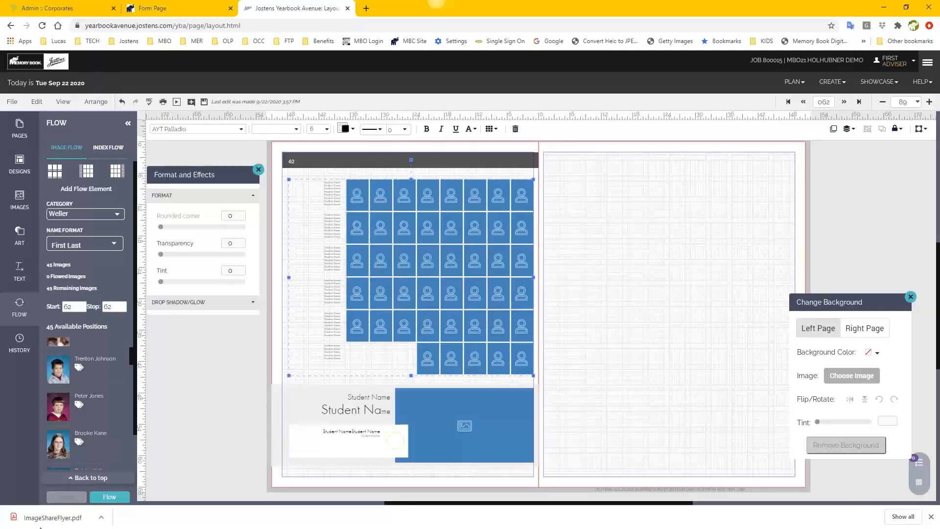
- Save the changes and flow the class portraits into the grid again, and nudge the grid slightly to the left
left_click(104, 497)
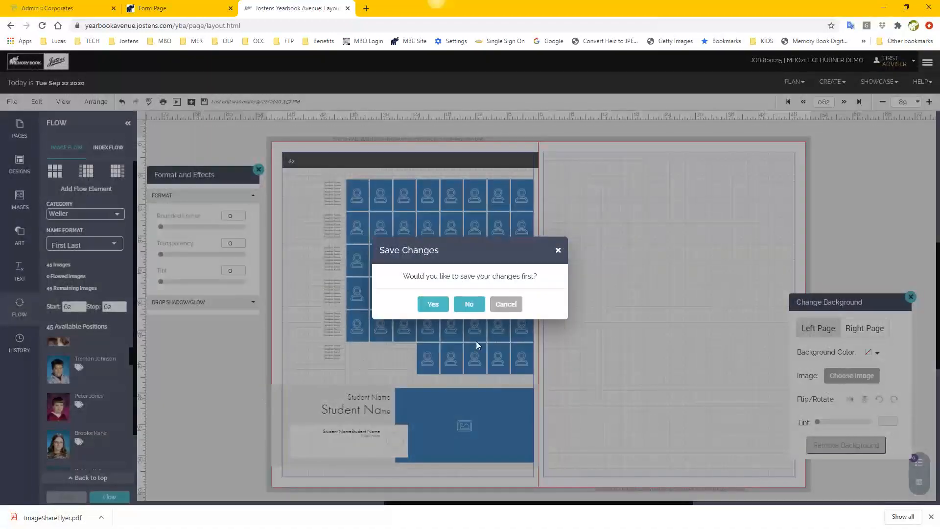
left_click(431, 302)
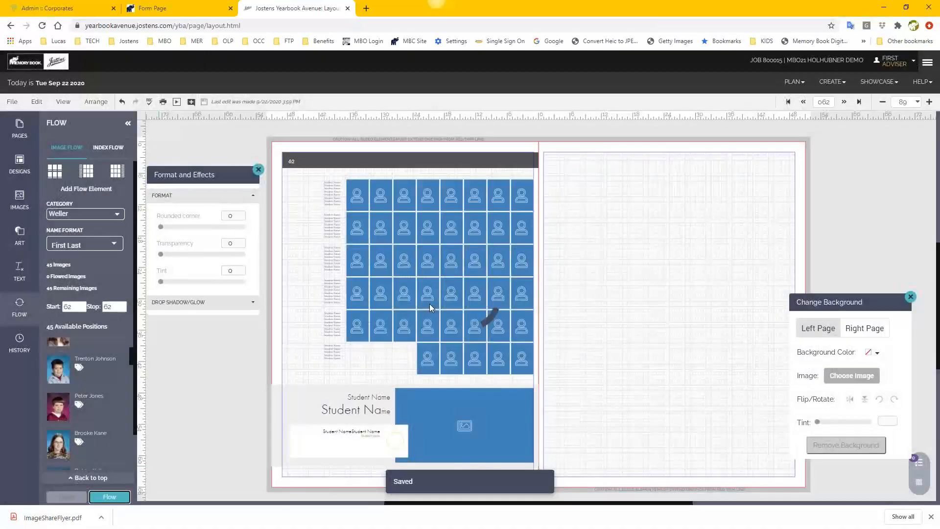
left_click(416, 214)
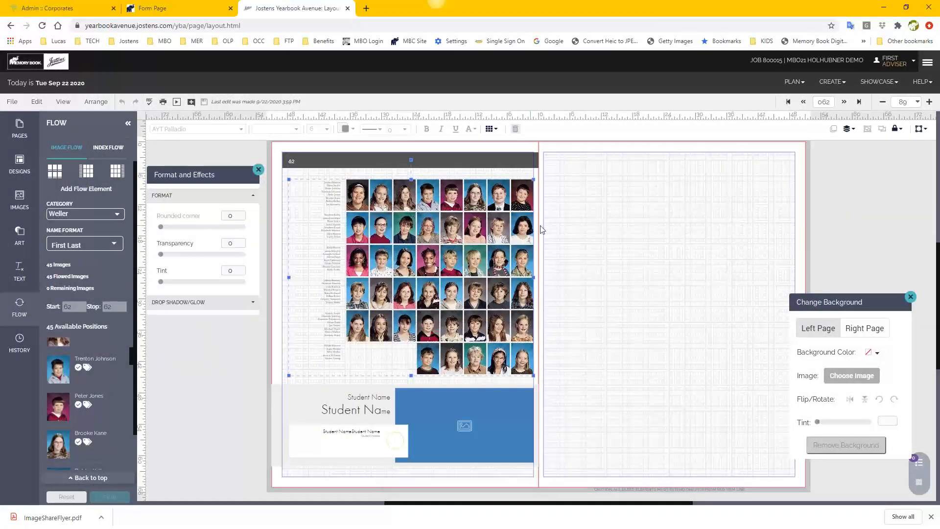
key("Left")
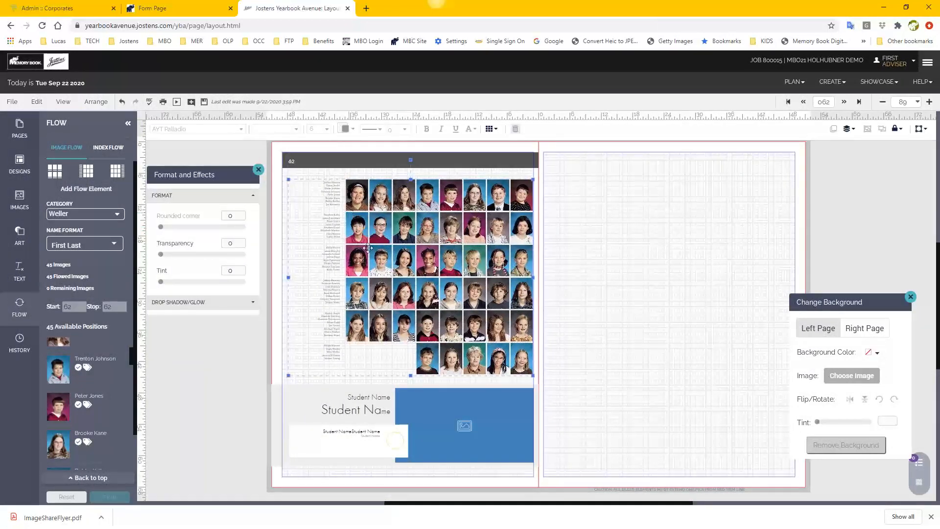
left_click(535, 242)
left_click(460, 249)
left_click(606, 335)
left_click(469, 316)
left_click(599, 311)
left_click(473, 247)
left_click(594, 254)
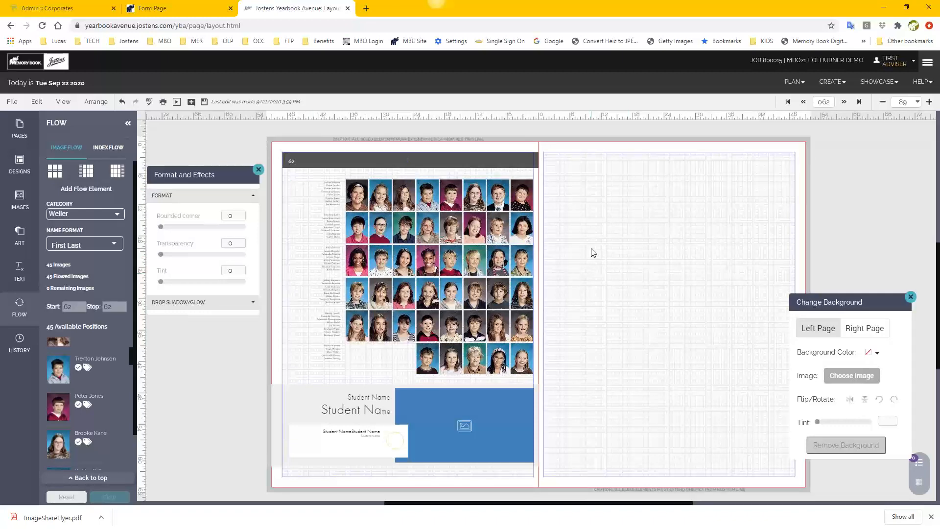
- Review the flowed grid's portrait and name options, acknowledge the expand warning and expand the flow into individual objects
left_click(478, 256)
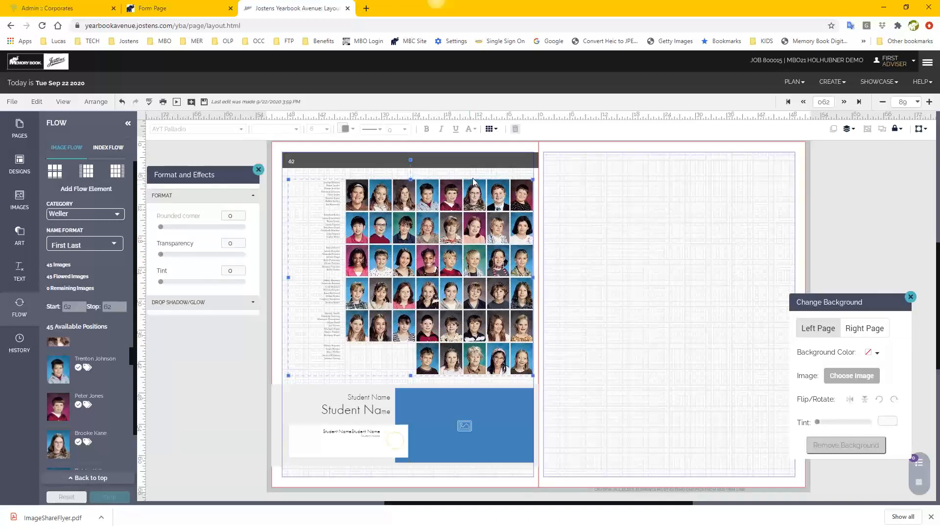
left_click(490, 130)
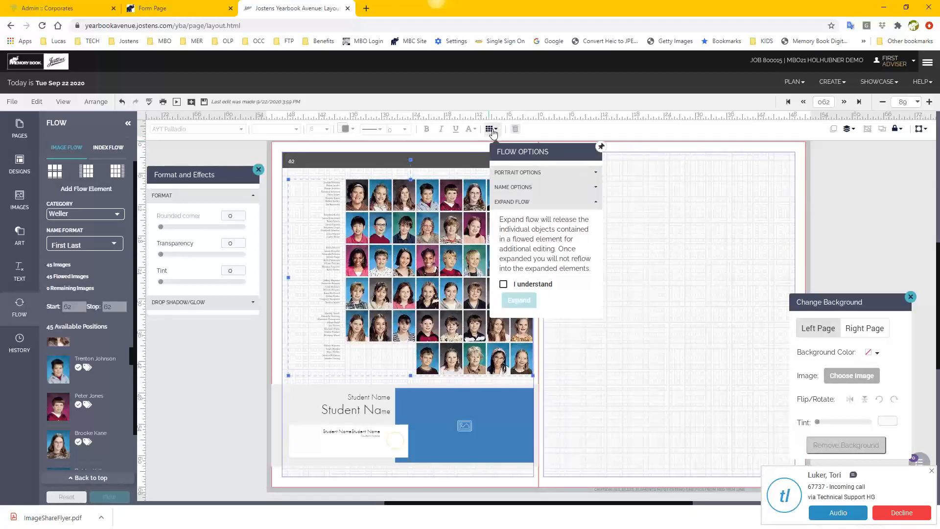
left_click(596, 174)
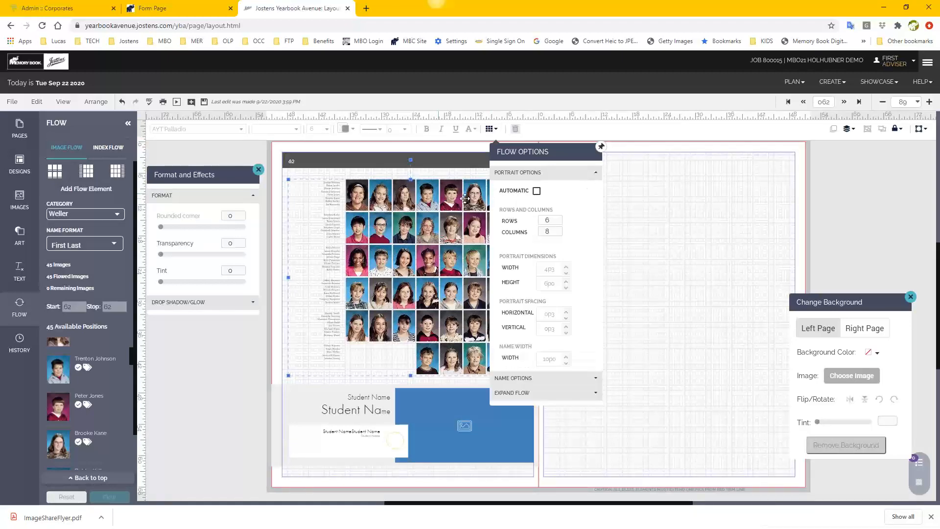
left_click(595, 377)
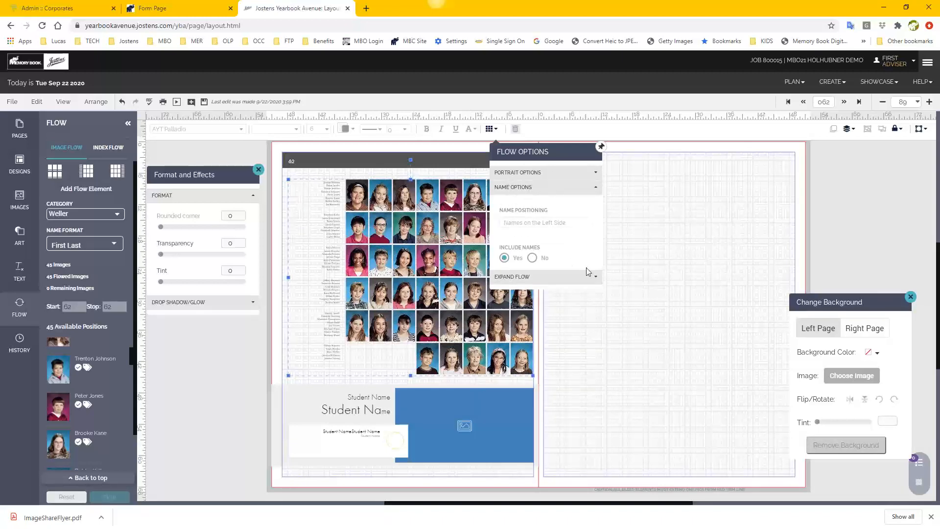
left_click(576, 282)
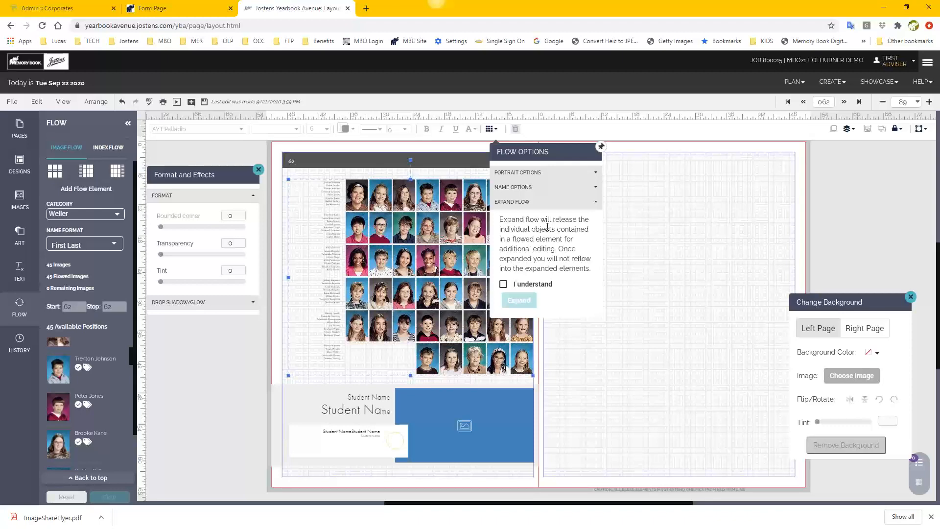
left_click(505, 285)
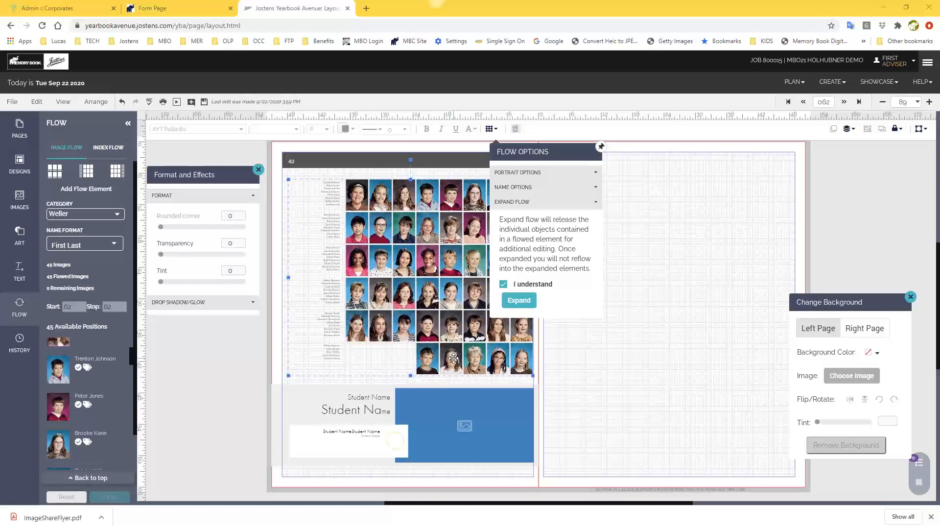
left_click(529, 306)
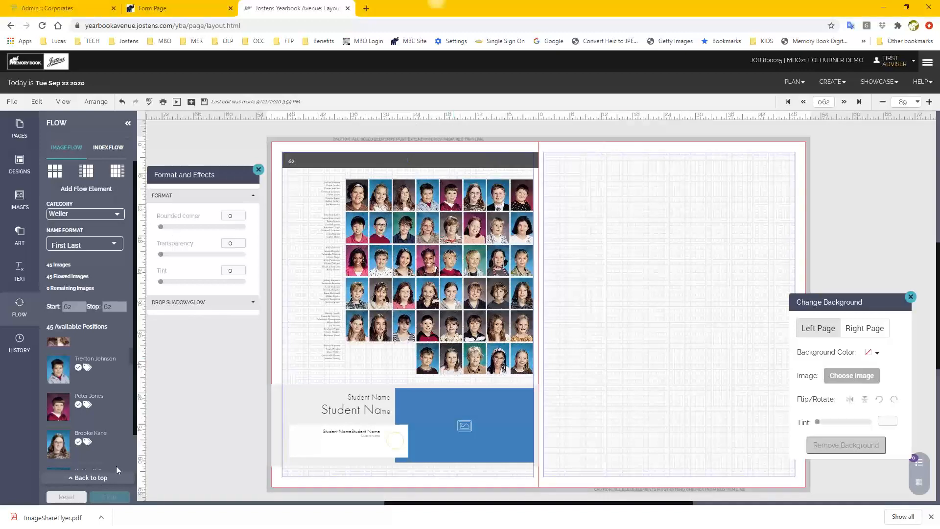
- Load the second-newest saved version of page 062 from the page history and select its portrait grid
left_click(19, 343)
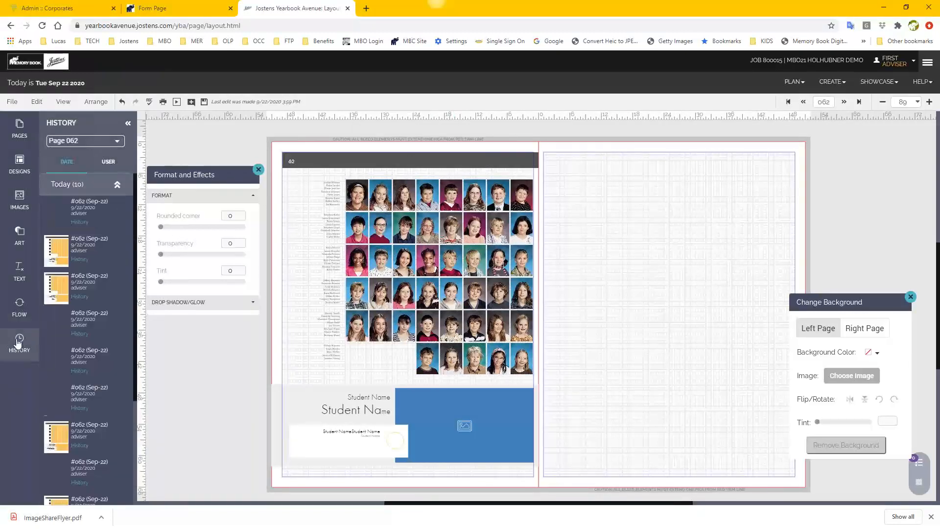
left_click(55, 254)
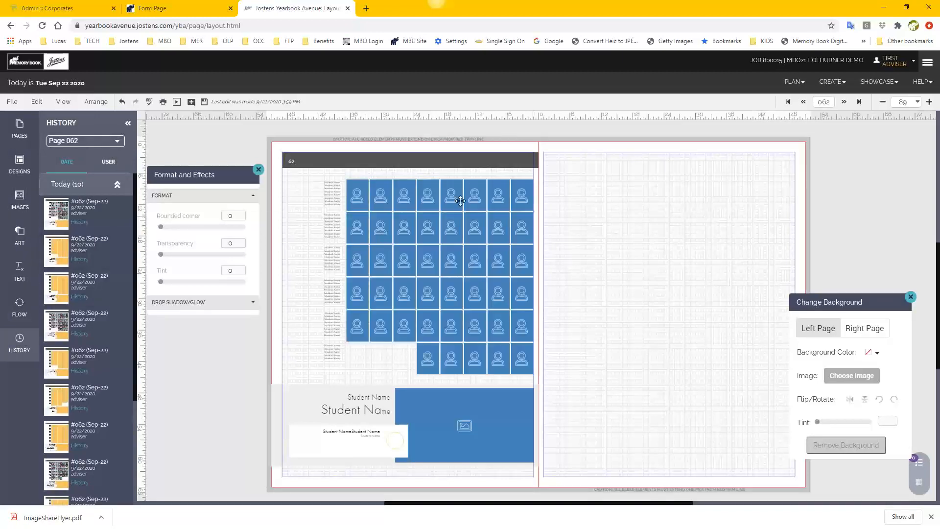
left_click(443, 201)
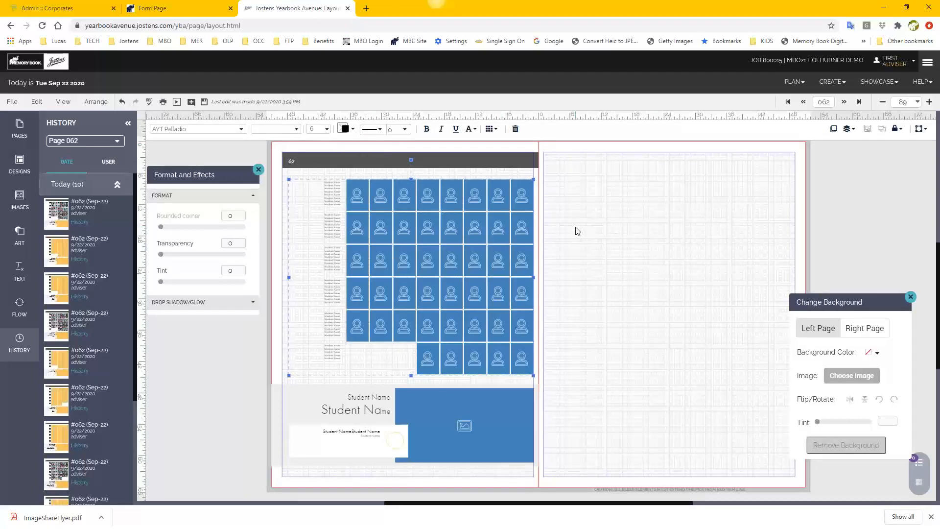
- Load the newest saved version of page 062 from the history and select individual portraits, ending on the fifth in the first row
left_click_drag(60, 209, 522, 247)
left_click(458, 228)
left_click(382, 228)
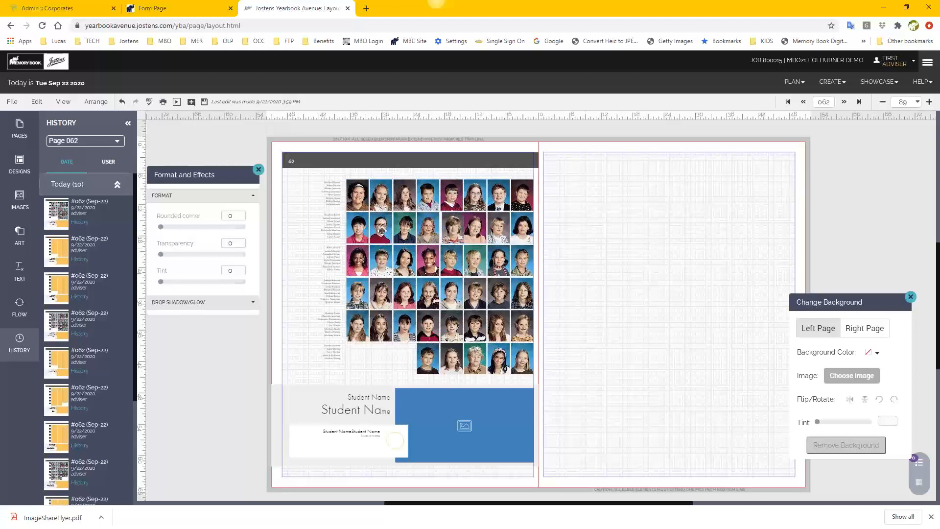
left_click(411, 229)
left_click(445, 231)
left_click(450, 196)
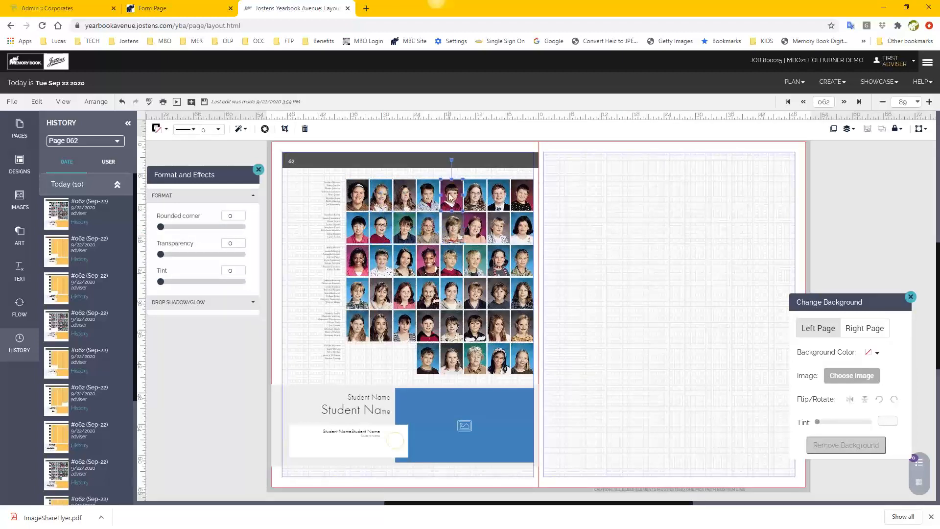
- Return page 062 to the version with the unfilled portrait grid, and reset and reflow the Weller category portraits into it
left_click(415, 187)
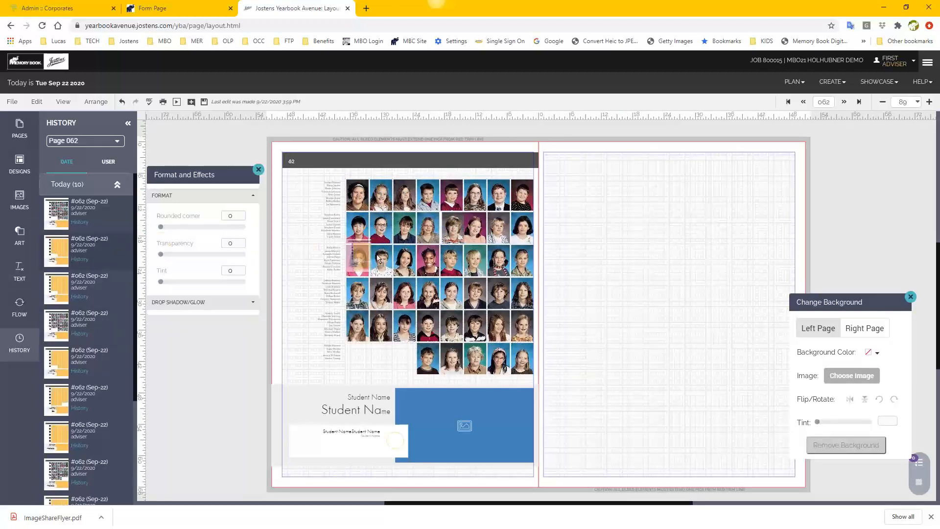
left_click(405, 294)
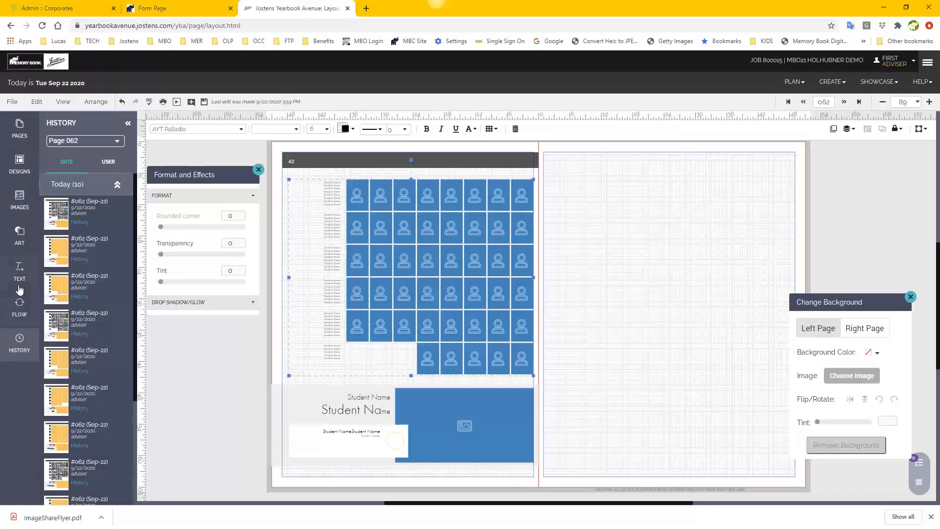
left_click(12, 312)
left_click(12, 312)
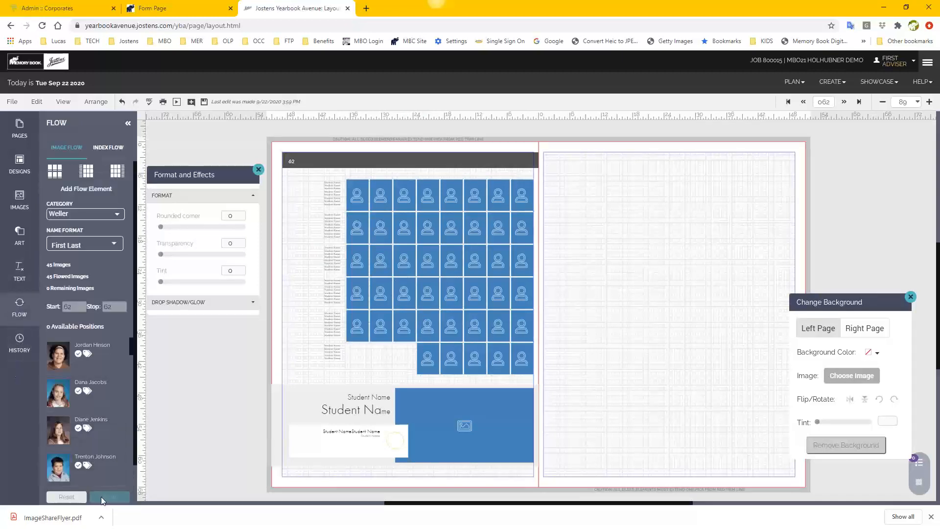
left_click(74, 498)
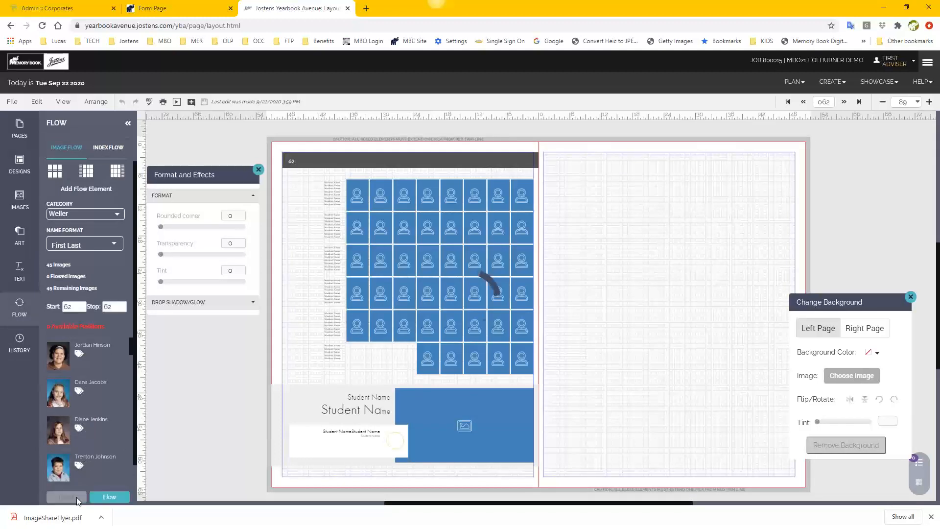
left_click(109, 497)
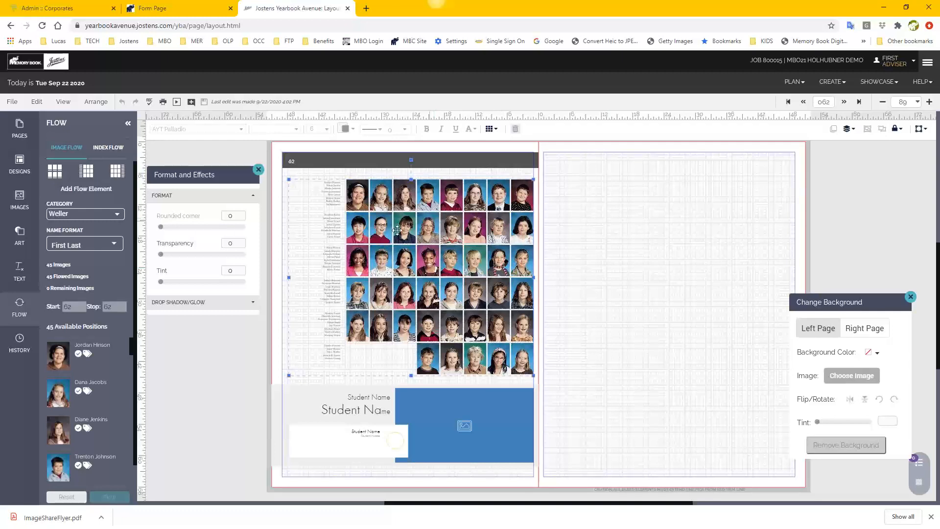
- Acknowledge the expand warning and expand the flowed portrait grid into individual objects
left_click(491, 130)
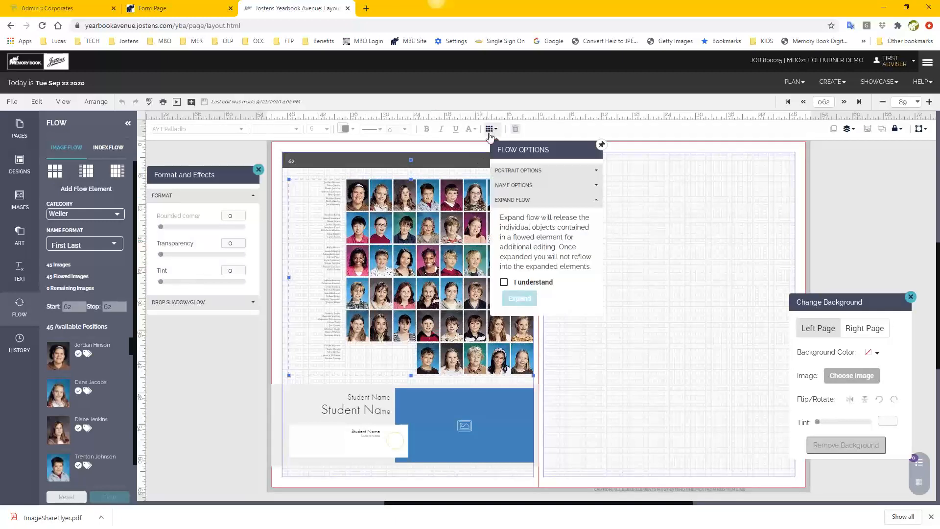
left_click(504, 282)
left_click(518, 299)
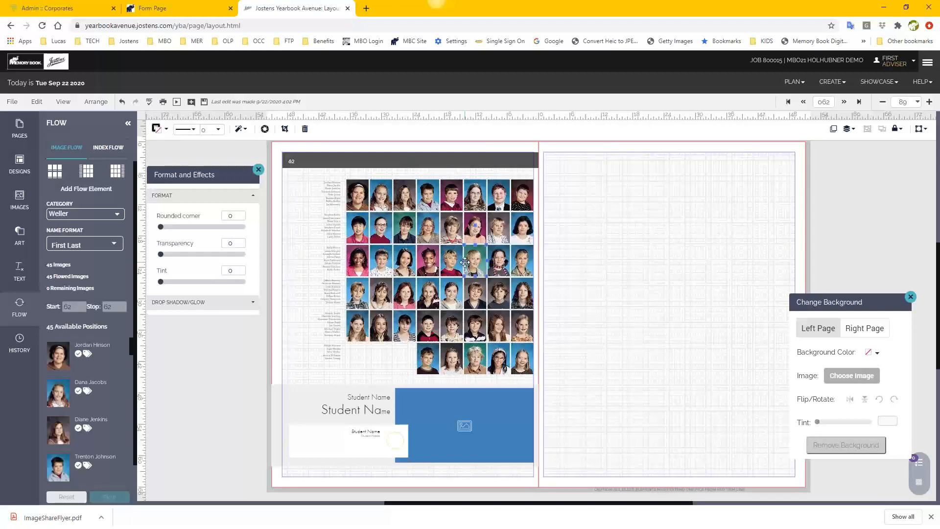
- Reset the Weller image flow, flow the portraits into the page 062 grid again and select the grid
left_click(67, 497)
left_click(104, 497)
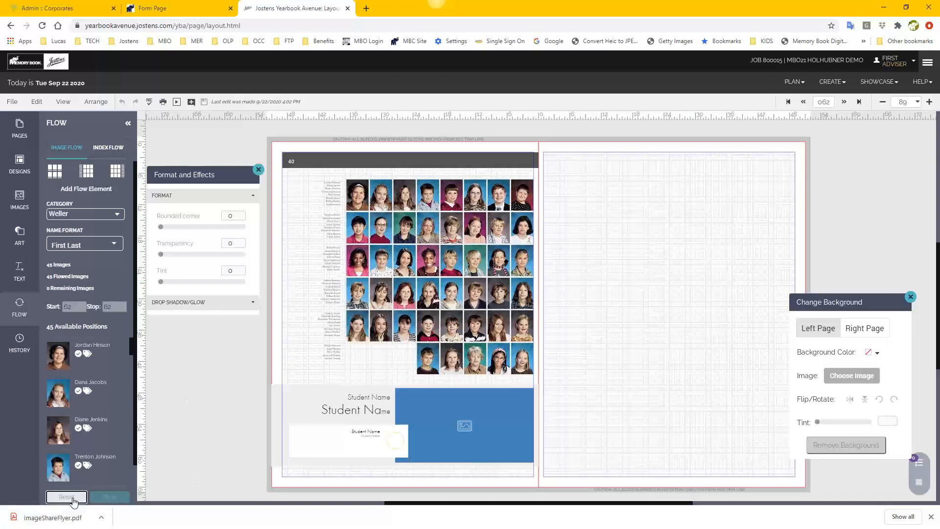
left_click(74, 499)
left_click(101, 498)
left_click(405, 196)
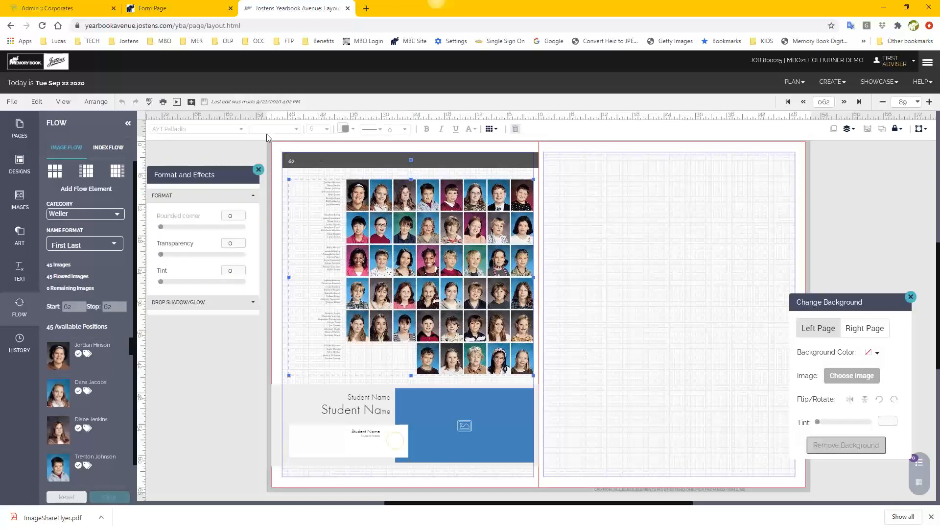
- Go to the next page and back to page 062, select the portrait grid and check its flow options
left_click(844, 102)
left_click(803, 102)
left_click(478, 223)
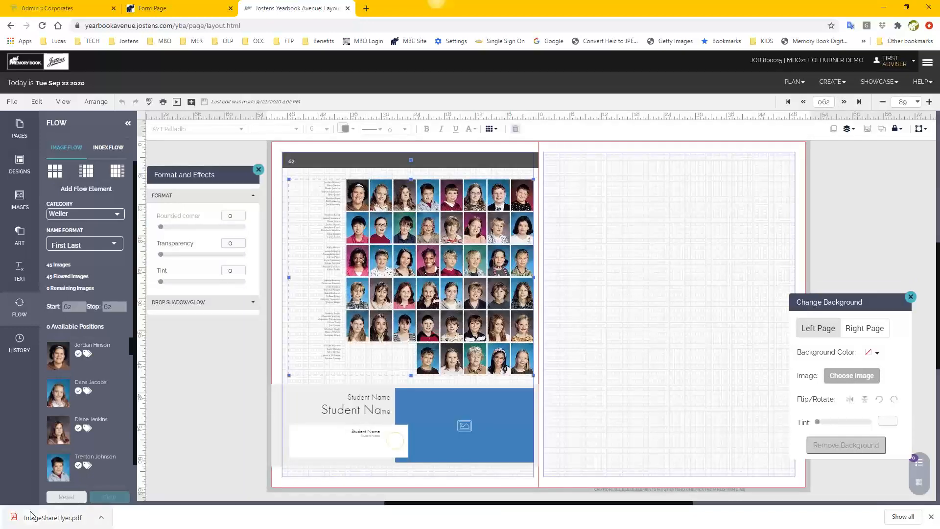
left_click(492, 128)
left_click(710, 247)
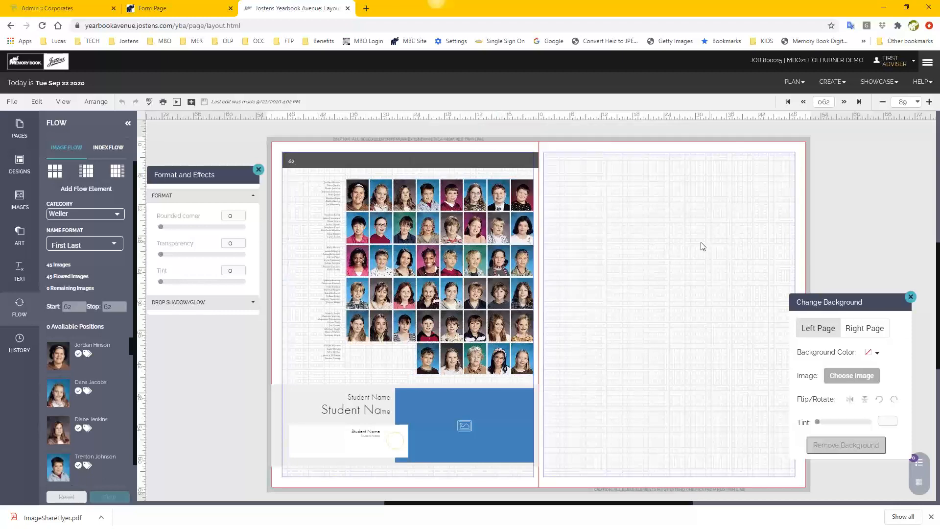
left_click(452, 208)
left_click(585, 217)
left_click(432, 287)
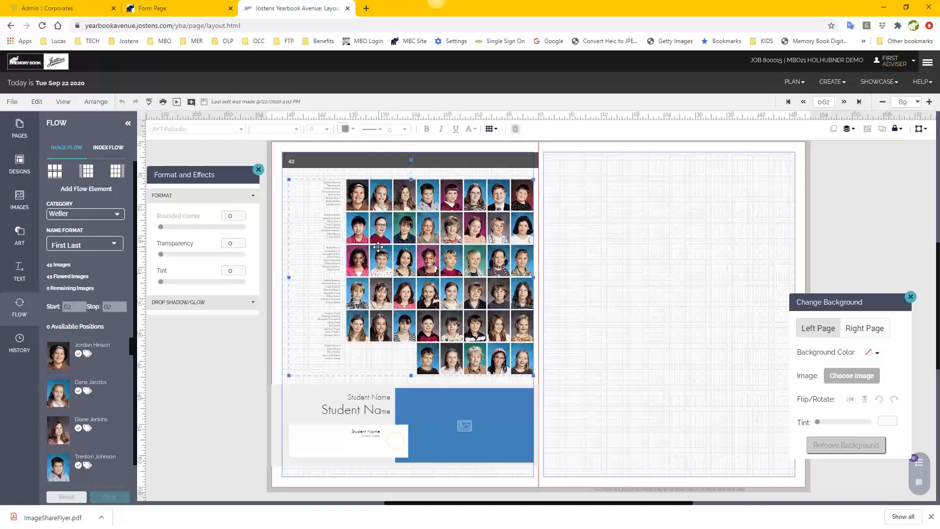
left_click(581, 258)
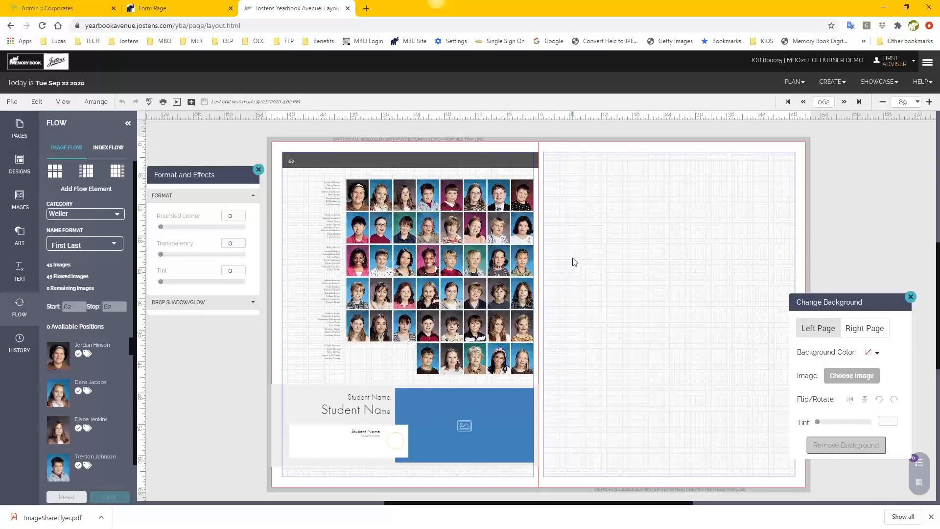
- Leave the page layout and open the ReplayIt Private Photo Submission settings
left_click(792, 82)
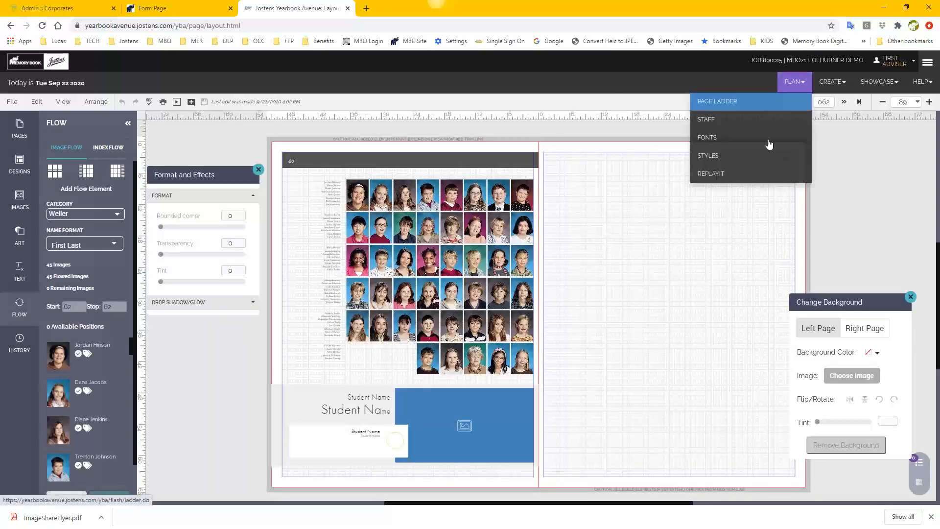
left_click(716, 174)
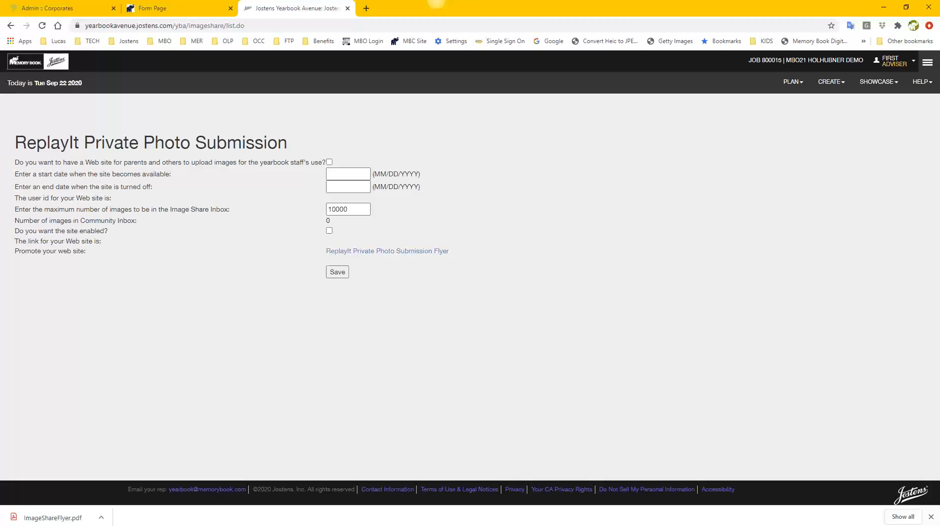
left_click(436, 1)
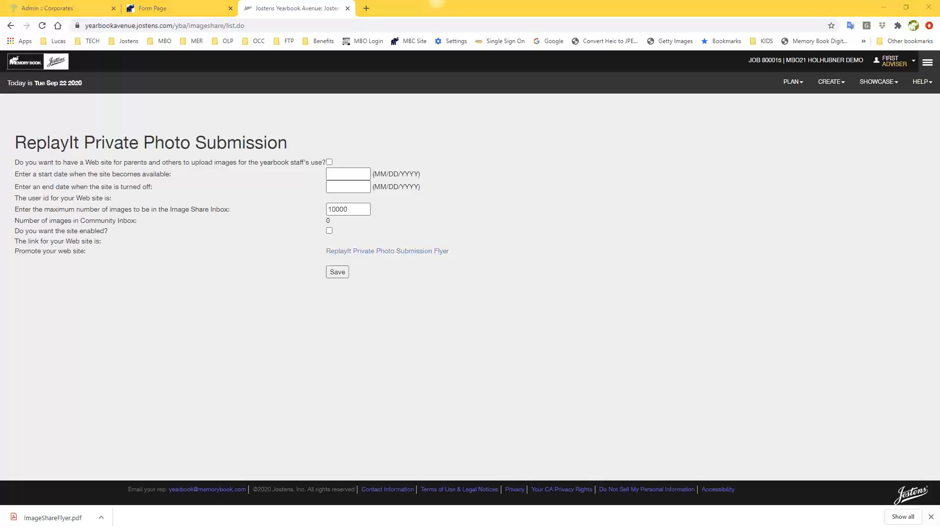